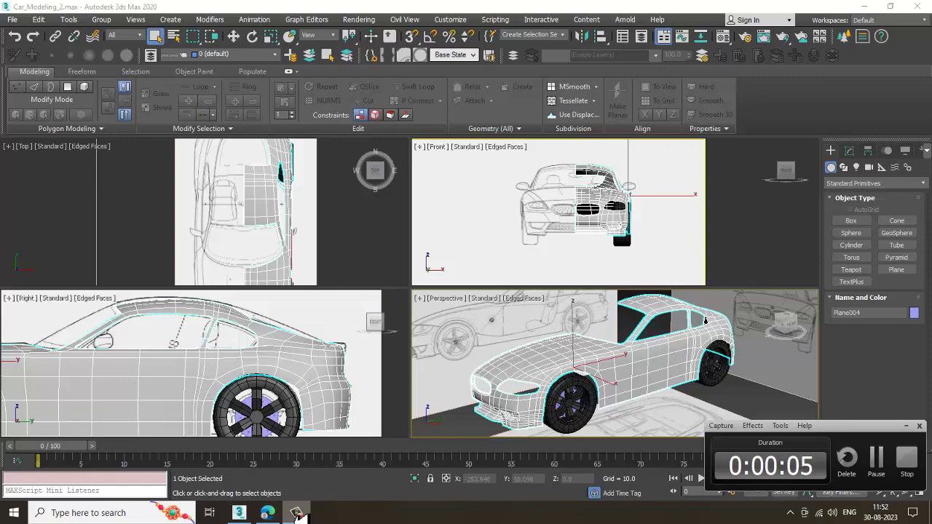
Step: Examine the half car body in the Perspective view and the rear of it in the Top view
{"action": "left_click", "coordinate": [297, 513]}
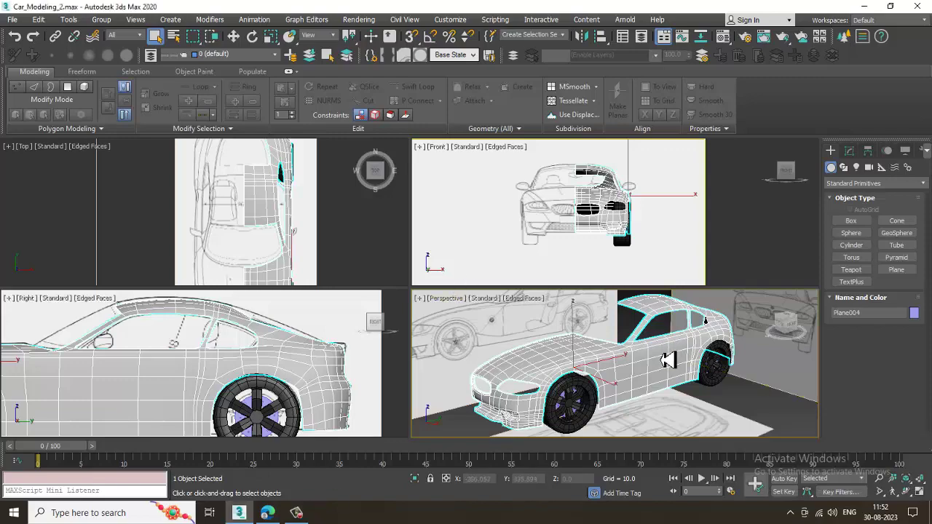
{"action": "key", "text": "alt+w"}
{"action": "middle_click_drag", "start_coordinate": [669, 360], "coordinate": [513, 277], "text": "alt"}
{"action": "middle_click_drag", "start_coordinate": [461, 295], "coordinate": [477, 299], "text": "alt"}
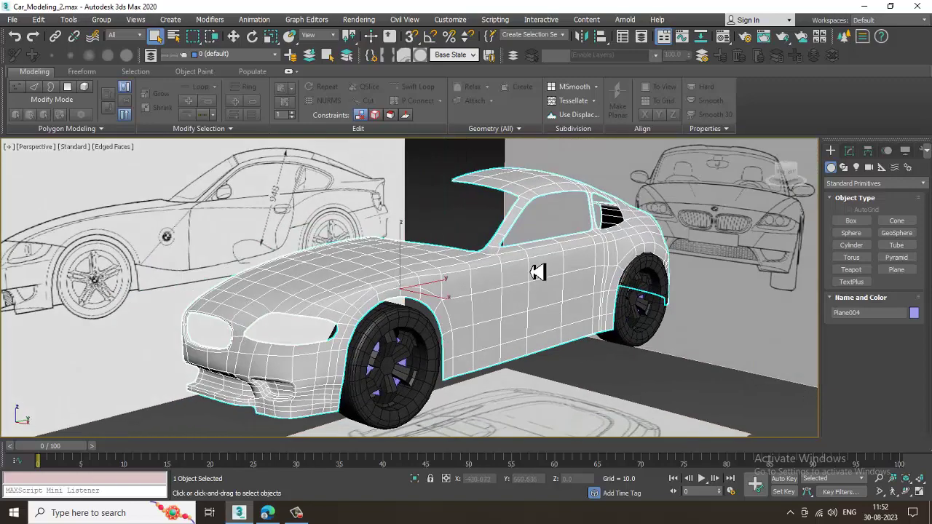
{"action": "key", "text": "alt+w"}
{"action": "middle_click", "coordinate": [320, 210]}
{"action": "key", "text": "alt+w"}
{"action": "middle_click_drag", "start_coordinate": [326, 188], "coordinate": [395, 327]}
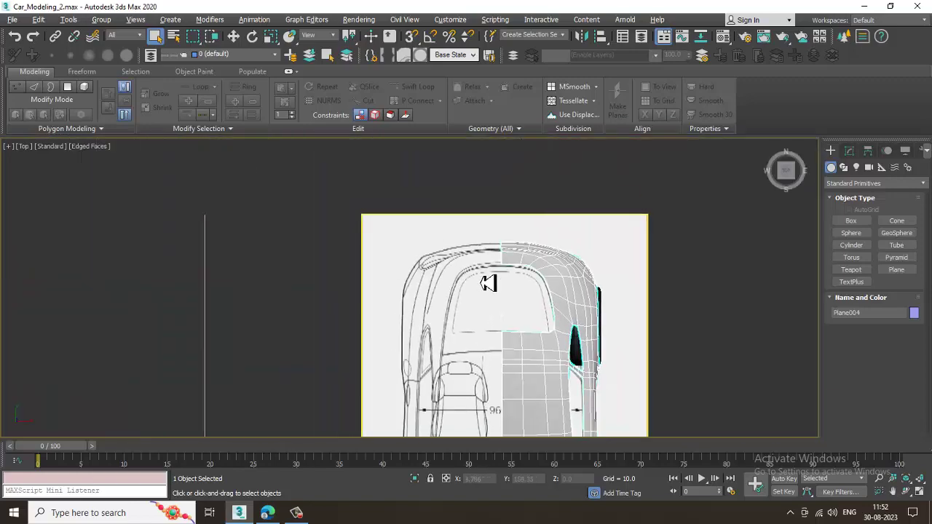
Step: Make the car body see-through and turn off its NURMS smoothing over the rear of the Top blueprint
{"action": "key", "text": "alt+x"}
{"action": "middle_click_drag", "start_coordinate": [546, 277], "coordinate": [536, 276]}
{"action": "right_click", "coordinate": [530, 270]}
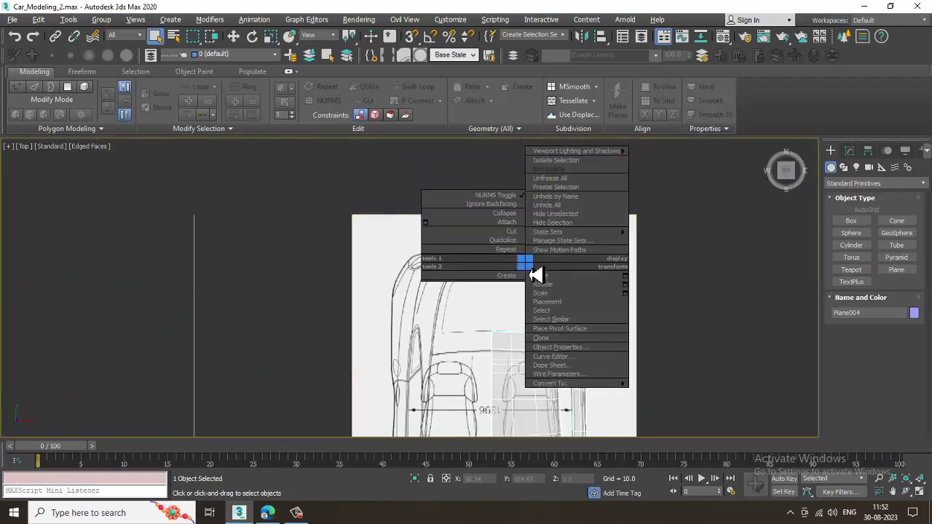
{"action": "left_click", "coordinate": [520, 204]}
{"action": "scroll", "coordinate": [541, 262], "scroll_direction": "up", "scroll_amount": 2}
{"action": "middle_click_drag", "start_coordinate": [561, 276], "coordinate": [547, 271]}
{"action": "scroll", "coordinate": [533, 283], "scroll_direction": "up", "scroll_amount": 2}
{"action": "scroll", "coordinate": [536, 273], "scroll_direction": "up", "scroll_amount": 2}
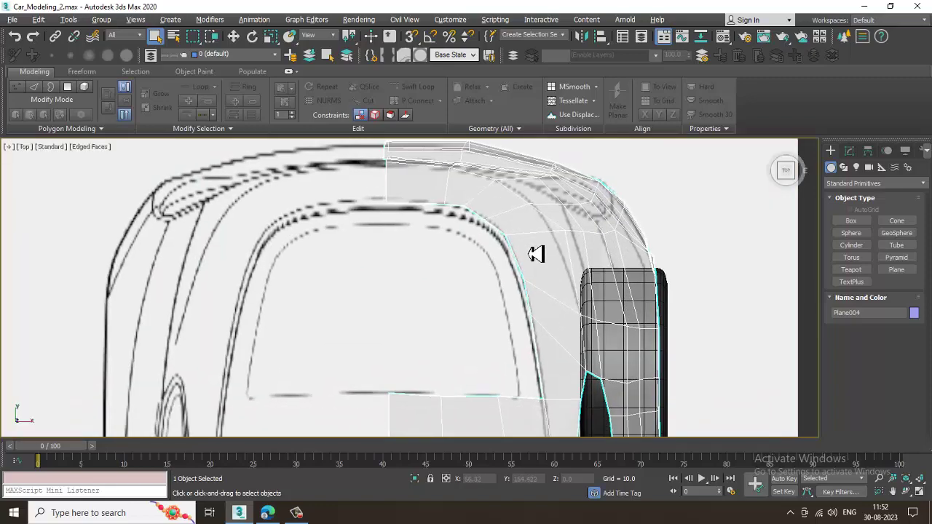
Step: Examine the unsmoothed car body from several angles in Perspective and compare it with the Right and Front views
{"action": "scroll", "coordinate": [539, 259], "scroll_direction": "down", "scroll_amount": 4}
{"action": "key", "text": "alt+w"}
{"action": "middle_click", "coordinate": [595, 372]}
{"action": "key", "text": "alt+w"}
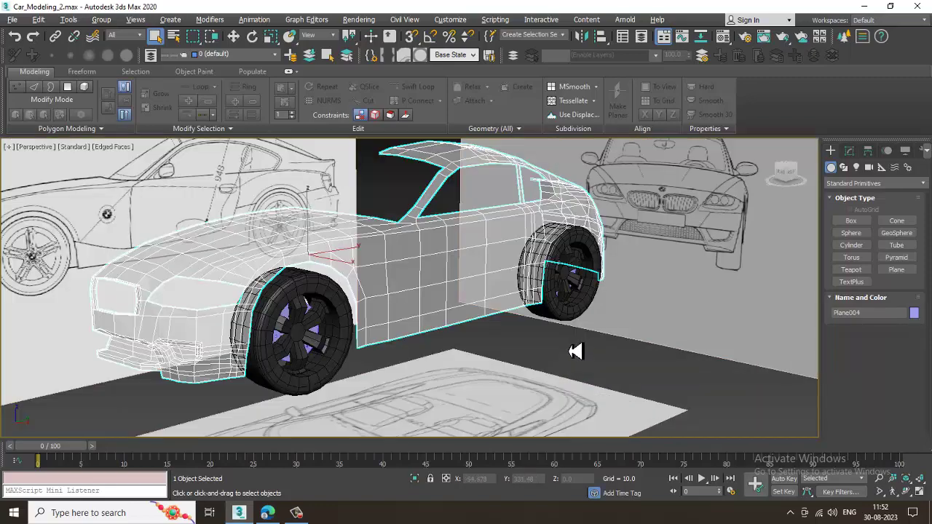
{"action": "middle_click_drag", "start_coordinate": [529, 282], "coordinate": [502, 272], "text": "alt"}
{"action": "middle_click_drag", "start_coordinate": [320, 296], "coordinate": [328, 296], "text": "alt"}
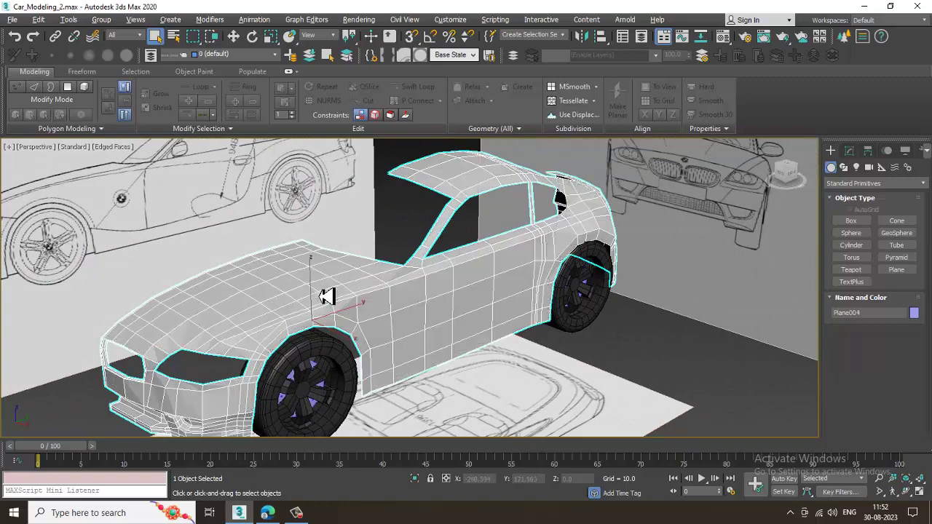
{"action": "key", "text": "alt+w"}
{"action": "middle_click", "coordinate": [248, 364]}
{"action": "middle_click", "coordinate": [616, 350]}
{"action": "middle_click", "coordinate": [614, 181]}
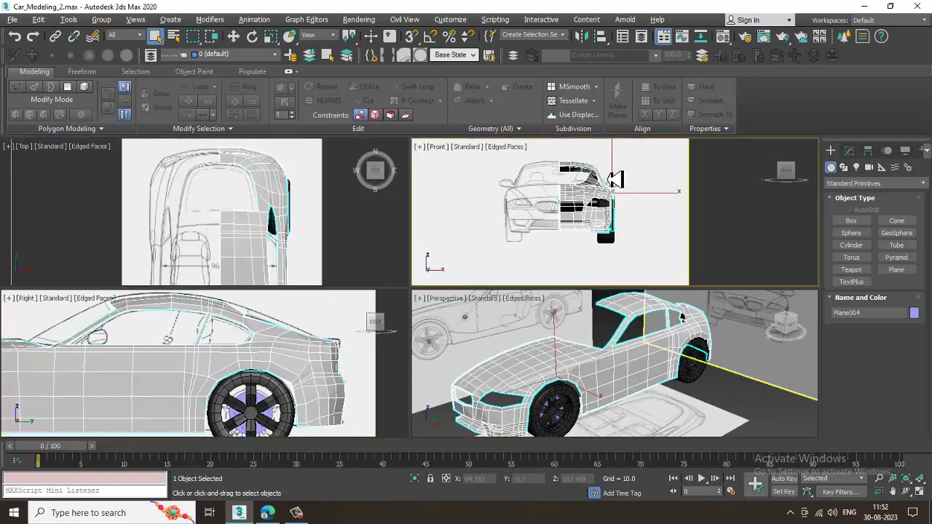
Step: Turn NURMS smoothing back on for the car body, with the front grille enlarged in the Front view
{"action": "key", "text": "alt+w"}
{"action": "middle_click_drag", "start_coordinate": [535, 251], "coordinate": [695, 209]}
{"action": "scroll", "coordinate": [517, 201], "scroll_direction": "up", "scroll_amount": 8}
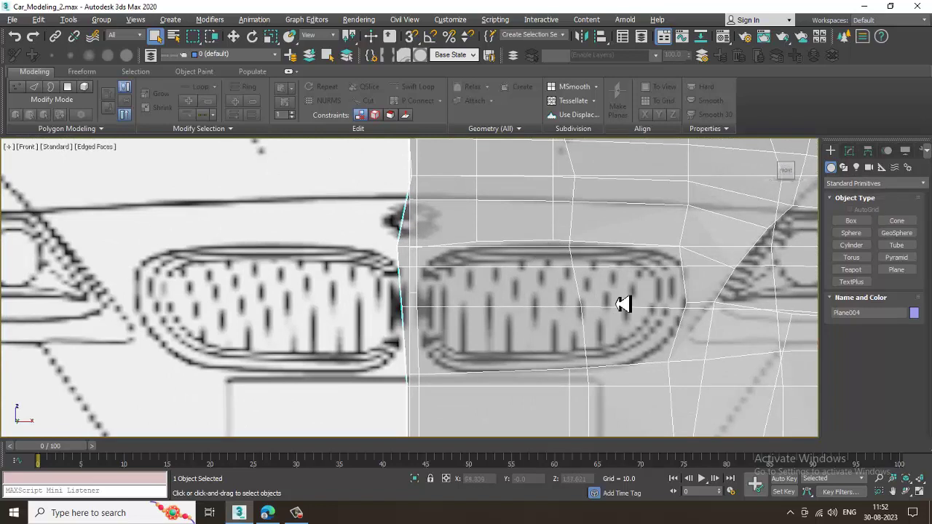
{"action": "right_click", "coordinate": [585, 227]}
{"action": "left_click", "coordinate": [566, 168]}
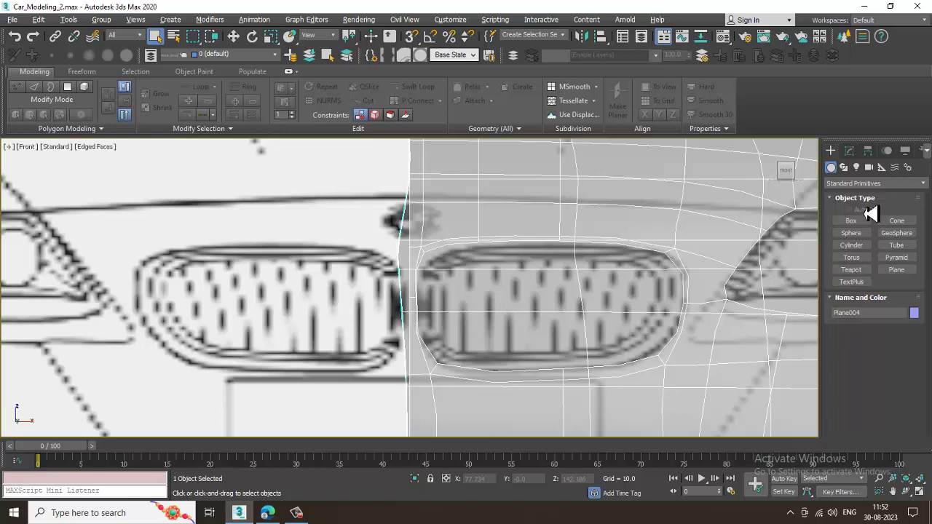
Step: Trace the outline of the modelled half's grille opening in the Front view with a closed Line spline
{"action": "left_click", "coordinate": [844, 167]}
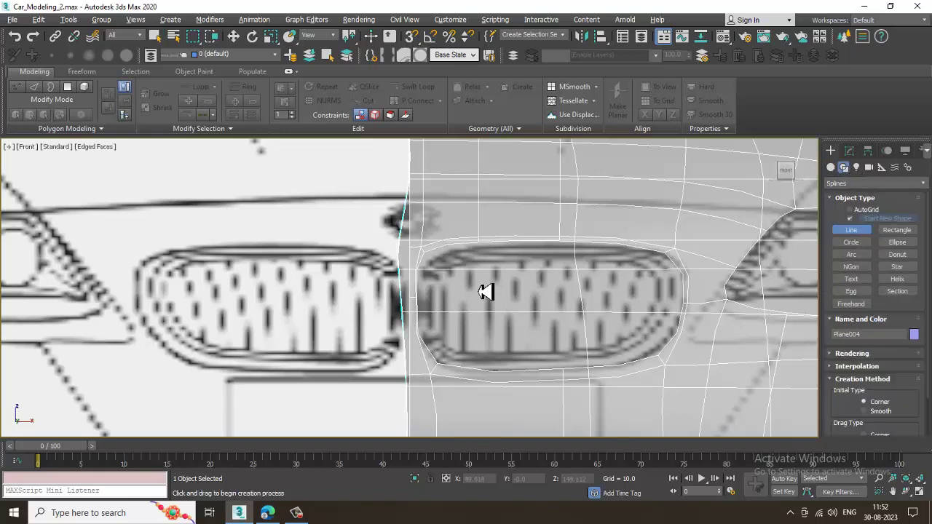
{"action": "left_click", "coordinate": [416, 265]}
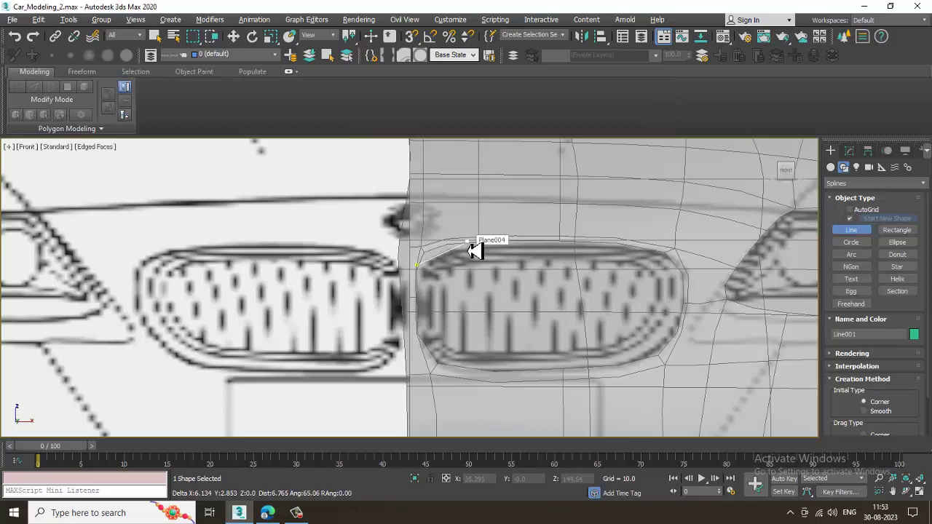
{"action": "left_click", "coordinate": [467, 242]}
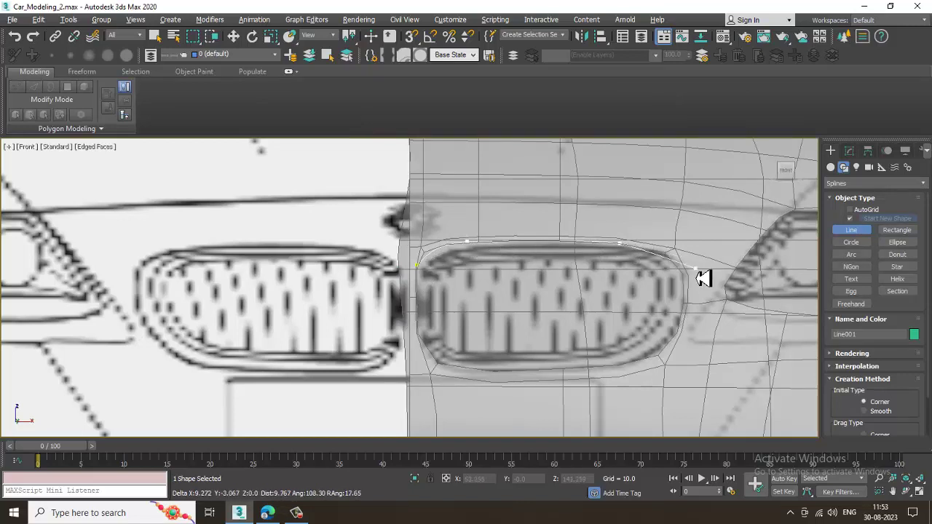
{"action": "left_click_drag", "start_coordinate": [684, 280], "coordinate": [684, 296]}
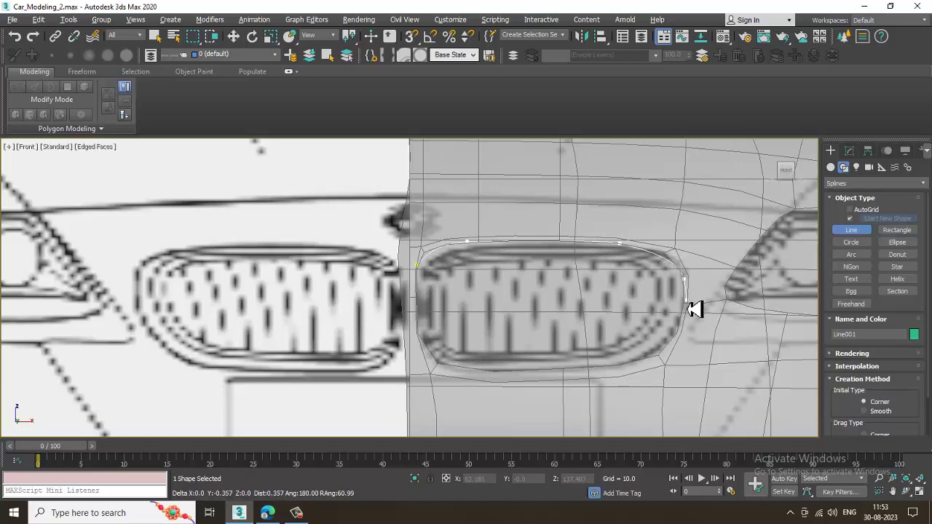
{"action": "left_click_drag", "start_coordinate": [663, 355], "coordinate": [632, 367]}
{"action": "left_click_drag", "start_coordinate": [473, 370], "coordinate": [456, 368]}
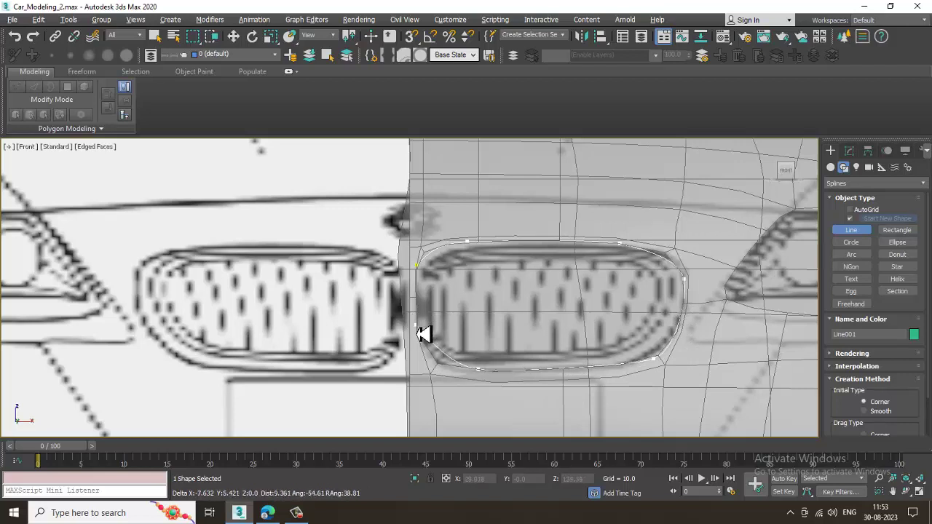
{"action": "left_click_drag", "start_coordinate": [416, 325], "coordinate": [416, 313]}
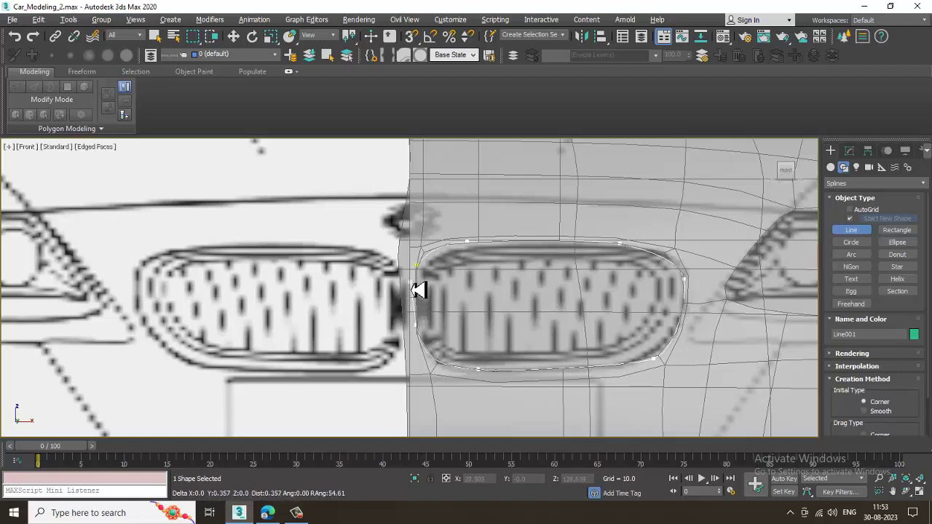
{"action": "left_click", "coordinate": [425, 274]}
{"action": "left_click", "coordinate": [451, 294]}
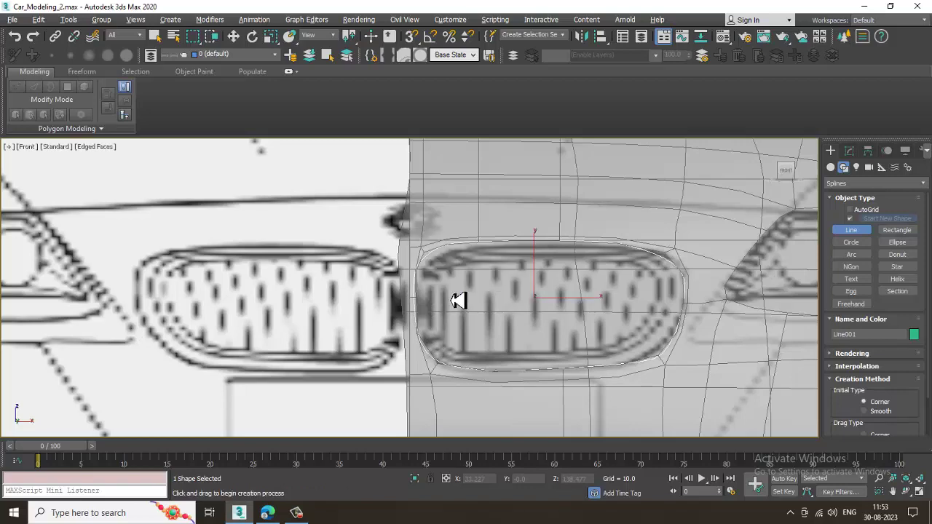
Step: Select the grille spline in Perspective and move it along Y about 169 units forward to the car's nose
{"action": "key", "text": "w"}
{"action": "key", "text": "alt+w"}
{"action": "left_click", "coordinate": [607, 401]}
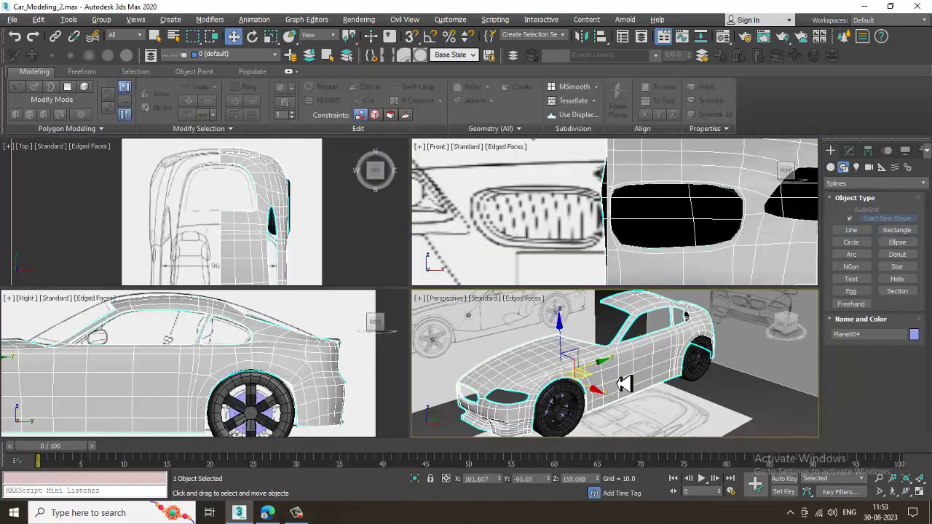
{"action": "key", "text": "alt+w"}
{"action": "key", "text": "F3"}
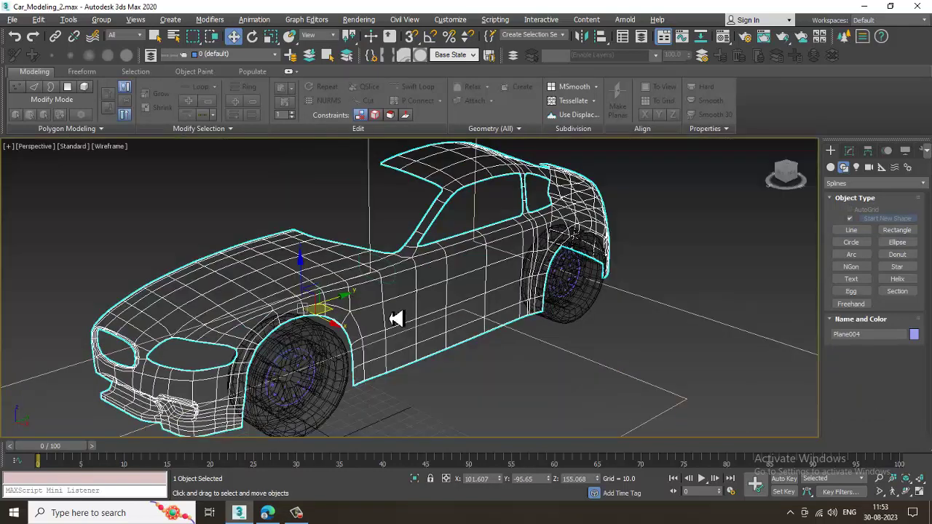
{"action": "left_click", "coordinate": [396, 289]}
{"action": "key", "text": "F3"}
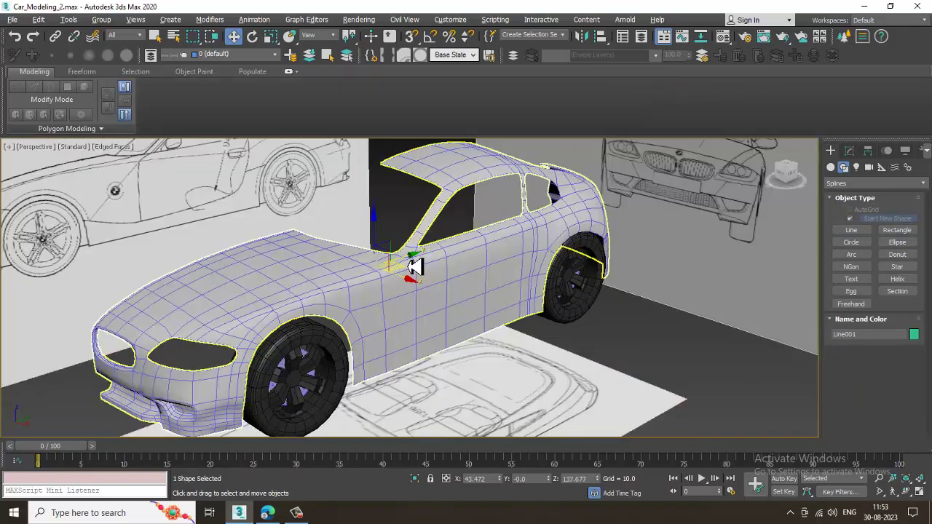
{"action": "left_click_drag", "start_coordinate": [409, 261], "coordinate": [148, 353]}
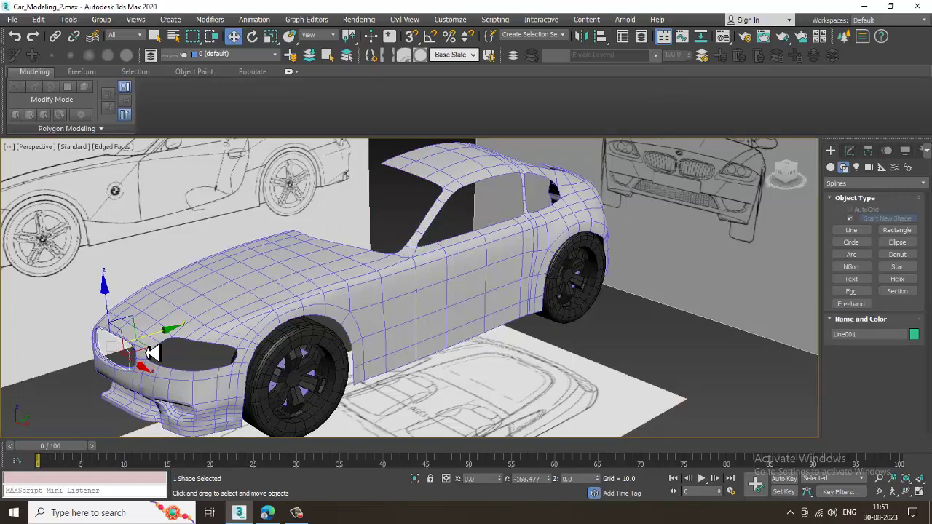
Step: Fine-tune the whole grille spline's position at the grille opening, to about -169.5 on Y
{"action": "scroll", "coordinate": [351, 272], "scroll_direction": "up", "scroll_amount": 4}
{"action": "middle_click_drag", "start_coordinate": [147, 353], "coordinate": [356, 301]}
{"action": "scroll", "coordinate": [357, 283], "scroll_direction": "up", "scroll_amount": 4}
{"action": "key", "text": "1"}
{"action": "middle_click_drag", "start_coordinate": [341, 268], "coordinate": [356, 249]}
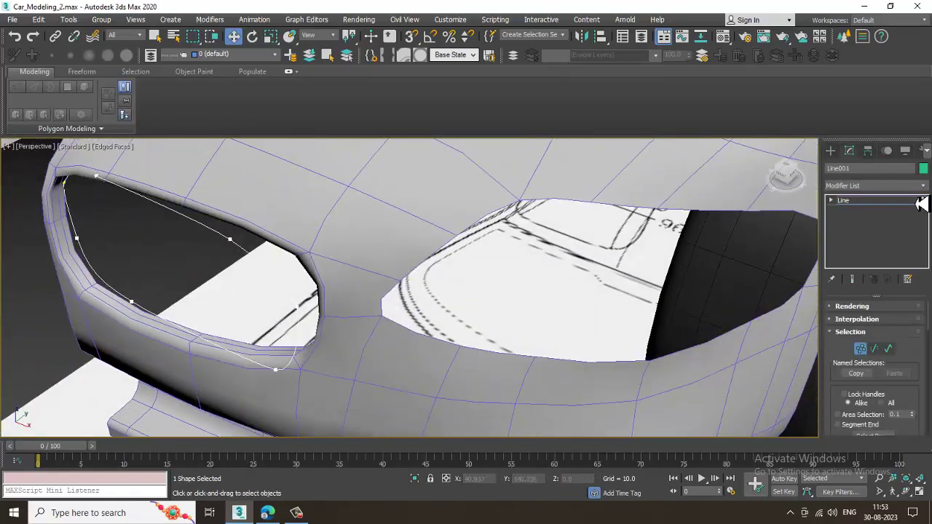
{"action": "left_click", "coordinate": [890, 202]}
{"action": "left_click_drag", "start_coordinate": [196, 239], "coordinate": [189, 244]}
{"action": "left_click", "coordinate": [299, 516]}
{"action": "left_click", "coordinate": [300, 517]}
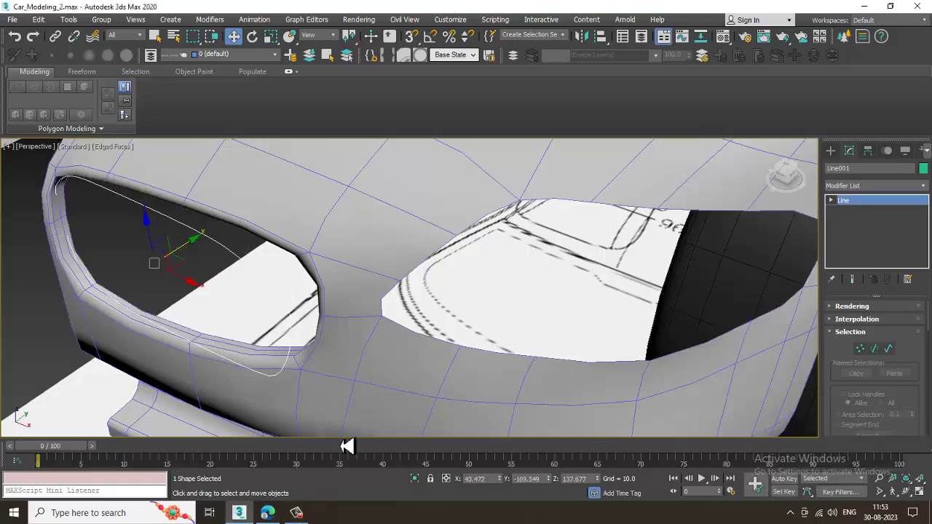
Step: Select the grille spline's vertices at its headlight-side end and move them back along Y to follow the body's curve
{"action": "middle_click_drag", "start_coordinate": [366, 344], "coordinate": [371, 337], "text": "alt"}
{"action": "key", "text": "1"}
{"action": "left_click_drag", "start_coordinate": [352, 376], "coordinate": [379, 375]}
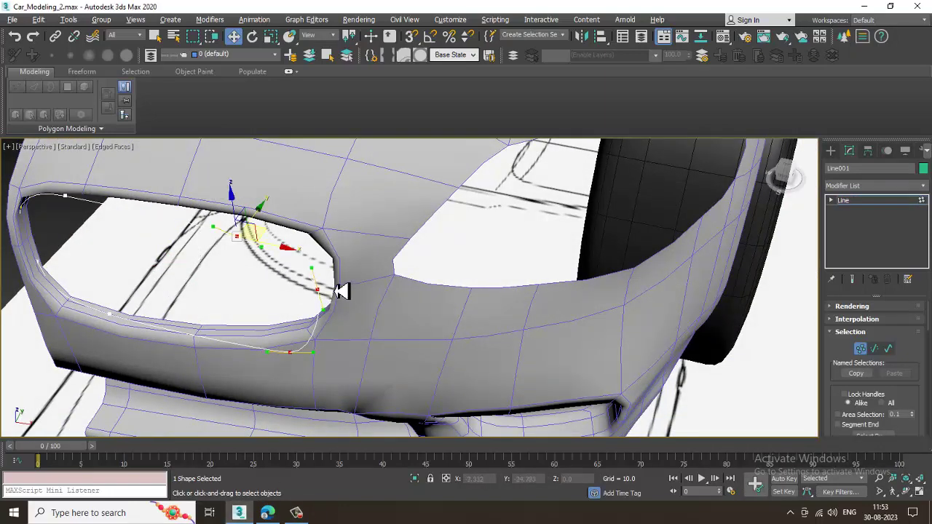
{"action": "middle_click_drag", "start_coordinate": [332, 291], "coordinate": [303, 242], "text": "alt"}
{"action": "left_click_drag", "start_coordinate": [313, 219], "coordinate": [352, 212]}
Step: Rotate the selected headlight-side vertices of the grille spline to align them with the opening
{"action": "key", "text": "e"}
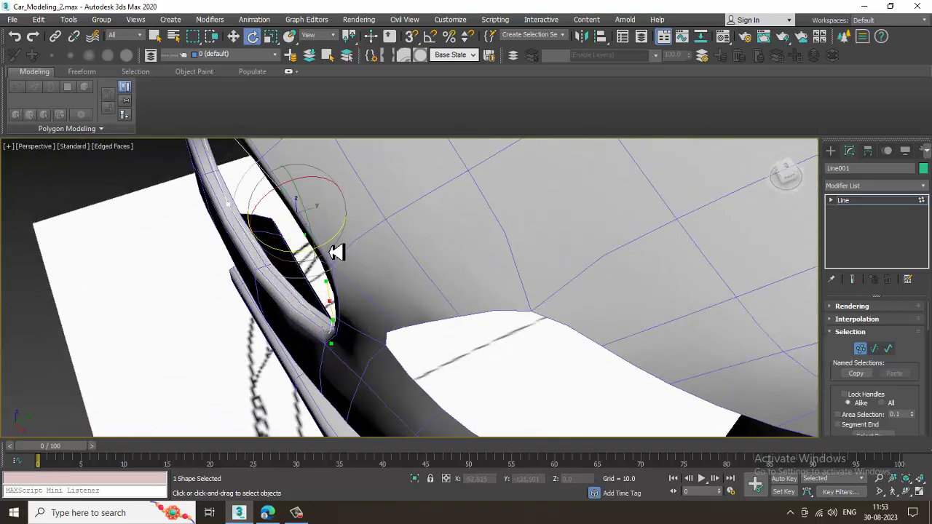
{"action": "left_click_drag", "start_coordinate": [336, 252], "coordinate": [351, 249]}
{"action": "middle_click_drag", "start_coordinate": [357, 246], "coordinate": [413, 230], "text": "alt"}
{"action": "key", "text": "w"}
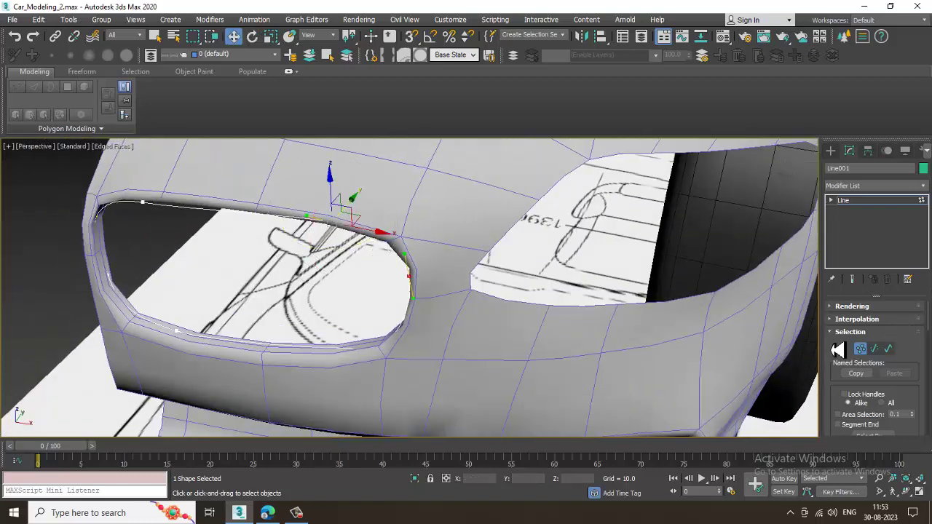
Step: Enable the grille spline in the viewport with a rectangular section of length 2.22 and width 0.76, and turn off see-through
{"action": "left_click", "coordinate": [834, 307]}
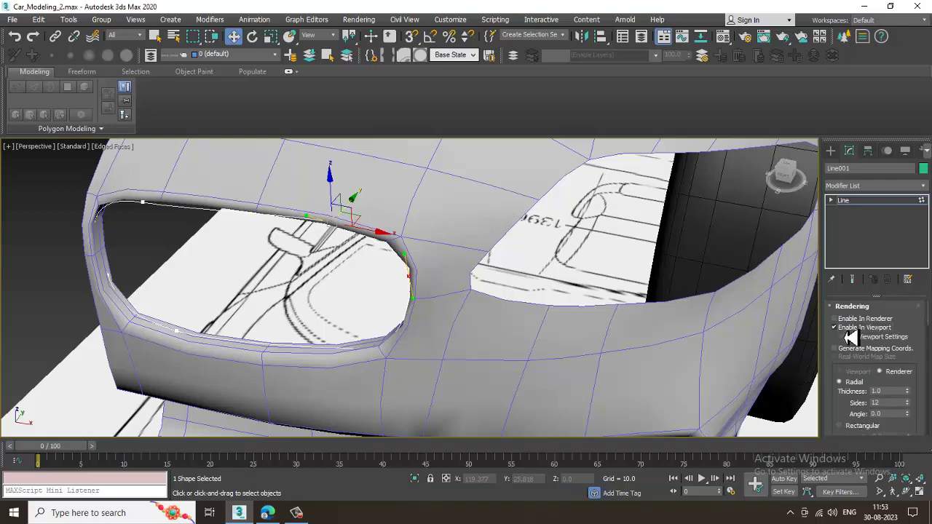
{"action": "scroll", "coordinate": [861, 408], "scroll_direction": "down", "scroll_amount": 2}
{"action": "left_click", "coordinate": [865, 361]}
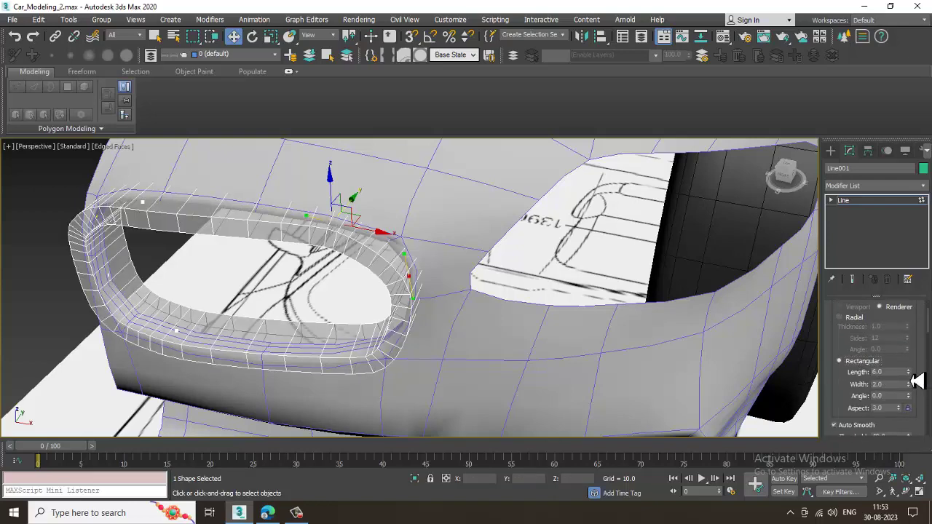
{"action": "key", "text": "alt+x"}
{"action": "left_click_drag", "start_coordinate": [908, 373], "coordinate": [14, 417]}
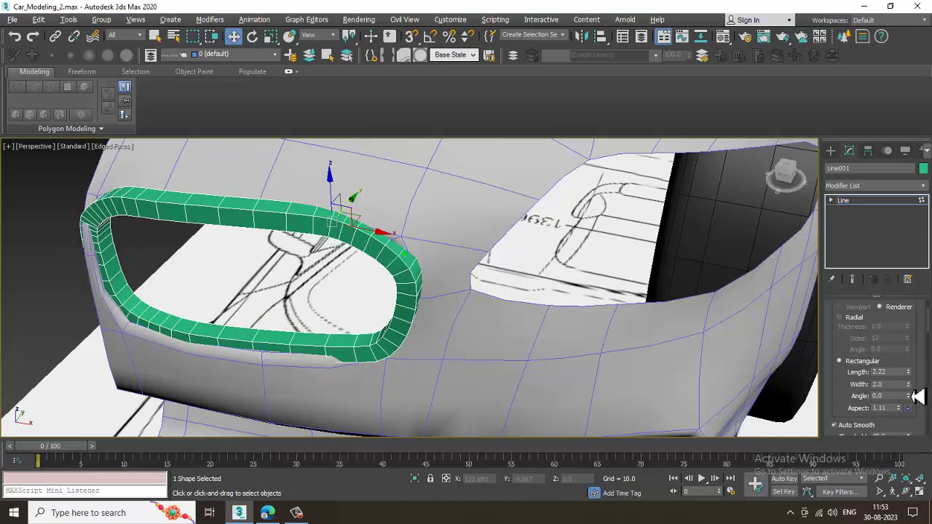
{"action": "left_click_drag", "start_coordinate": [908, 383], "coordinate": [928, 432]}
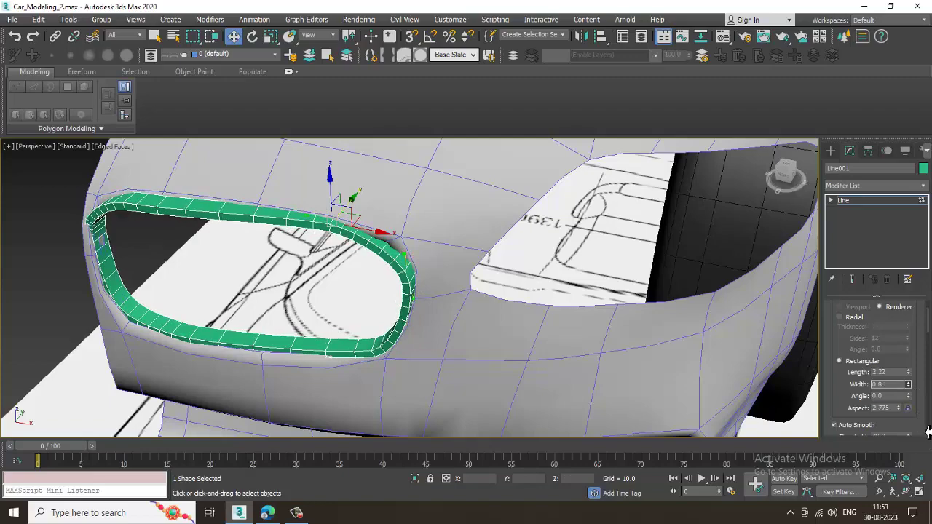
Step: Rotate the selected headlight-side vertices of the grille frame slightly about the vertical axis, seen from above
{"action": "middle_click_drag", "start_coordinate": [295, 311], "coordinate": [292, 358], "text": "alt"}
{"action": "key", "text": "e"}
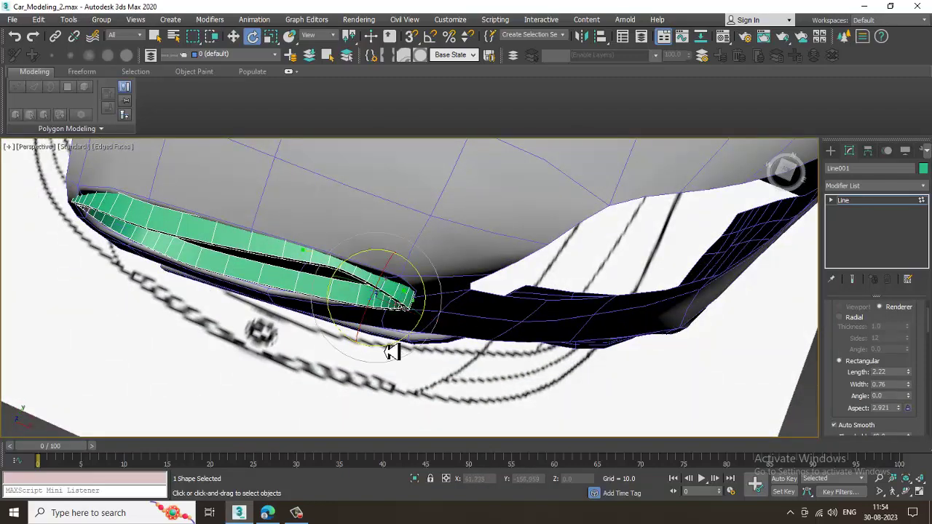
{"action": "mouse_move", "coordinate": [392, 352]}
{"action": "left_mouse_down"}
{"action": "mouse_move", "coordinate": [412, 350]}
{"action": "mouse_move", "coordinate": [395, 351]}
{"action": "left_mouse_up"}
{"action": "key", "text": "w"}
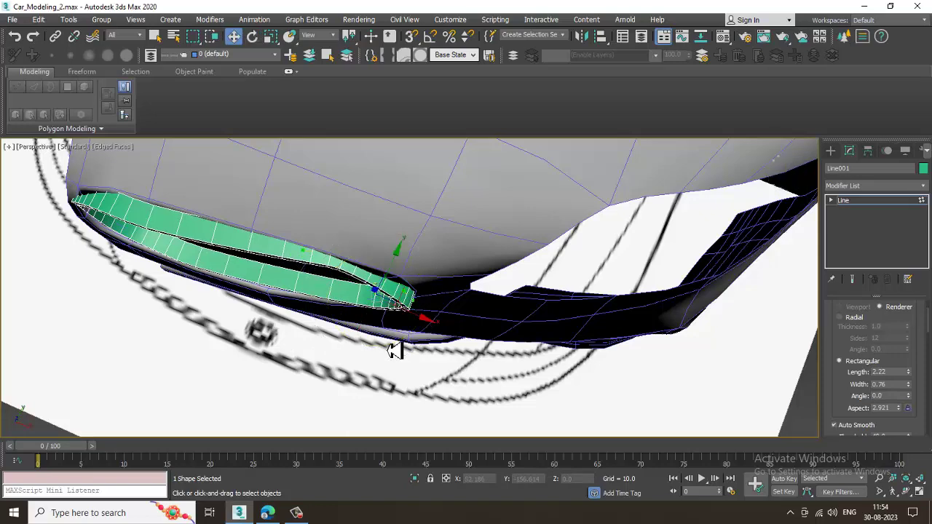
Step: Display the model in wireframe and nudge the headlight-side vertices of the grille spline along Y
{"action": "key", "text": "1"}
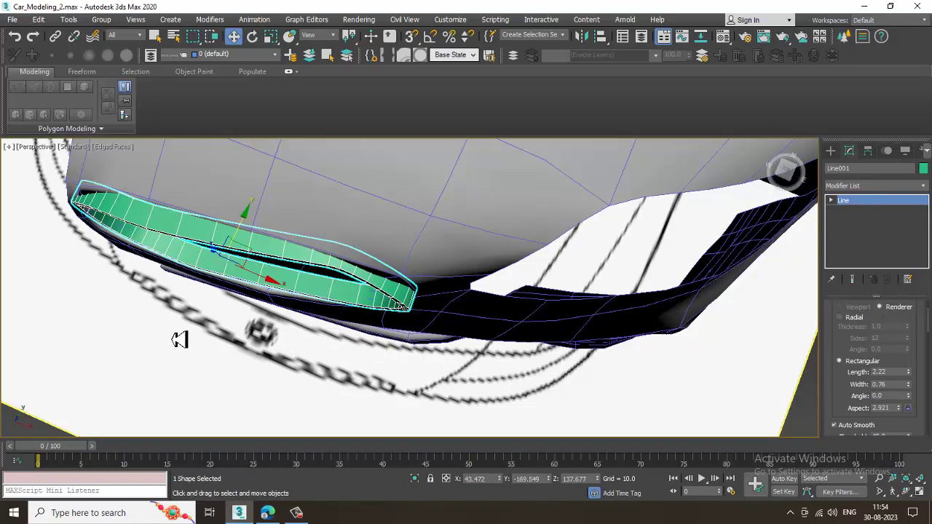
{"action": "key", "text": "F3"}
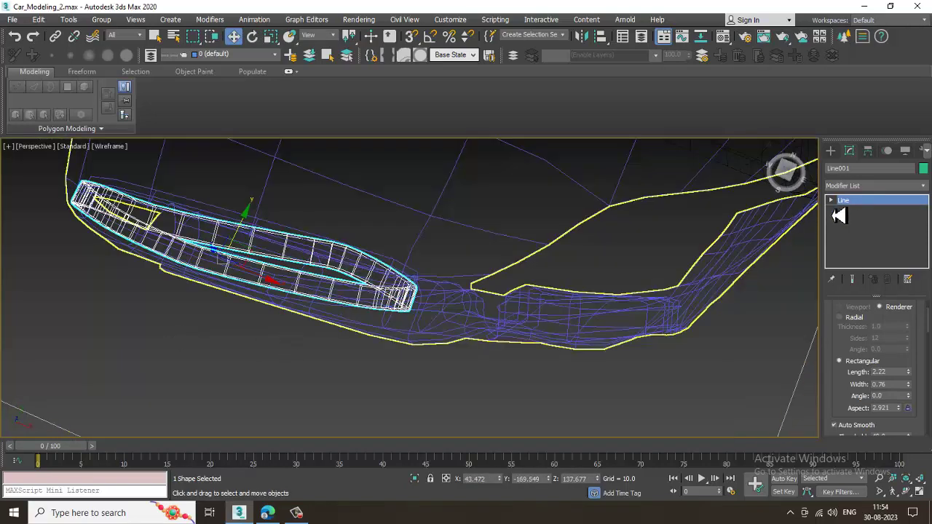
{"action": "left_click", "coordinate": [844, 203]}
{"action": "left_click", "coordinate": [831, 201]}
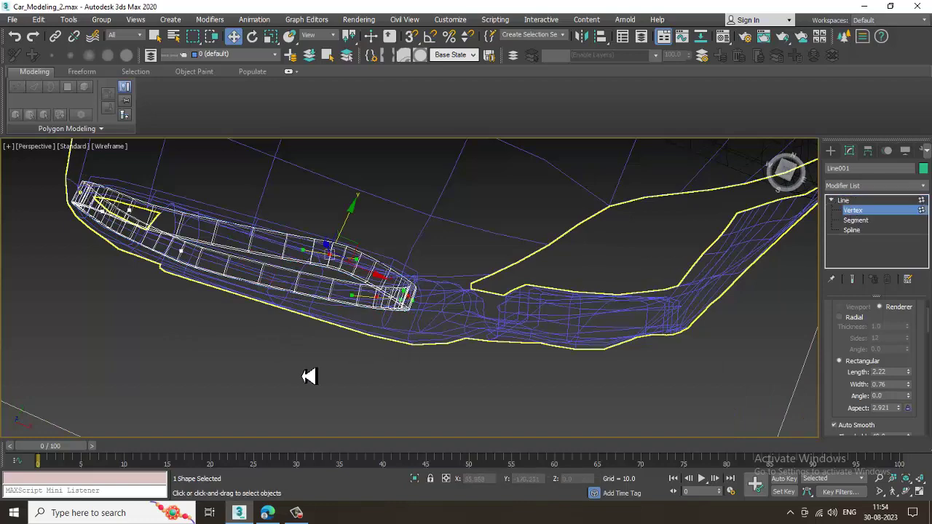
{"action": "middle_click_drag", "start_coordinate": [455, 249], "coordinate": [406, 264], "text": "alt"}
{"action": "mouse_move", "coordinate": [389, 225]}
{"action": "left_mouse_down"}
{"action": "mouse_move", "coordinate": [401, 220]}
{"action": "mouse_move", "coordinate": [392, 225]}
{"action": "left_mouse_up"}
{"action": "left_click_drag", "start_coordinate": [437, 308], "coordinate": [452, 295]}
{"action": "middle_click_drag", "start_coordinate": [452, 295], "coordinate": [406, 270], "text": "alt"}
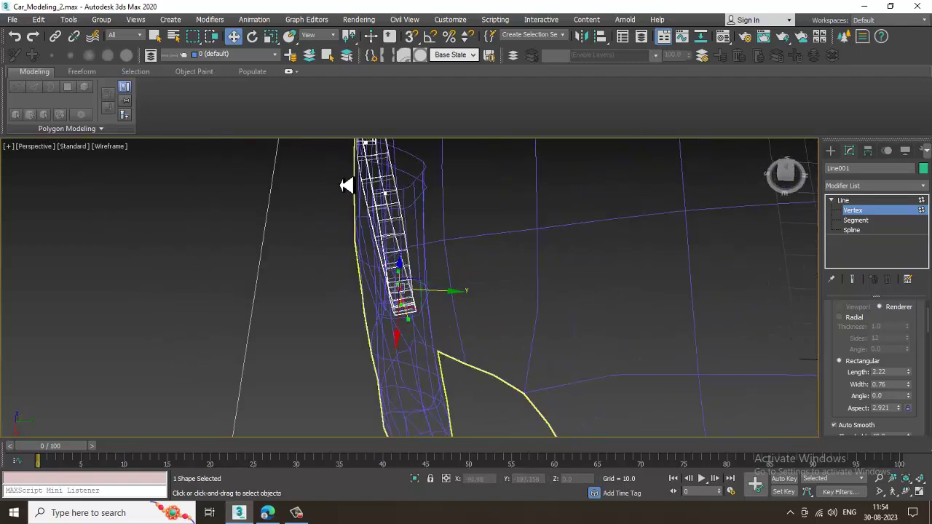
Step: Select the grille spline's vertices toward the headlight side and adjust them along Y to fit the body opening, checking in shaded display
{"action": "left_click_drag", "start_coordinate": [341, 184], "coordinate": [492, 389]}
{"action": "middle_click_drag", "start_coordinate": [347, 218], "coordinate": [401, 210], "text": "alt"}
{"action": "left_click_drag", "start_coordinate": [418, 214], "coordinate": [411, 216]}
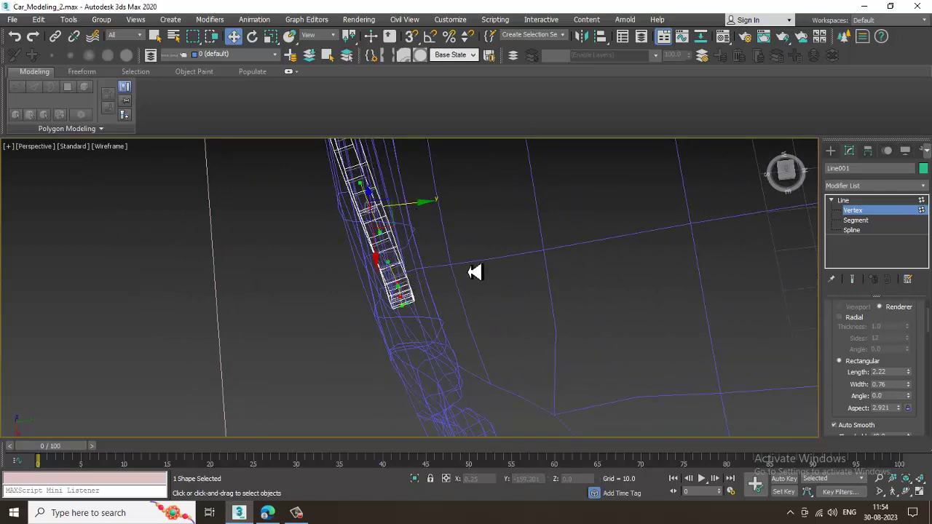
{"action": "key", "text": "F3"}
{"action": "middle_click_drag", "start_coordinate": [453, 284], "coordinate": [453, 315], "text": "alt"}
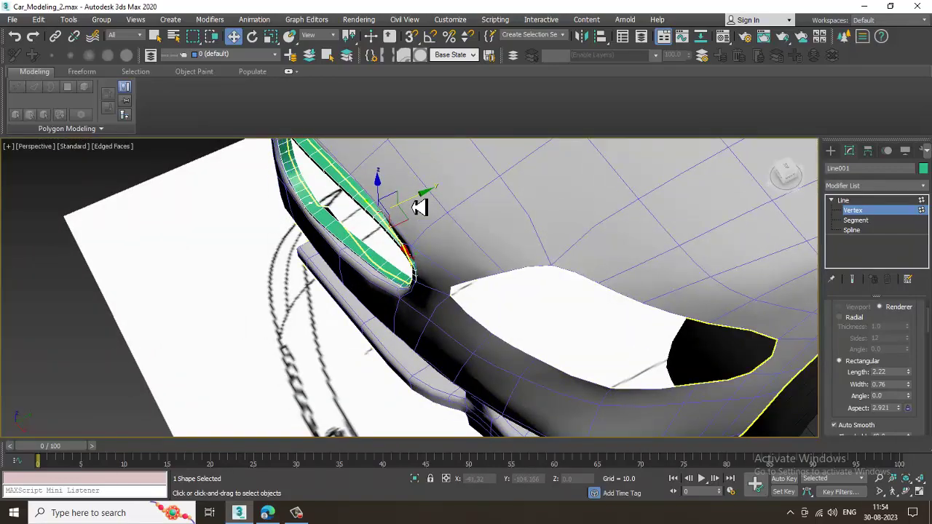
{"action": "left_click_drag", "start_coordinate": [420, 206], "coordinate": [414, 206]}
{"action": "middle_click_drag", "start_coordinate": [415, 206], "coordinate": [339, 201], "text": "alt"}
{"action": "left_click_drag", "start_coordinate": [335, 204], "coordinate": [344, 204]}
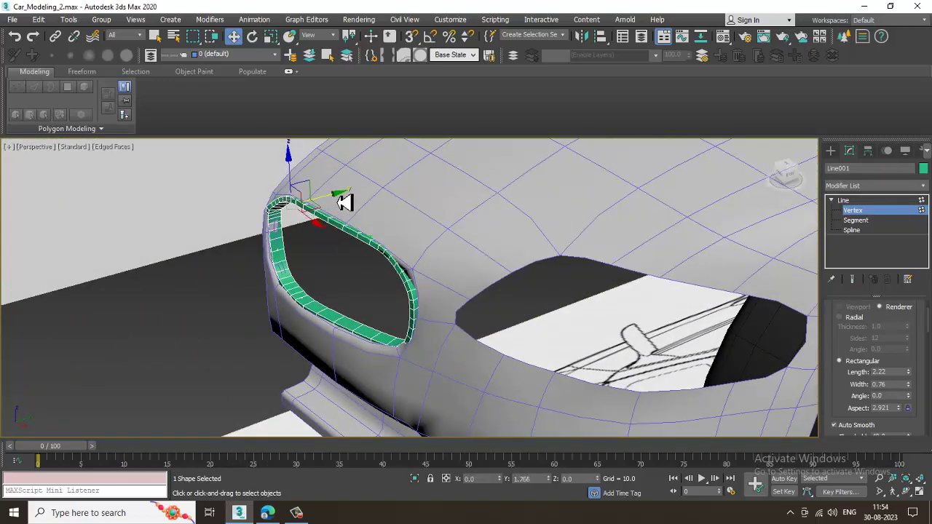
Step: Nudge the grille frame's lower headlight-side corner vertex along Y, and select the vertex on the centre-side edge
{"action": "middle_click_drag", "start_coordinate": [341, 216], "coordinate": [428, 241], "text": "alt"}
{"action": "left_click", "coordinate": [448, 271]}
{"action": "middle_click_drag", "start_coordinate": [451, 272], "coordinate": [519, 293], "text": "alt"}
{"action": "left_click_drag", "start_coordinate": [442, 266], "coordinate": [449, 264]}
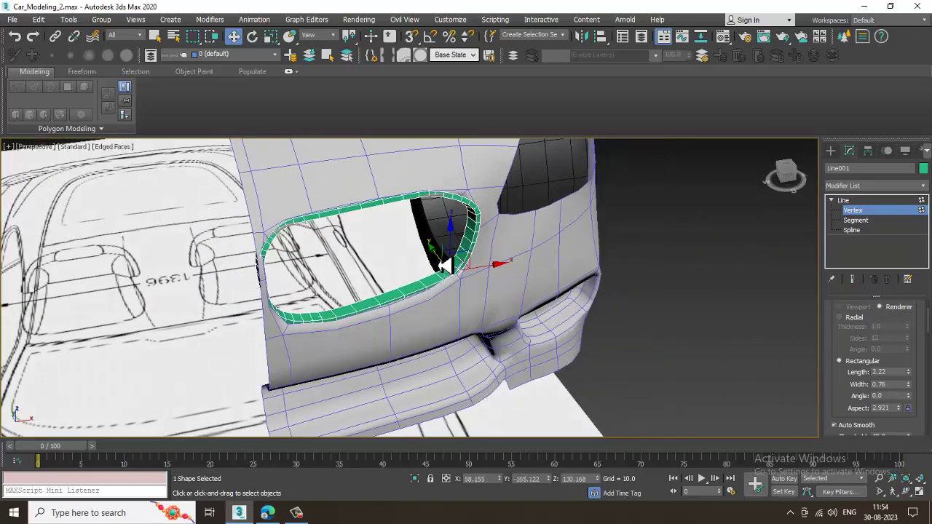
{"action": "middle_click_drag", "start_coordinate": [444, 264], "coordinate": [223, 222], "text": "alt"}
{"action": "left_click_drag", "start_coordinate": [283, 275], "coordinate": [301, 259]}
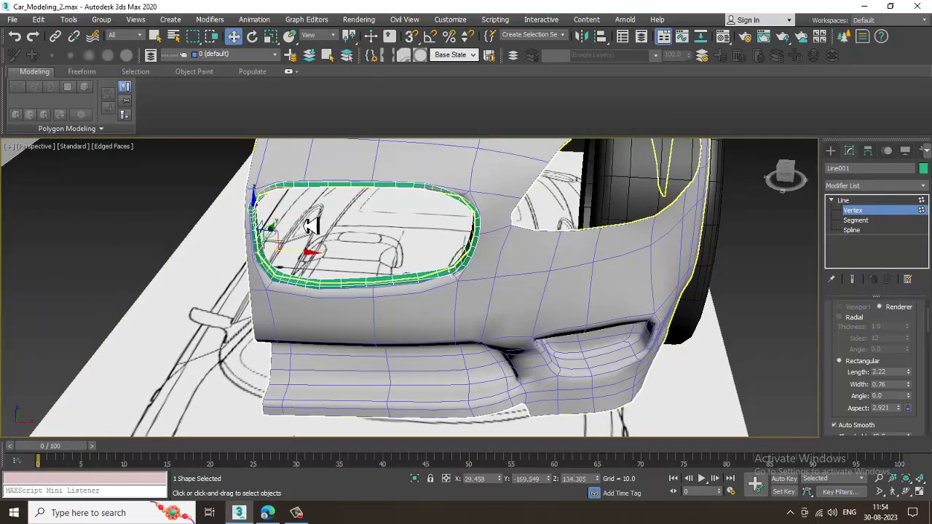
Step: Compare the grille frame with the front blueprint while the car body is temporarily see-through, and return to the perspective view
{"action": "middle_click_drag", "start_coordinate": [312, 223], "coordinate": [375, 272], "text": "alt"}
{"action": "key", "text": "alt+w"}
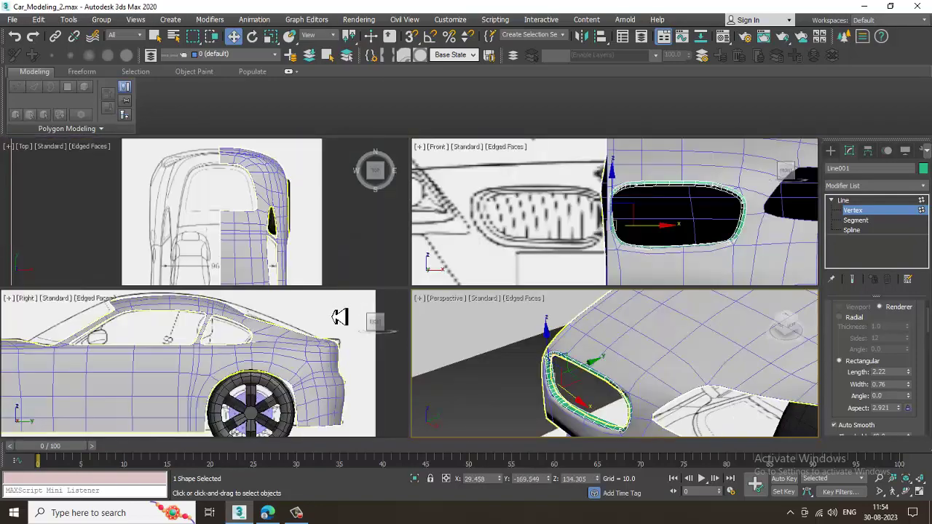
{"action": "middle_click_drag", "start_coordinate": [644, 183], "coordinate": [629, 179]}
{"action": "key", "text": "alt+w"}
{"action": "middle_click_drag", "start_coordinate": [479, 252], "coordinate": [537, 233]}
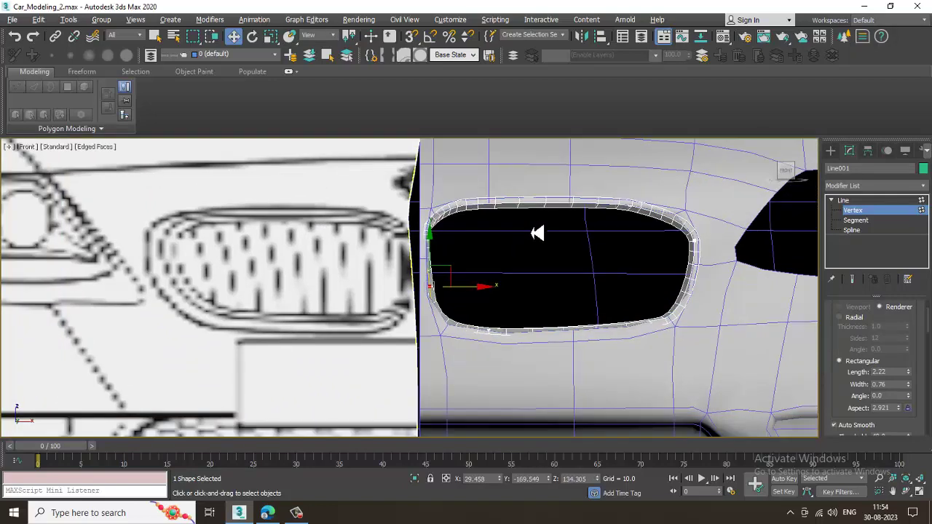
{"action": "left_click", "coordinate": [583, 178]}
{"action": "left_click", "coordinate": [853, 208]}
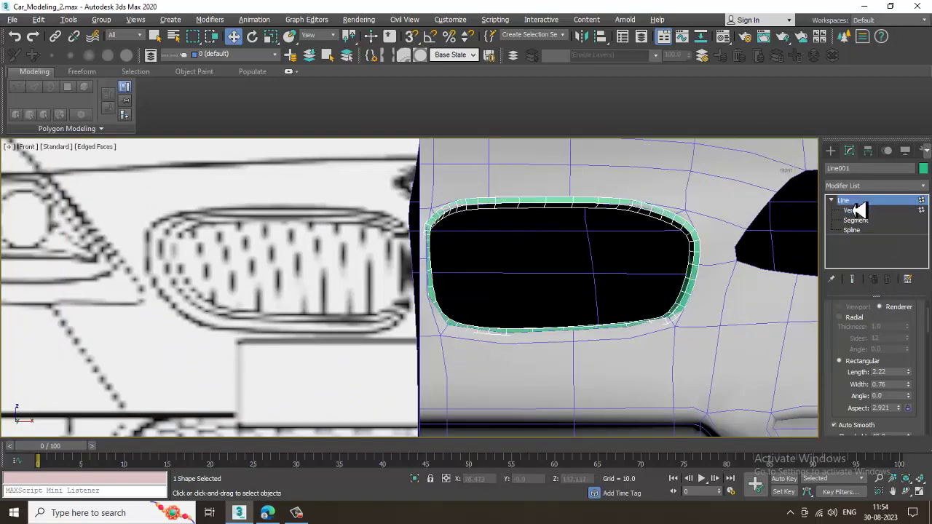
{"action": "left_click", "coordinate": [593, 190]}
{"action": "key", "text": "1"}
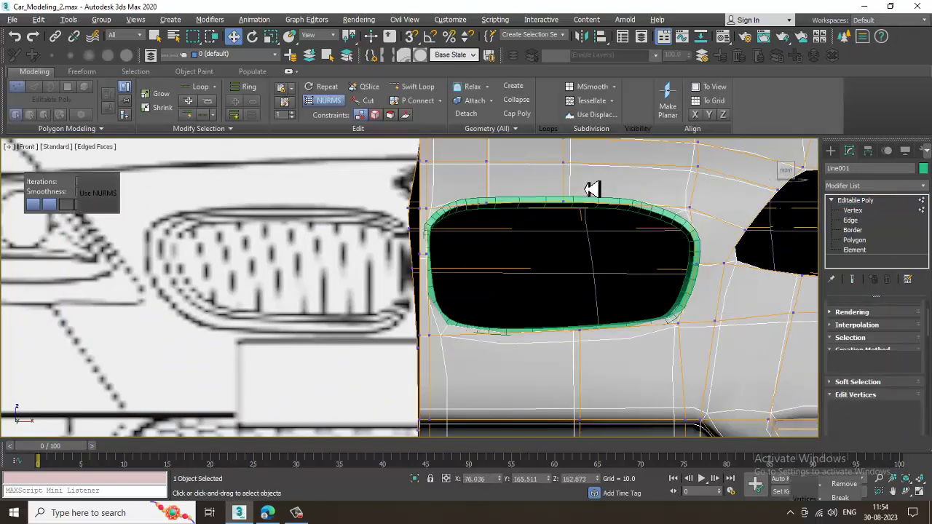
{"action": "middle_click_drag", "start_coordinate": [630, 182], "coordinate": [620, 182]}
{"action": "key", "text": "alt+x"}
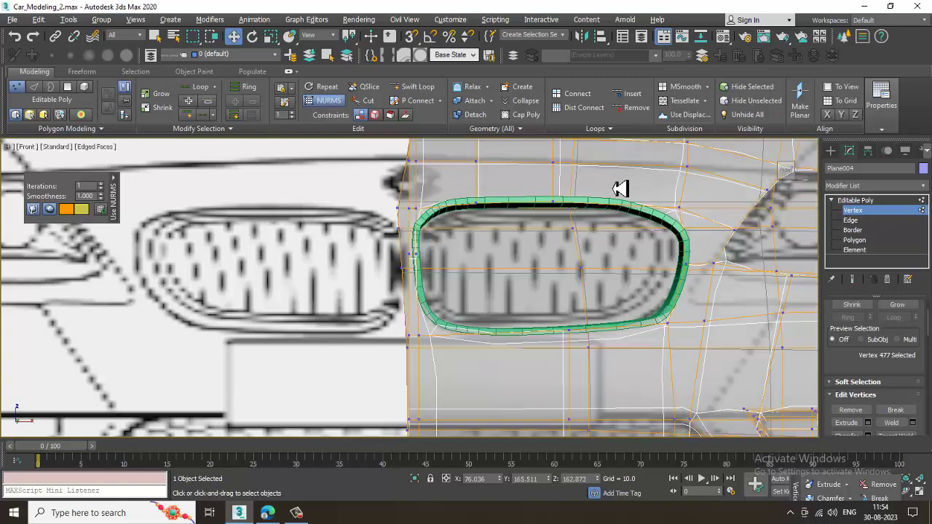
{"action": "middle_click_drag", "start_coordinate": [670, 279], "coordinate": [646, 278]}
{"action": "key", "text": "alt+w"}
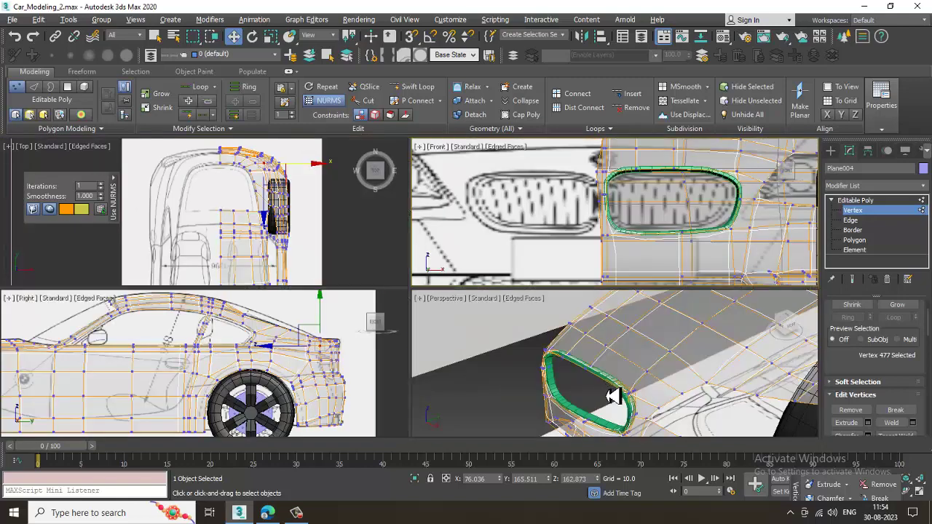
{"action": "middle_click_drag", "start_coordinate": [640, 405], "coordinate": [614, 399]}
{"action": "key", "text": "alt+w"}
{"action": "key", "text": "alt+x"}
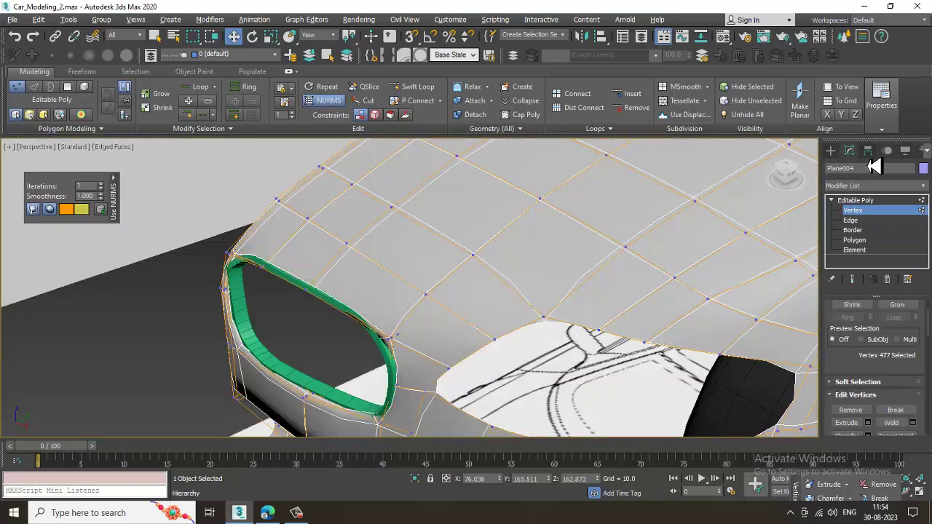
Step: Examine the grille frame's fit to the body from the perspective, front and right sides, and select the frame
{"action": "left_click", "coordinate": [856, 201]}
{"action": "left_click", "coordinate": [329, 399]}
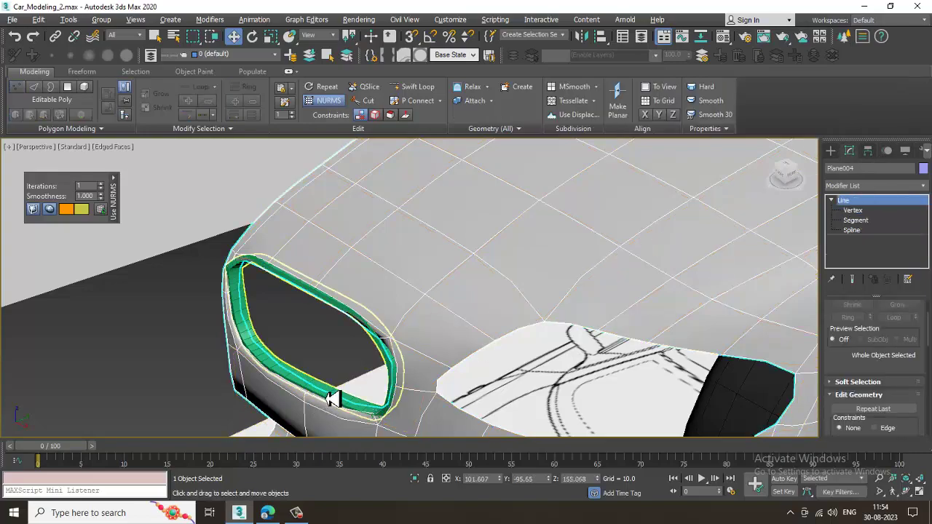
{"action": "scroll", "coordinate": [333, 399], "scroll_direction": "down", "scroll_amount": 3}
{"action": "middle_click_drag", "start_coordinate": [334, 399], "coordinate": [373, 370], "text": "alt"}
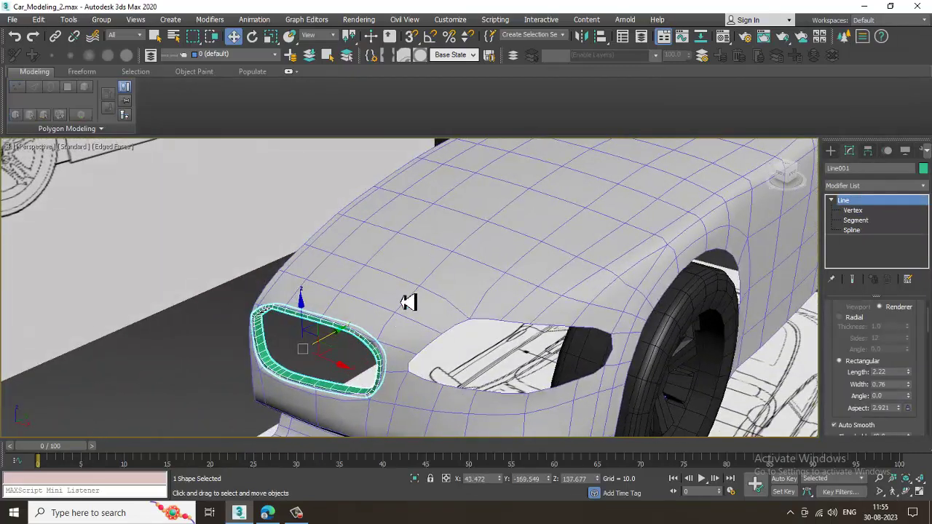
{"action": "left_click", "coordinate": [435, 281]}
{"action": "middle_click_drag", "start_coordinate": [435, 279], "coordinate": [435, 325], "text": "alt"}
{"action": "key", "text": "alt+w"}
{"action": "middle_click_drag", "start_coordinate": [594, 221], "coordinate": [552, 216]}
{"action": "middle_click_drag", "start_coordinate": [136, 361], "coordinate": [379, 336]}
{"action": "middle_click_drag", "start_coordinate": [203, 343], "coordinate": [216, 339]}
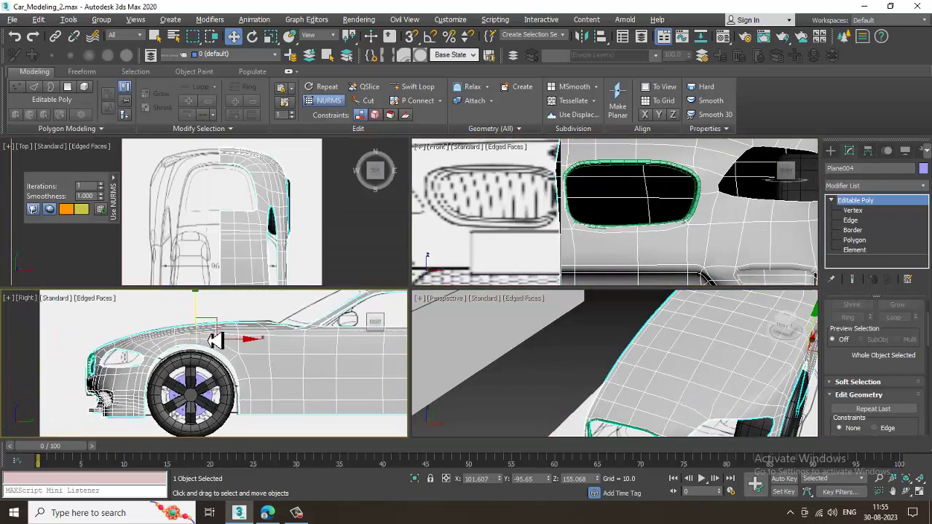
{"action": "scroll", "coordinate": [106, 357], "scroll_direction": "up", "scroll_amount": 3}
{"action": "middle_click_drag", "start_coordinate": [104, 358], "coordinate": [155, 357]}
{"action": "scroll", "coordinate": [155, 356], "scroll_direction": "up", "scroll_amount": 2}
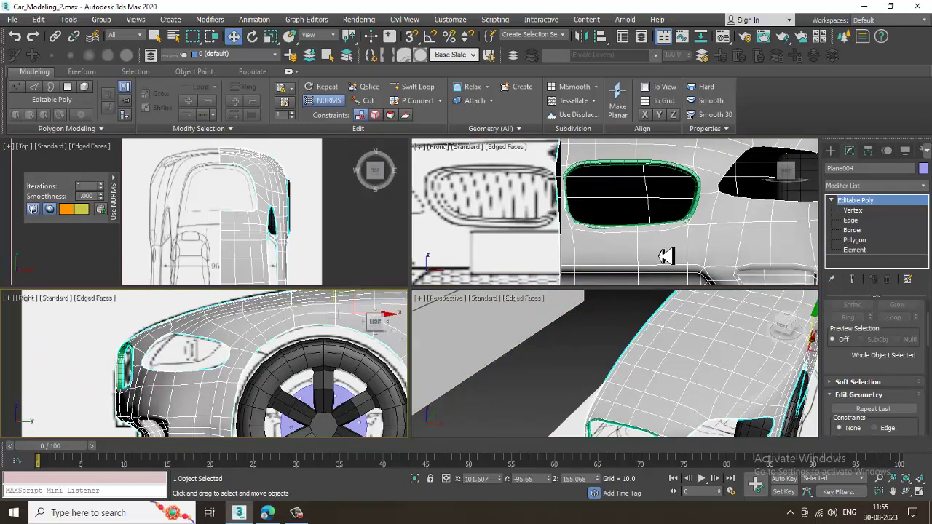
{"action": "middle_click_drag", "start_coordinate": [643, 242], "coordinate": [609, 246]}
{"action": "key", "text": "alt+w"}
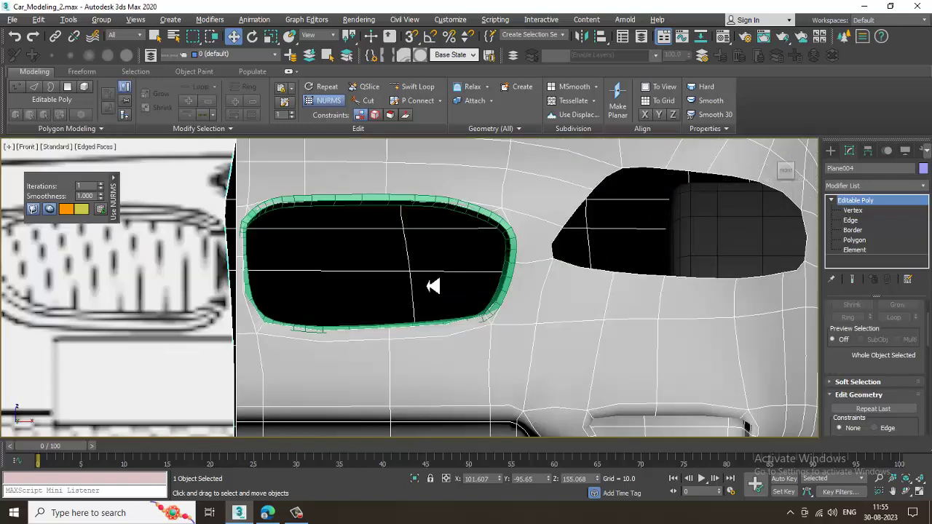
{"action": "scroll", "coordinate": [433, 286], "scroll_direction": "left", "scroll_amount": 1}
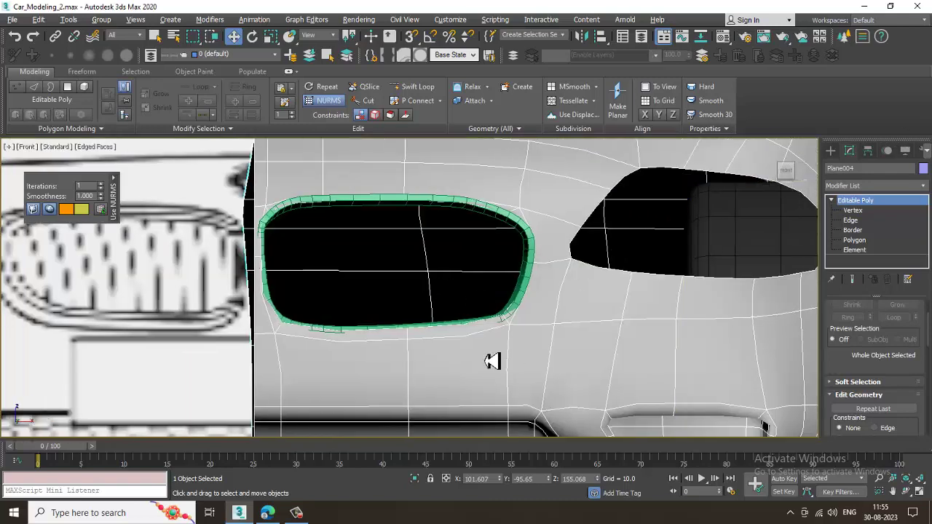
{"action": "key", "text": "alt+w"}
{"action": "middle_click_drag", "start_coordinate": [197, 379], "coordinate": [262, 354]}
{"action": "key", "text": "alt+w"}
{"action": "scroll", "coordinate": [250, 372], "scroll_direction": "up", "scroll_amount": 2}
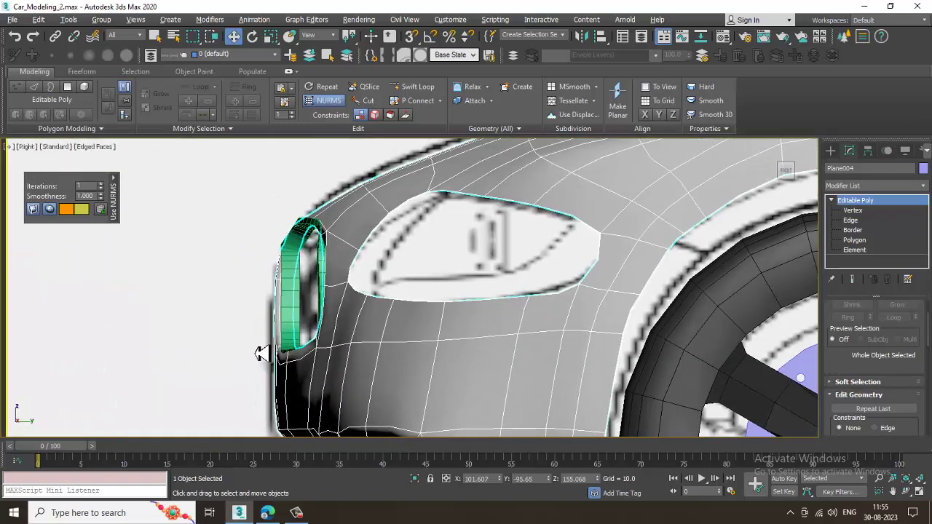
{"action": "left_click", "coordinate": [301, 292]}
{"action": "left_click", "coordinate": [830, 153]}
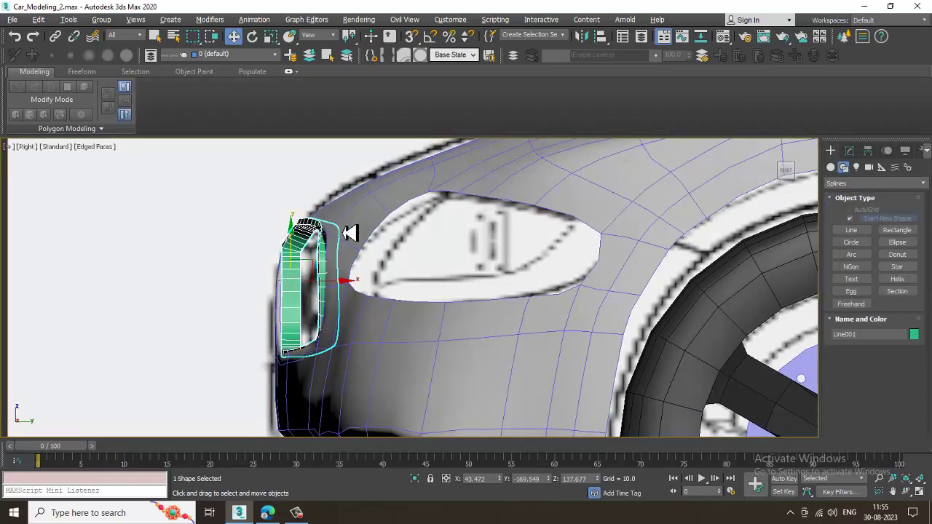
{"action": "left_click", "coordinate": [852, 230]}
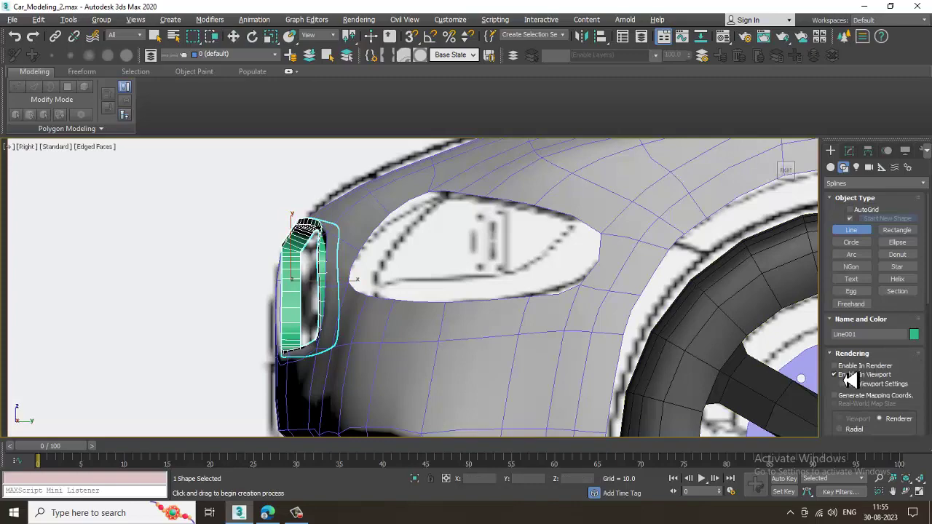
{"action": "left_click", "coordinate": [846, 375]}
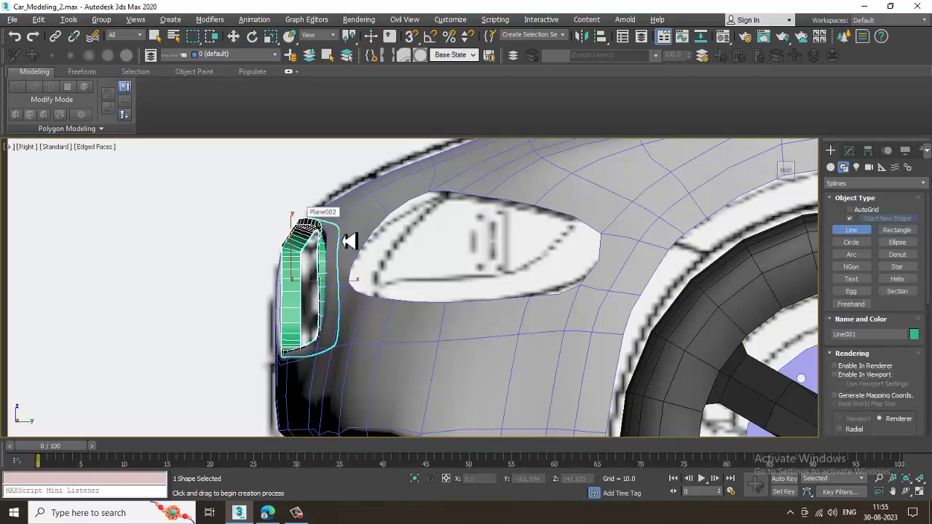
{"action": "key", "text": "w"}
Step: Move the grille frame's headlight-side edge vertex back along Y to meet the body surface
{"action": "key", "text": "alt+w"}
{"action": "middle_click_drag", "start_coordinate": [585, 389], "coordinate": [512, 364]}
{"action": "key", "text": "alt+w"}
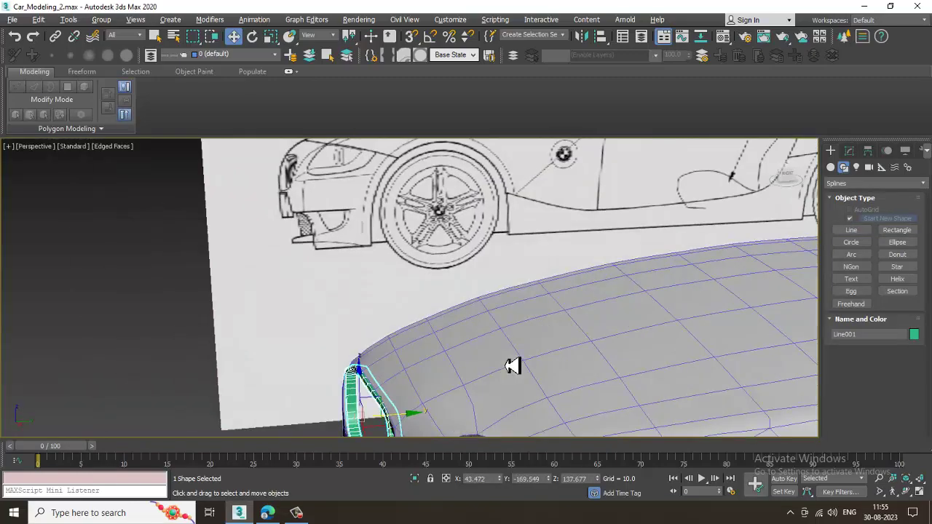
{"action": "middle_click_drag", "start_coordinate": [429, 417], "coordinate": [379, 354]}
{"action": "scroll", "coordinate": [376, 374], "scroll_direction": "up", "scroll_amount": 5}
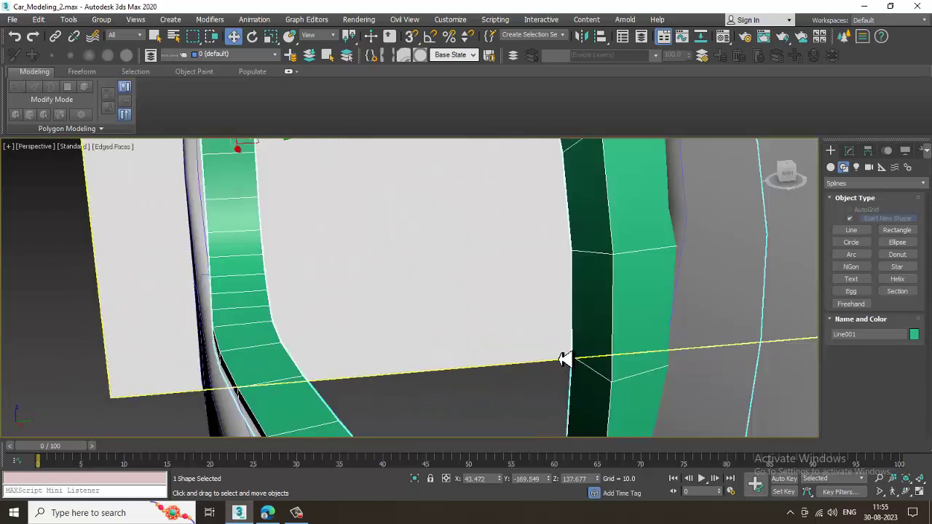
{"action": "scroll", "coordinate": [591, 330], "scroll_direction": "down", "scroll_amount": 1}
{"action": "key", "text": "1"}
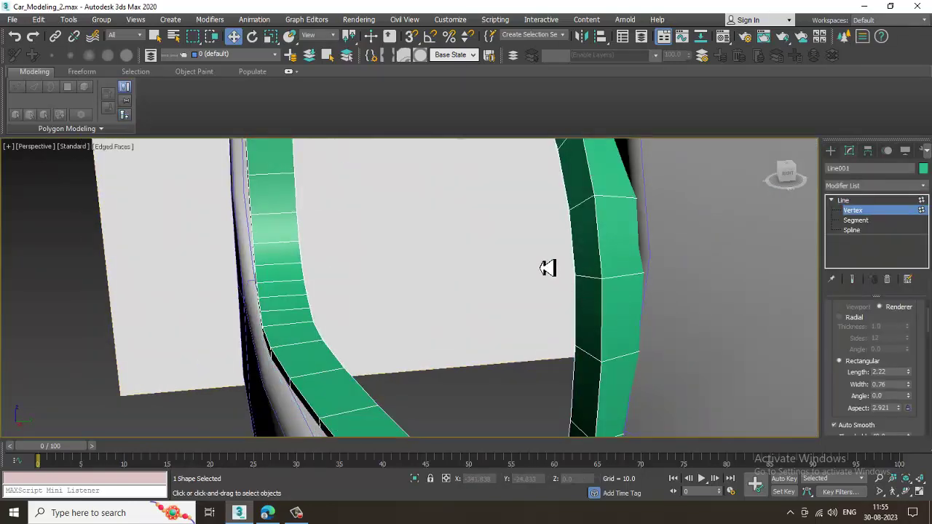
{"action": "key", "text": "F3"}
{"action": "left_click", "coordinate": [641, 270]}
{"action": "key", "text": "F3"}
{"action": "left_click_drag", "start_coordinate": [676, 269], "coordinate": [714, 270]}
{"action": "scroll", "coordinate": [721, 274], "scroll_direction": "down", "scroll_amount": 10}
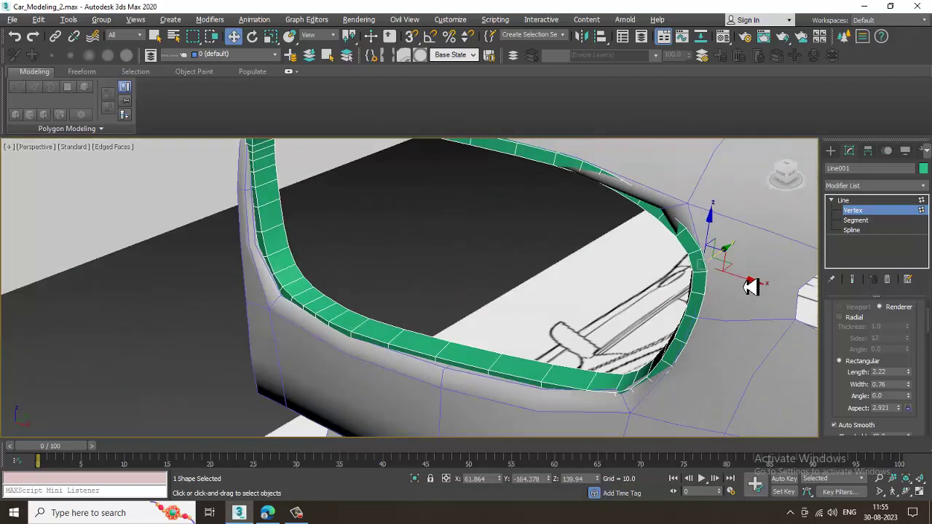
Step: Select the vertex on the grille frame's upper edge near the headlight side and shift it slightly forward along Y
{"action": "scroll", "coordinate": [651, 233], "scroll_direction": "up", "scroll_amount": 6}
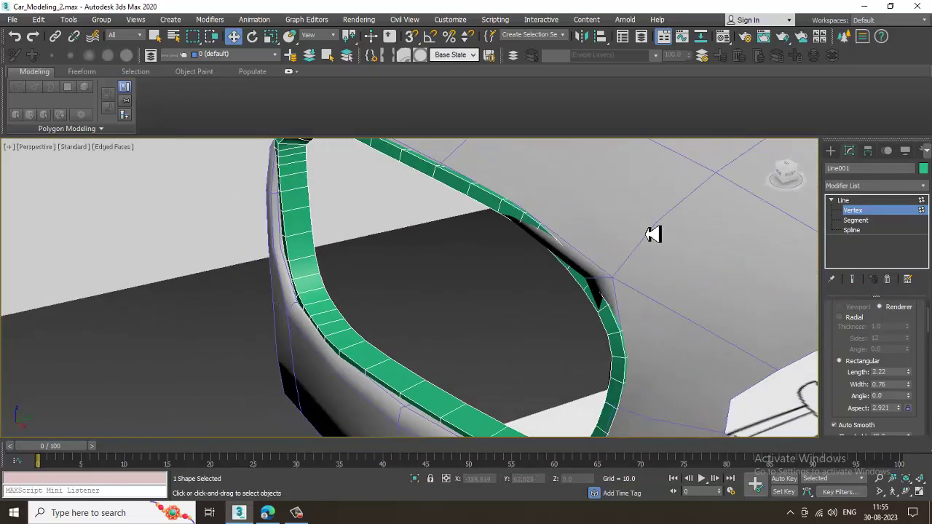
{"action": "key", "text": "F3"}
{"action": "right_click", "coordinate": [609, 292]}
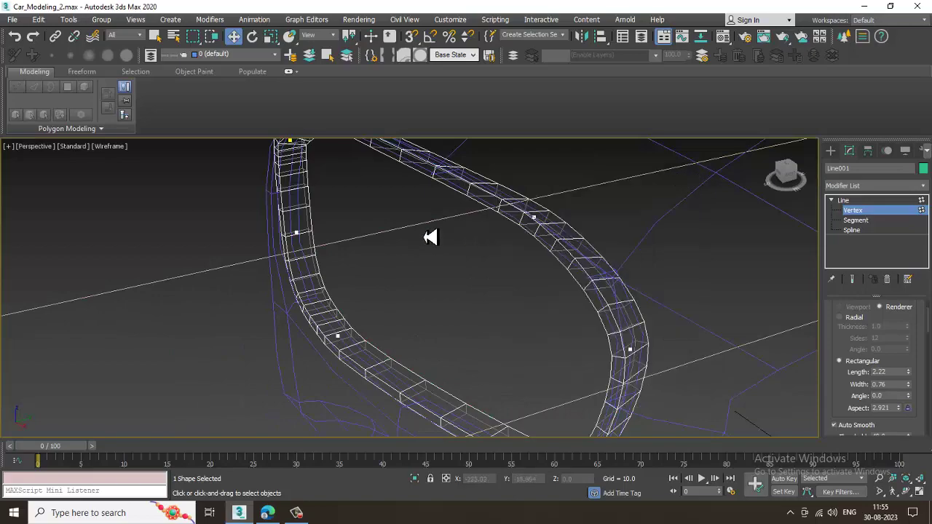
{"action": "key", "text": "F3"}
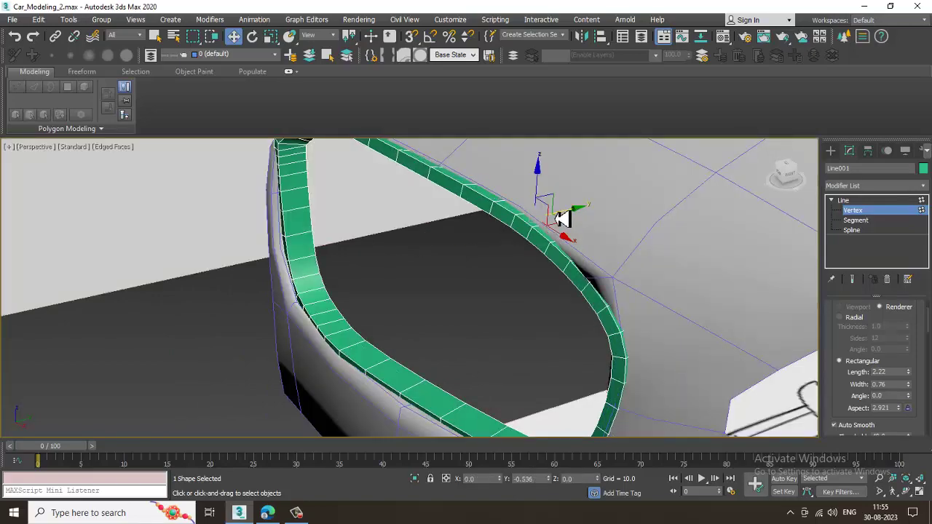
{"action": "left_click_drag", "start_coordinate": [556, 219], "coordinate": [549, 220]}
Step: Set the width of the grille frame's rectangular section to 0.9
{"action": "middle_click_drag", "start_coordinate": [549, 220], "coordinate": [508, 292], "text": "alt"}
{"action": "middle_click_drag", "start_coordinate": [477, 291], "coordinate": [514, 354], "text": "alt"}
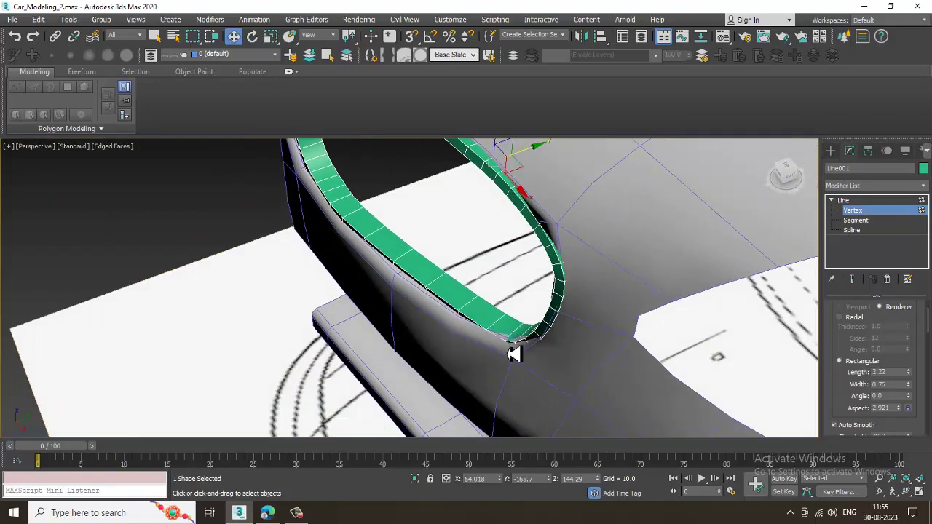
{"action": "left_click", "coordinate": [909, 386]}
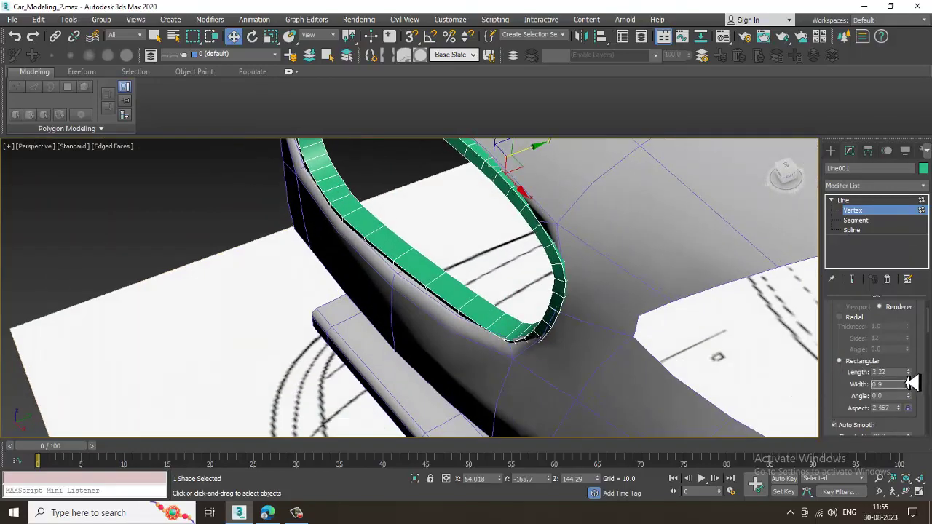
Step: Set the grille frame's rectangular section to a length of 2.495 and a width of 0.76
{"action": "left_click", "coordinate": [909, 375]}
{"action": "left_click", "coordinate": [909, 371]}
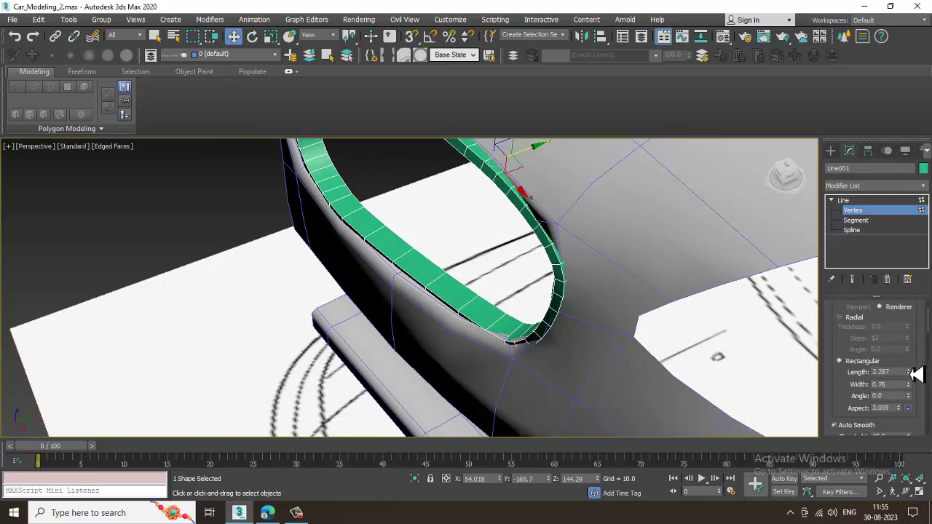
{"action": "left_click", "coordinate": [909, 375]}
{"action": "middle_click_drag", "start_coordinate": [643, 325], "coordinate": [914, 353], "text": "alt"}
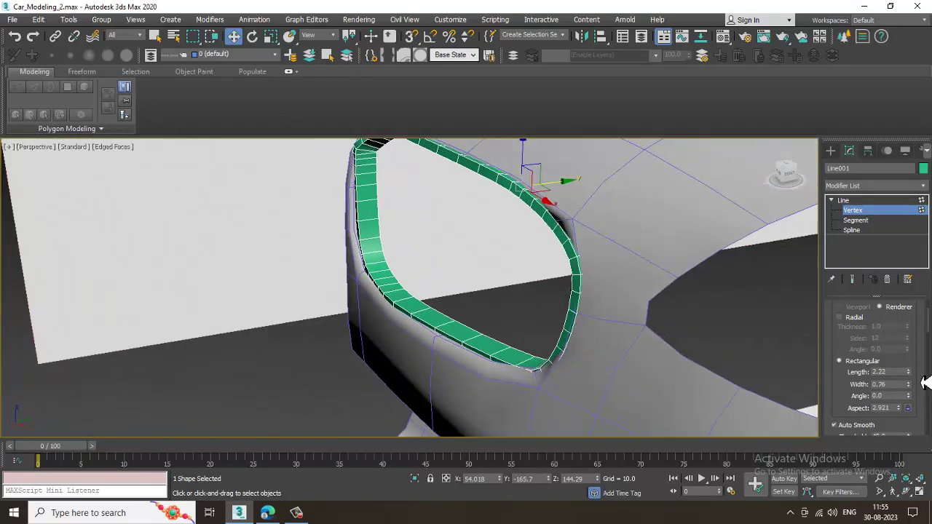
{"action": "left_click_drag", "start_coordinate": [909, 376], "coordinate": [909, 372]}
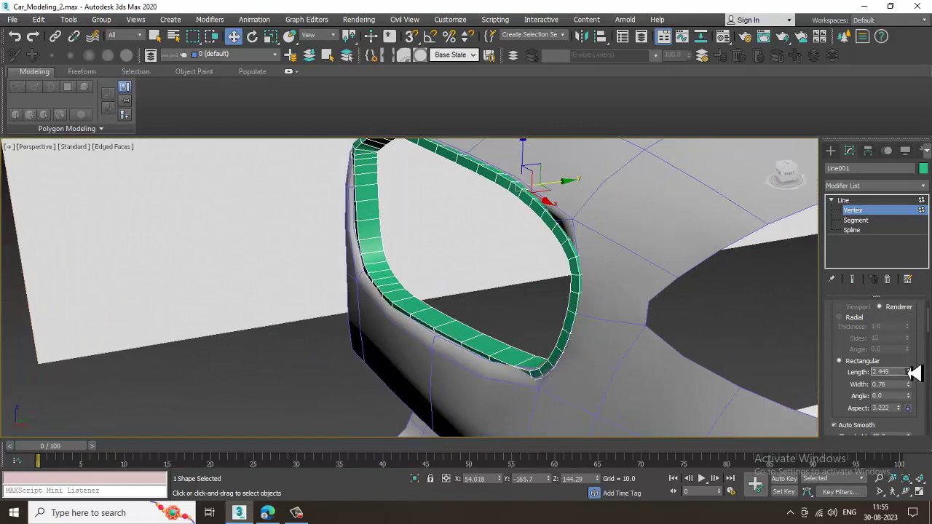
Step: Nudge the grille frame's selected headlight-side vertex slightly back along Y toward the body surface
{"action": "middle_click_drag", "start_coordinate": [480, 279], "coordinate": [297, 392], "text": "alt"}
{"action": "middle_click_drag", "start_coordinate": [398, 420], "coordinate": [383, 308], "text": "alt"}
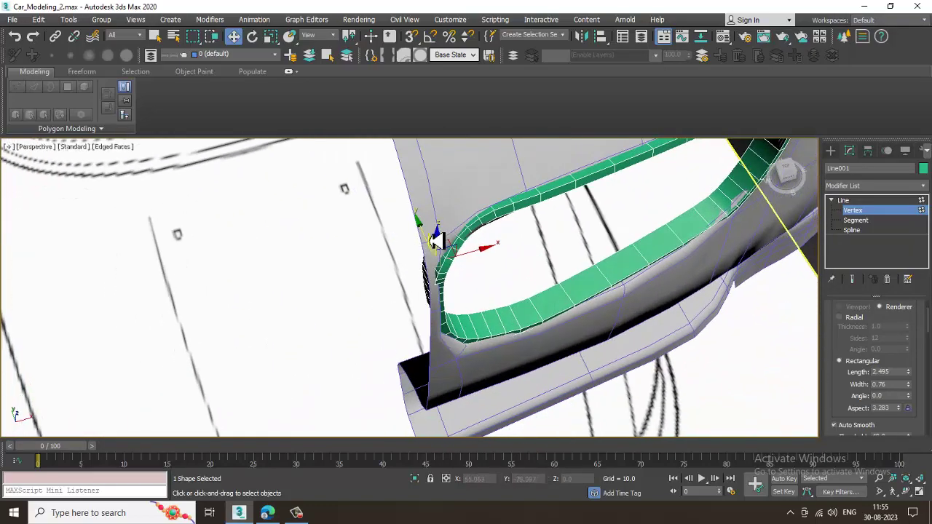
{"action": "left_click_drag", "start_coordinate": [436, 241], "coordinate": [428, 236]}
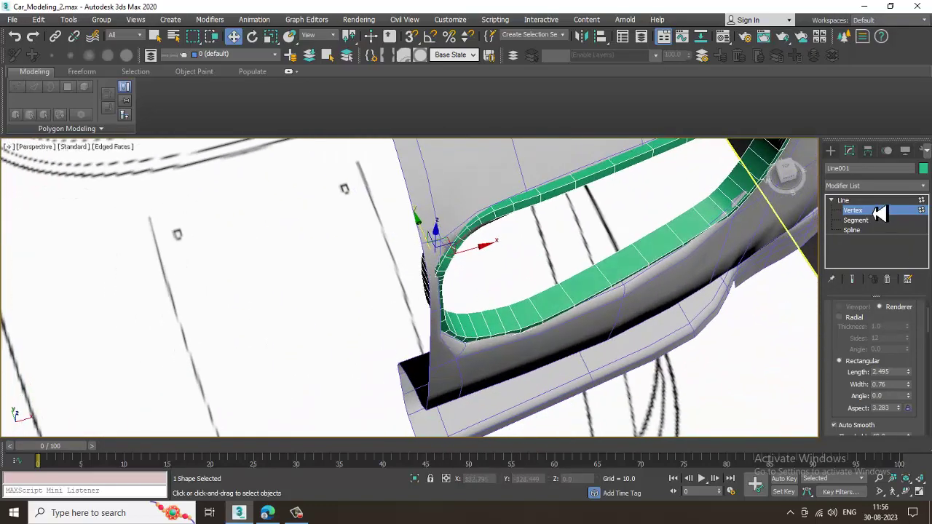
Step: Leave vertex editing and change the grille frame's object color to a custom grey
{"action": "left_click", "coordinate": [873, 212]}
{"action": "left_click", "coordinate": [924, 168]}
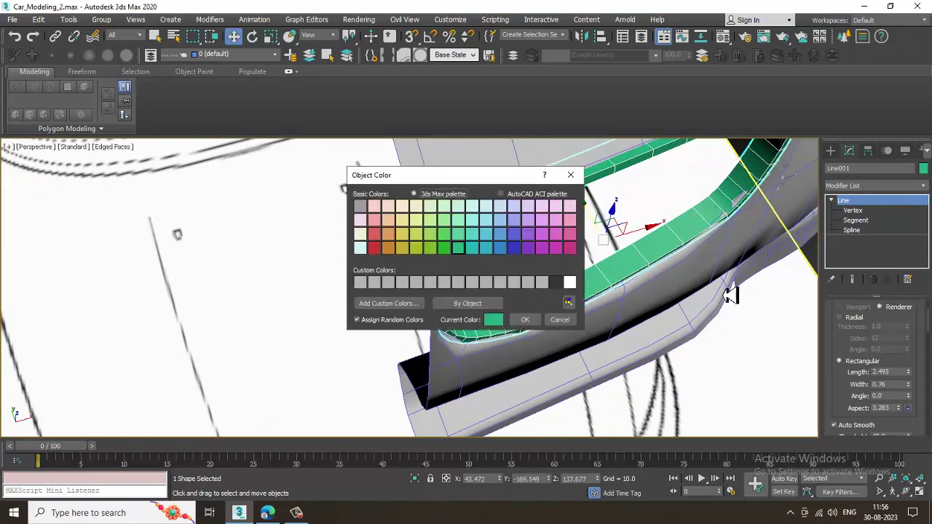
{"action": "left_click", "coordinate": [545, 286]}
{"action": "left_click", "coordinate": [530, 321]}
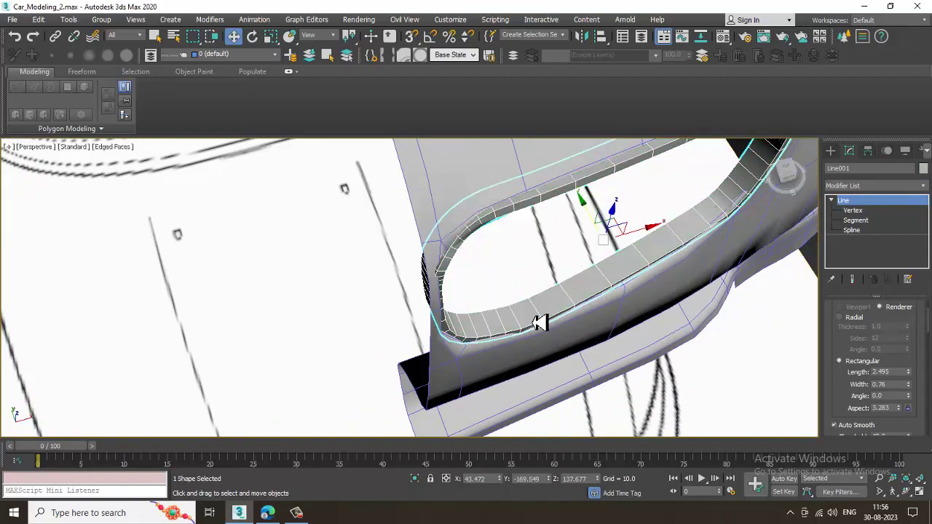
Step: Examine the recolored grille frame from the perspective, front and right sides
{"action": "middle_click_drag", "start_coordinate": [675, 286], "coordinate": [569, 284], "text": "alt"}
{"action": "scroll", "coordinate": [570, 285], "scroll_direction": "down", "scroll_amount": 2}
{"action": "key", "text": "alt+w"}
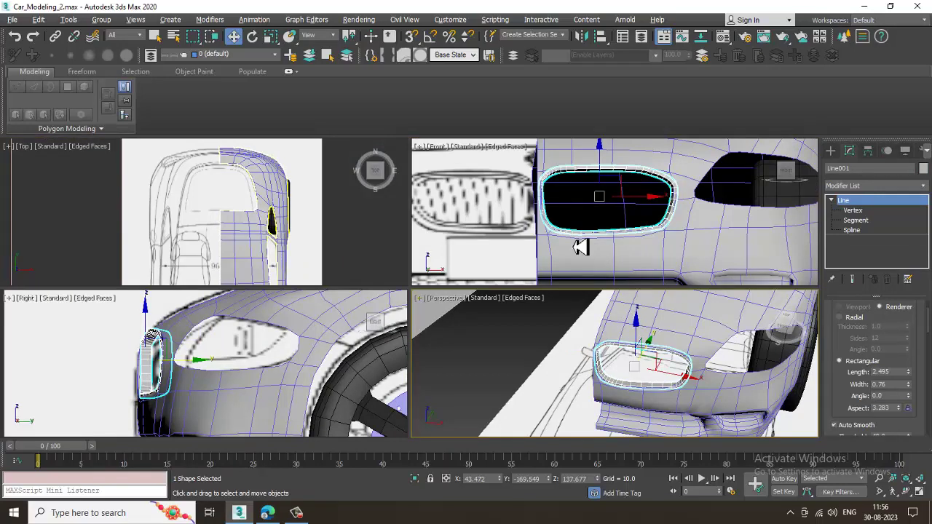
{"action": "middle_click_drag", "start_coordinate": [592, 238], "coordinate": [557, 235]}
{"action": "key", "text": "alt+w"}
{"action": "key", "text": "alt+w"}
{"action": "middle_click_drag", "start_coordinate": [256, 400], "coordinate": [238, 398]}
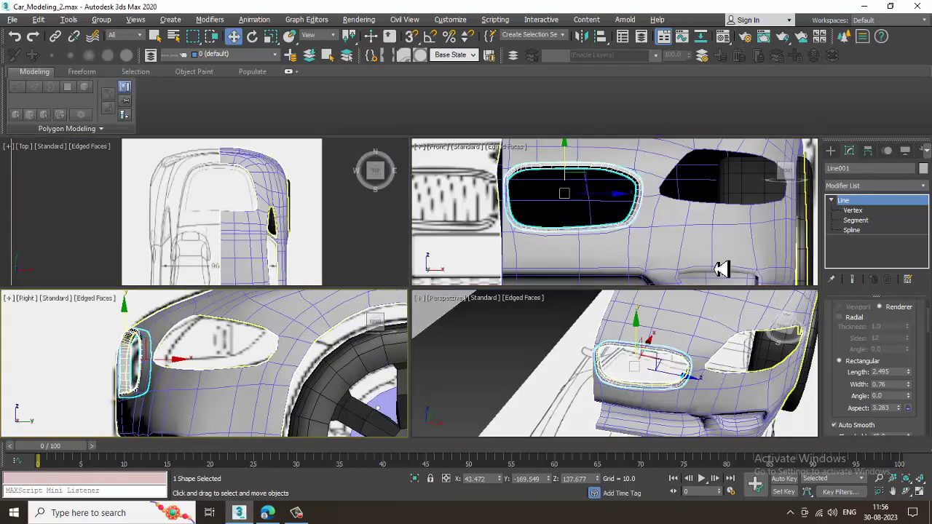
{"action": "key", "text": "alt+w"}
Step: Draw a closed slat profile with the Line tool in the right view, just ahead of the grille, curved in front and straight behind, not renderable
{"action": "left_click", "coordinate": [830, 150]}
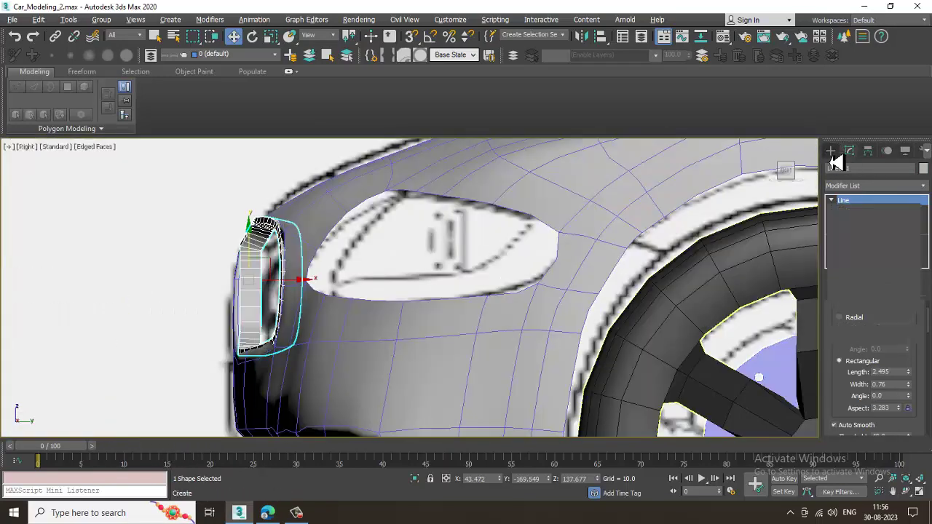
{"action": "left_click", "coordinate": [852, 233]}
{"action": "middle_click_drag", "start_coordinate": [242, 263], "coordinate": [284, 263]}
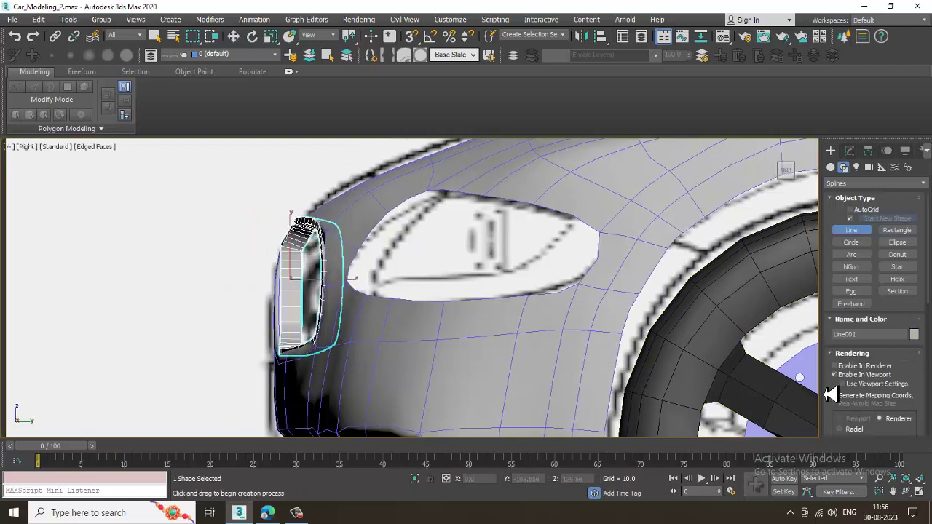
{"action": "left_click", "coordinate": [260, 231]}
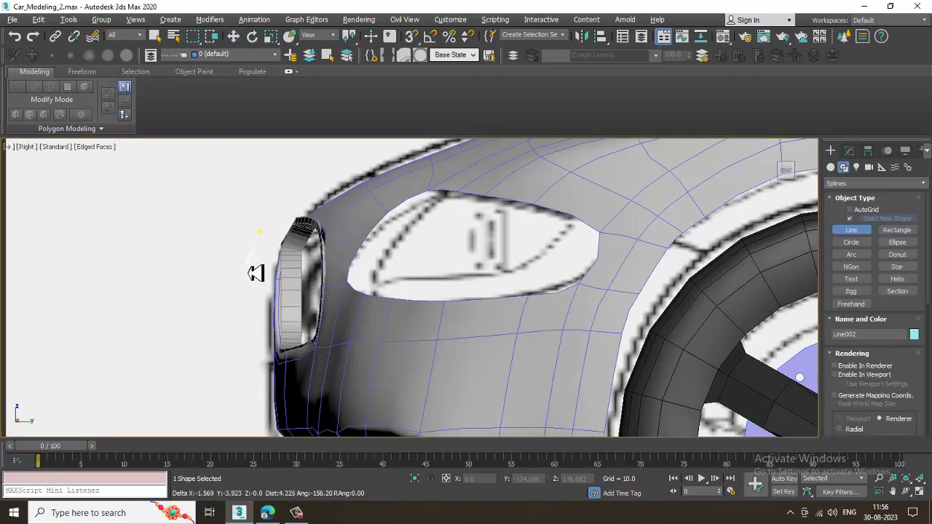
{"action": "left_click_drag", "start_coordinate": [245, 275], "coordinate": [250, 350]}
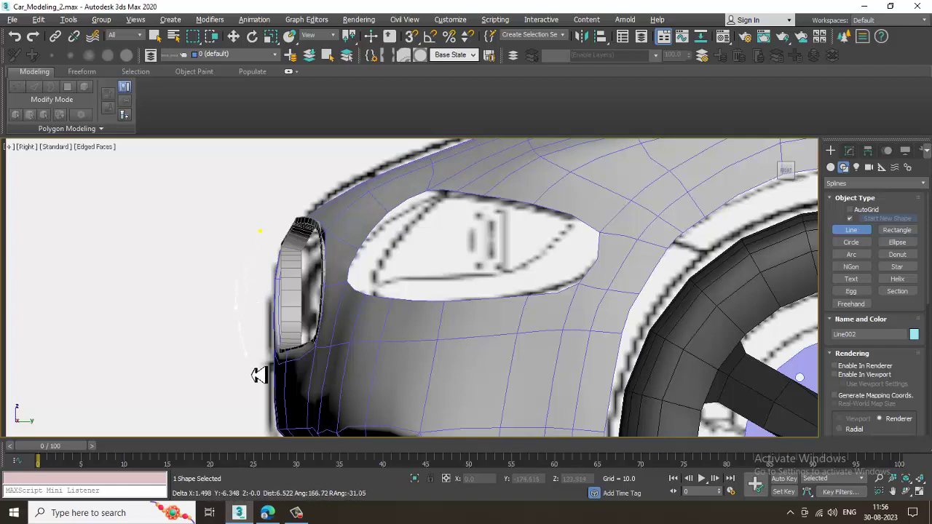
{"action": "left_click", "coordinate": [256, 370]}
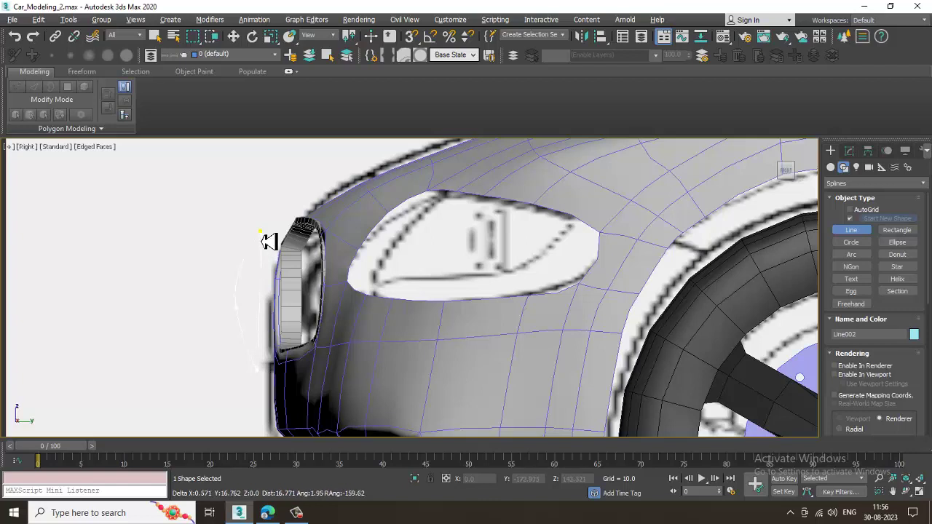
{"action": "scroll", "coordinate": [268, 375], "scroll_direction": "up", "scroll_amount": 2}
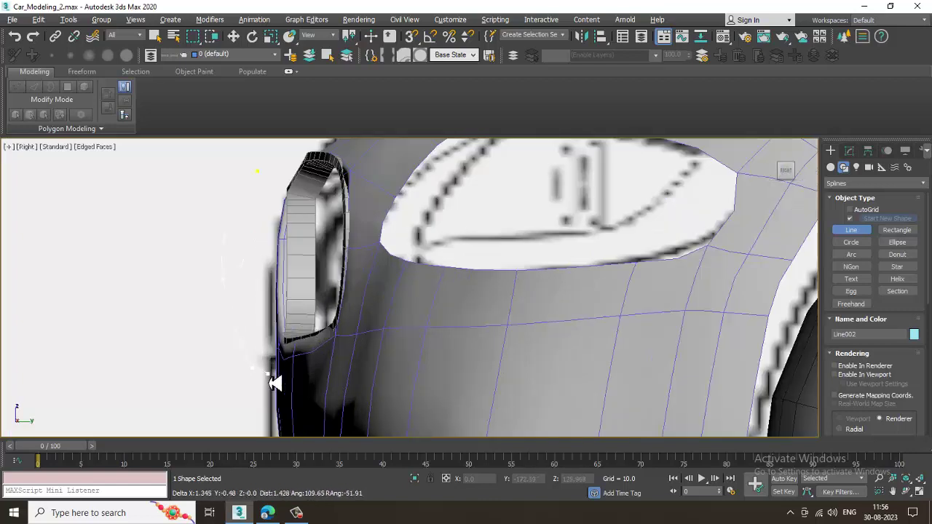
{"action": "key", "text": "BackSpace"}
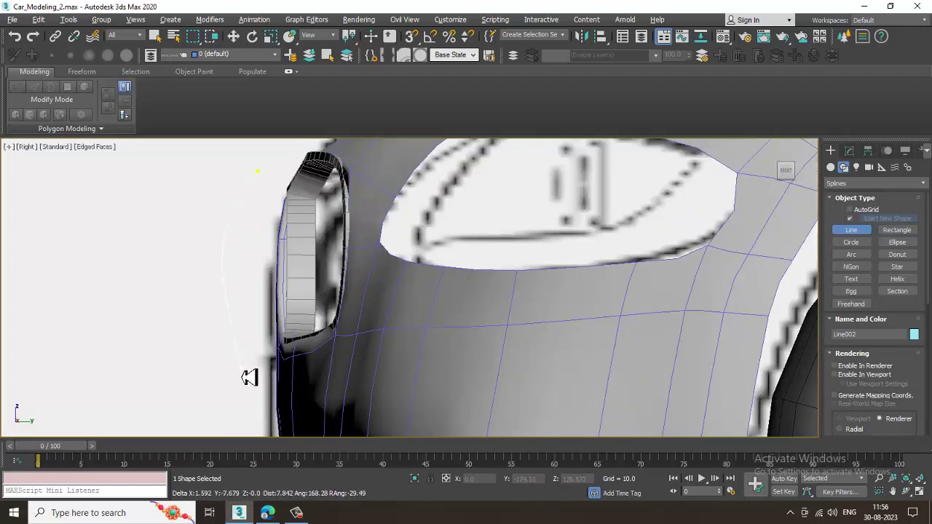
{"action": "left_click", "coordinate": [243, 368]}
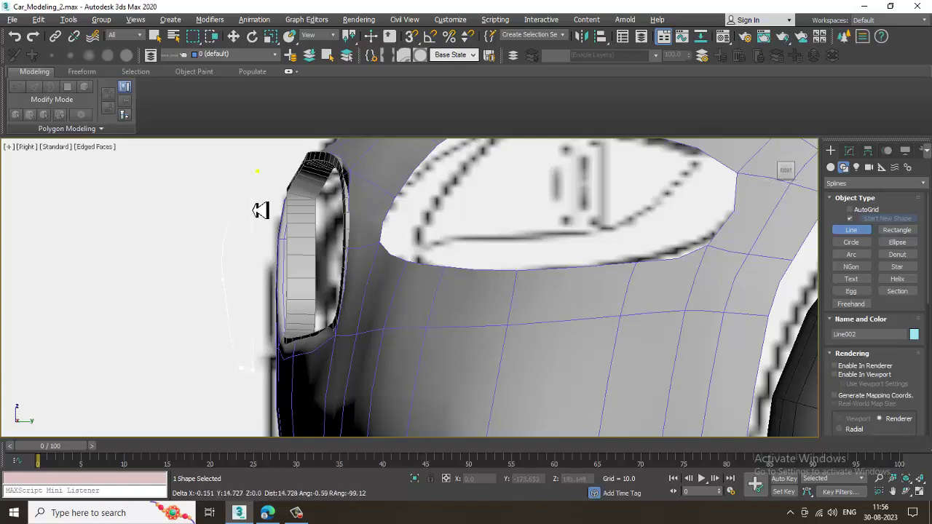
{"action": "left_click", "coordinate": [265, 169]}
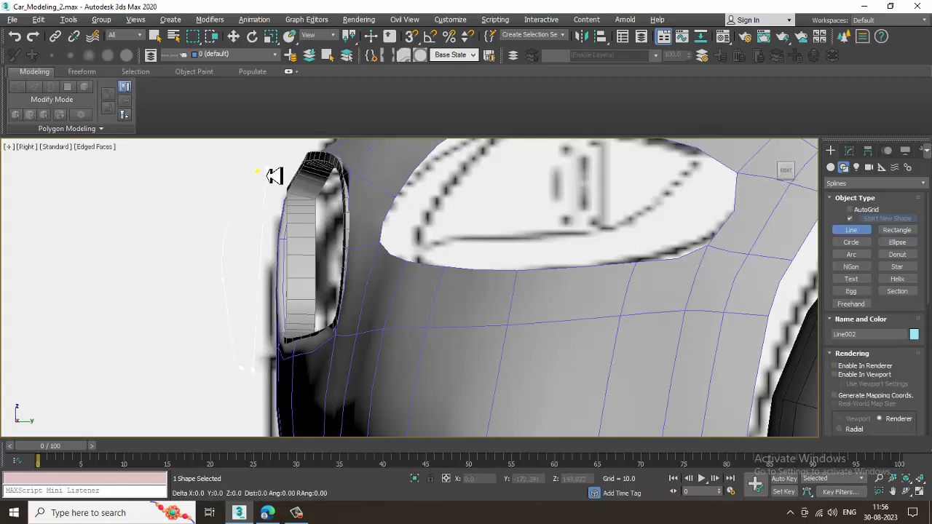
{"action": "left_click", "coordinate": [260, 176]}
{"action": "left_click", "coordinate": [456, 295]}
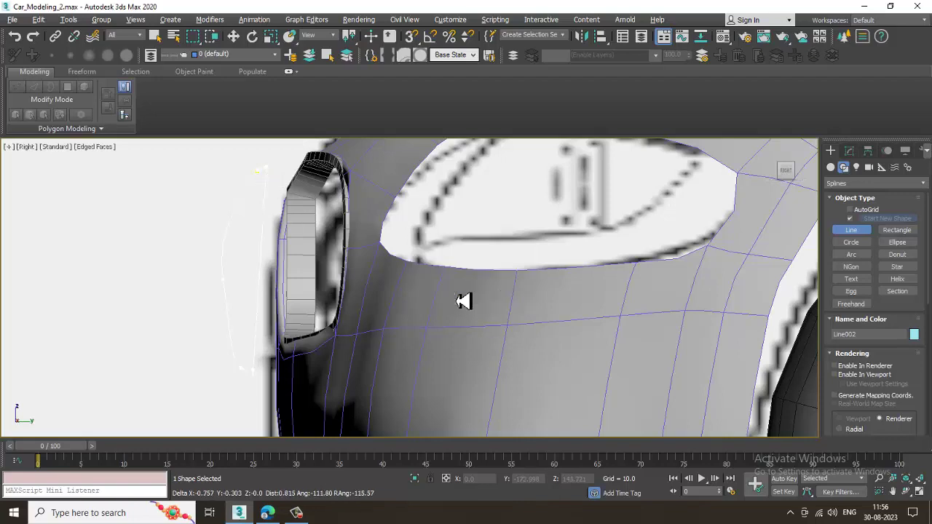
Step: Apply an Extrude modifier to the new slat profile in front of the grille
{"action": "key", "text": "w"}
{"action": "key", "text": "alt+w"}
{"action": "middle_click_drag", "start_coordinate": [558, 416], "coordinate": [402, 268], "text": "alt"}
{"action": "key", "text": "alt+w"}
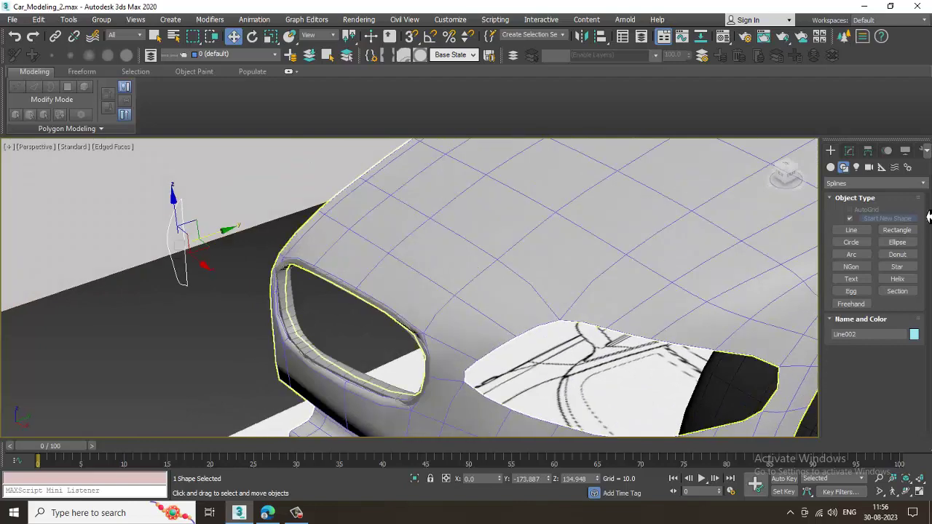
{"action": "left_click", "coordinate": [850, 153]}
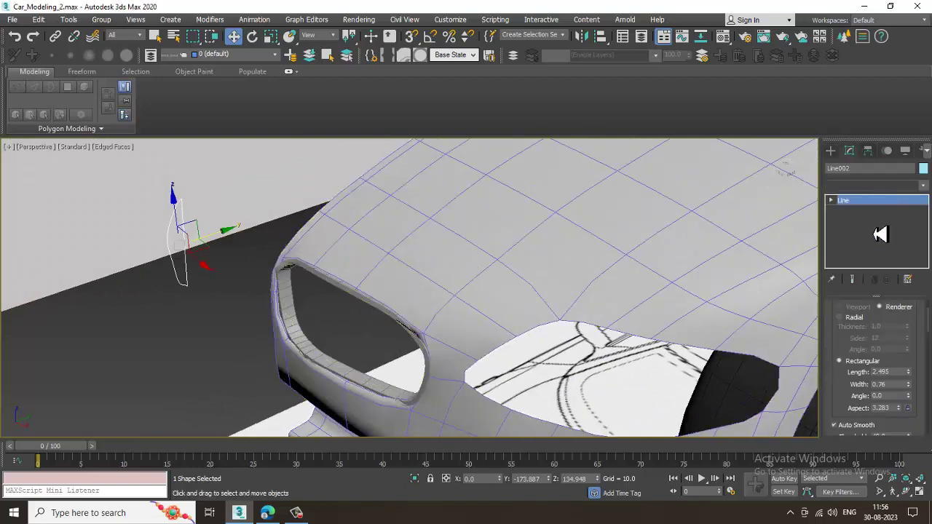
{"action": "left_click", "coordinate": [874, 185]}
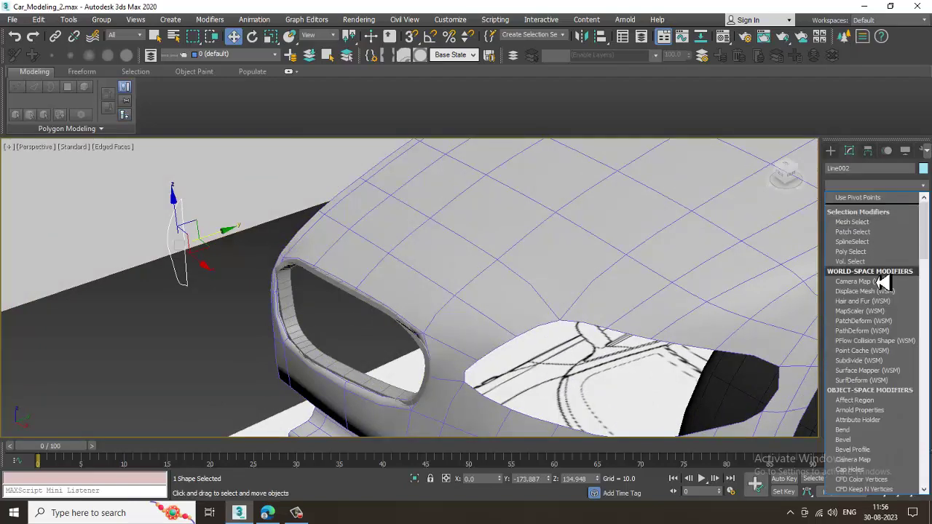
{"action": "type", "text": "ex"}
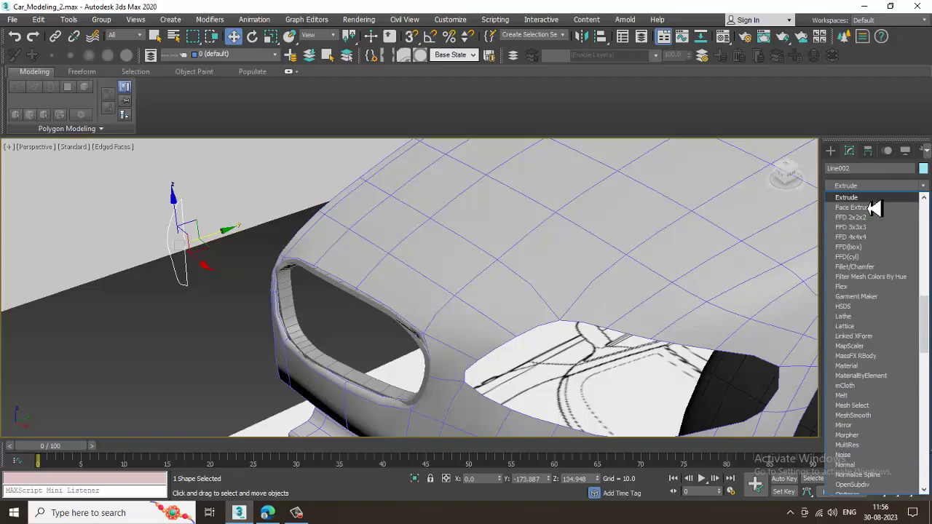
{"action": "key", "text": "Return"}
Step: Set the slat's extrusion amount to 0.5
{"action": "middle_click_drag", "start_coordinate": [257, 280], "coordinate": [338, 270], "text": "alt"}
{"action": "scroll", "coordinate": [328, 259], "scroll_direction": "up", "scroll_amount": 4}
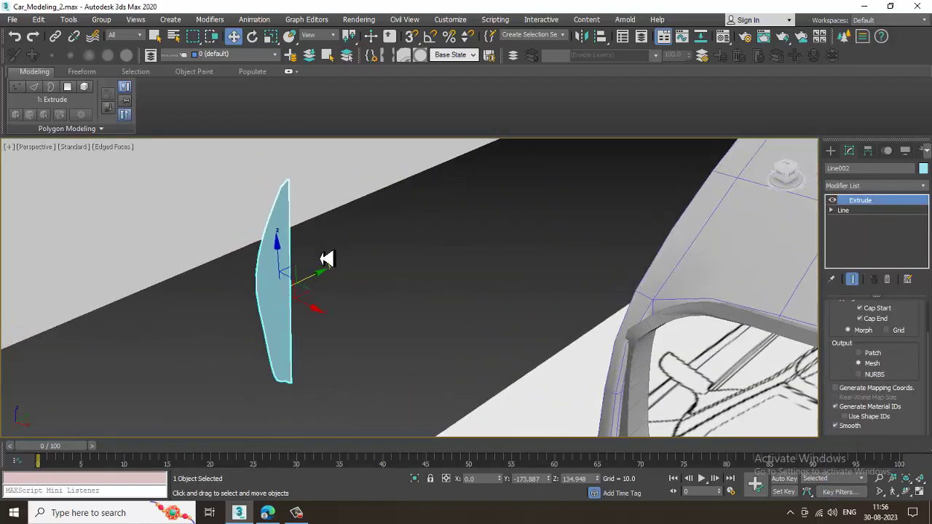
{"action": "scroll", "coordinate": [325, 259], "scroll_direction": "up", "scroll_amount": 2}
{"action": "left_click_drag", "start_coordinate": [845, 326], "coordinate": [879, 376]}
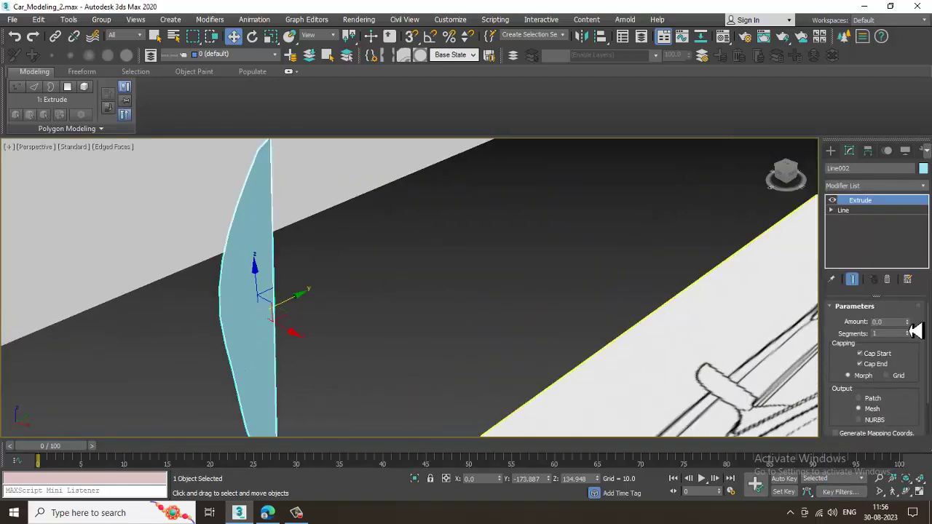
{"action": "left_click_drag", "start_coordinate": [909, 325], "coordinate": [908, 322]}
Step: Convert the lower rear vertex of the slat profile to Smooth and return to the Extrude level
{"action": "middle_click_drag", "start_coordinate": [437, 295], "coordinate": [400, 262], "text": "alt"}
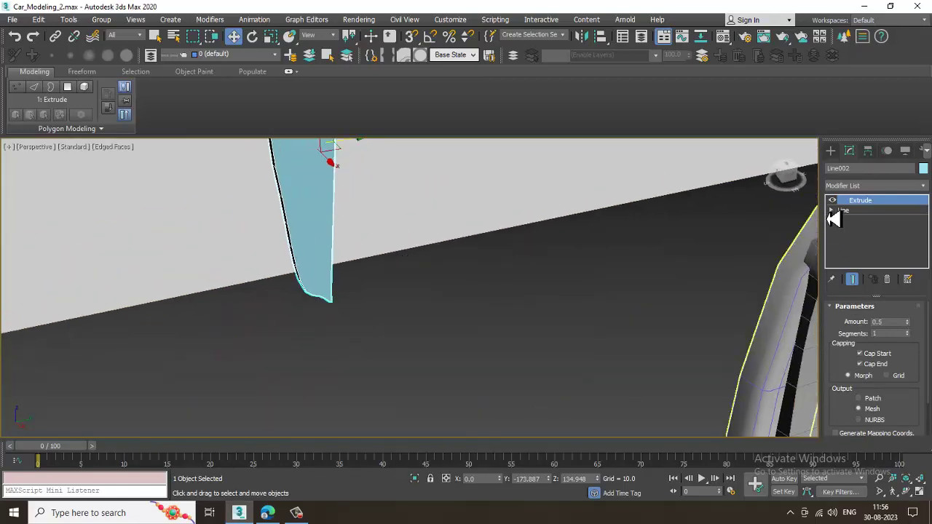
{"action": "left_click", "coordinate": [853, 220]}
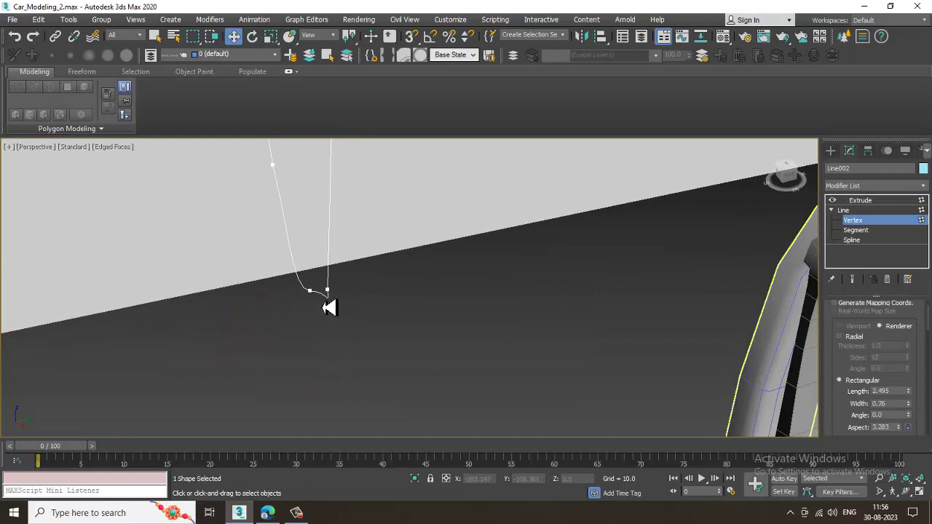
{"action": "right_click", "coordinate": [329, 293]}
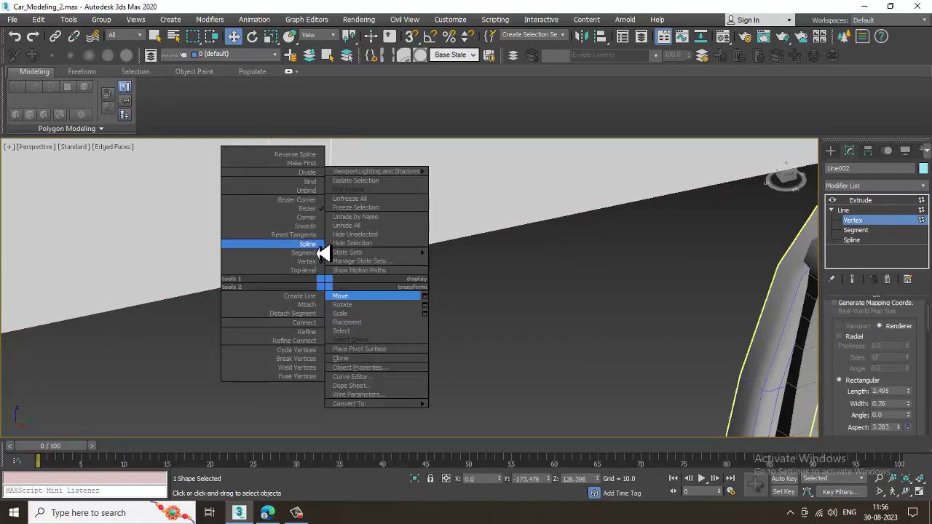
{"action": "left_click", "coordinate": [318, 225]}
{"action": "middle_click_drag", "start_coordinate": [408, 242], "coordinate": [463, 301]}
{"action": "scroll", "coordinate": [400, 286], "scroll_direction": "down", "scroll_amount": 7}
{"action": "left_click", "coordinate": [855, 221]}
{"action": "left_click", "coordinate": [871, 203]}
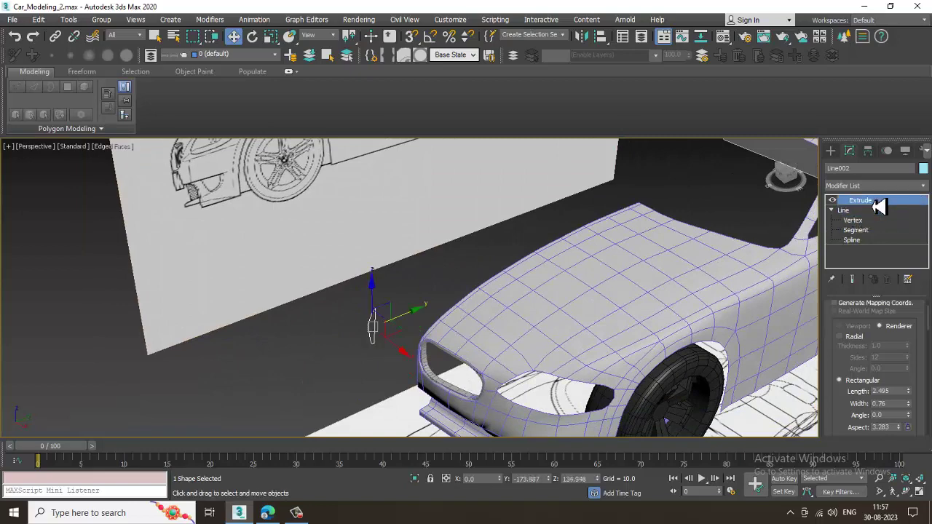
Step: Move the extruded slat into the grille opening near the headlight-side edge, to about X 54.9 and Y -162.8
{"action": "middle_click_drag", "start_coordinate": [405, 295], "coordinate": [408, 340], "text": "alt"}
{"action": "left_click_drag", "start_coordinate": [414, 354], "coordinate": [534, 397]}
{"action": "middle_click_drag", "start_coordinate": [534, 397], "coordinate": [511, 391], "text": "alt"}
{"action": "left_click_drag", "start_coordinate": [515, 382], "coordinate": [545, 377]}
{"action": "scroll", "coordinate": [546, 378], "scroll_direction": "up", "scroll_amount": 6}
{"action": "middle_click_drag", "start_coordinate": [545, 377], "coordinate": [443, 271], "text": "alt"}
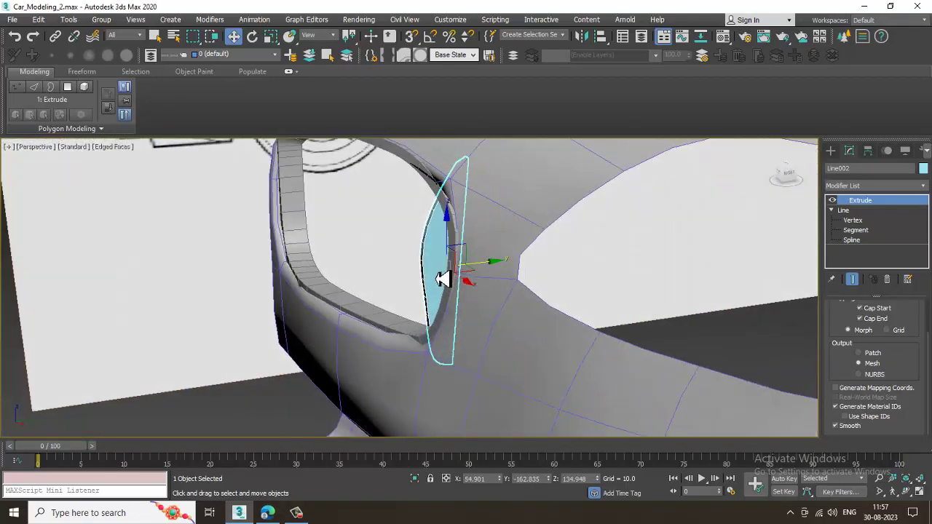
Step: Raise the lower and front middle vertices of the slat profile in wireframe with the extruded result shown, fitting the slat's lower end to the grille frame
{"action": "key", "text": "F3"}
{"action": "left_click", "coordinate": [854, 220]}
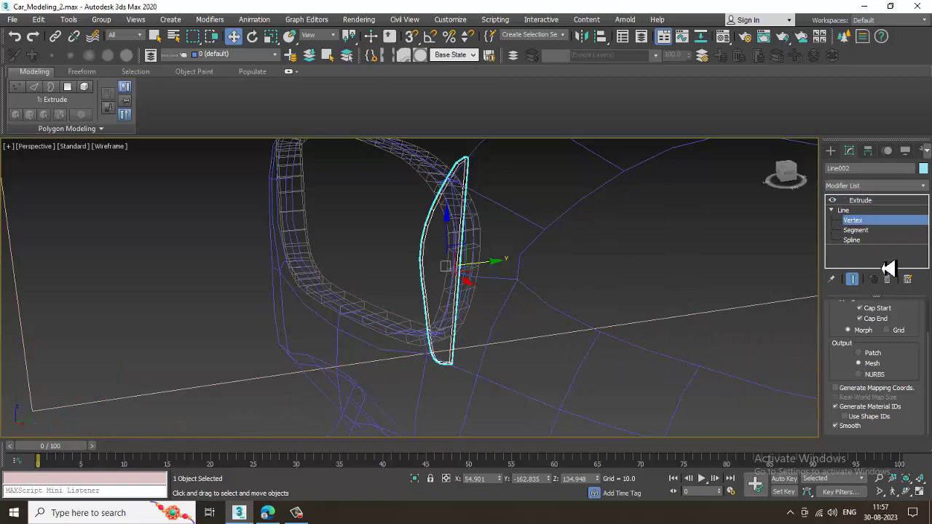
{"action": "left_click", "coordinate": [853, 279]}
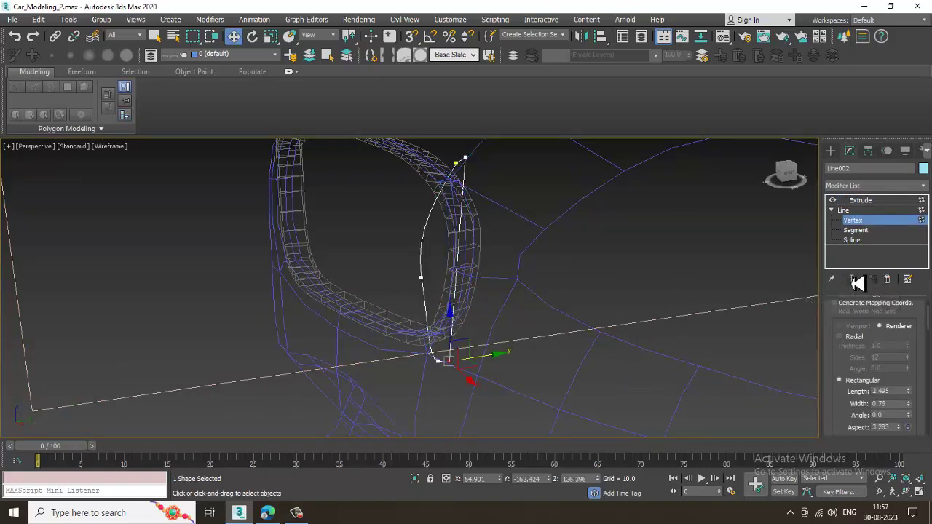
{"action": "left_click", "coordinate": [854, 280]}
{"action": "left_click_drag", "start_coordinate": [567, 252], "coordinate": [566, 248]}
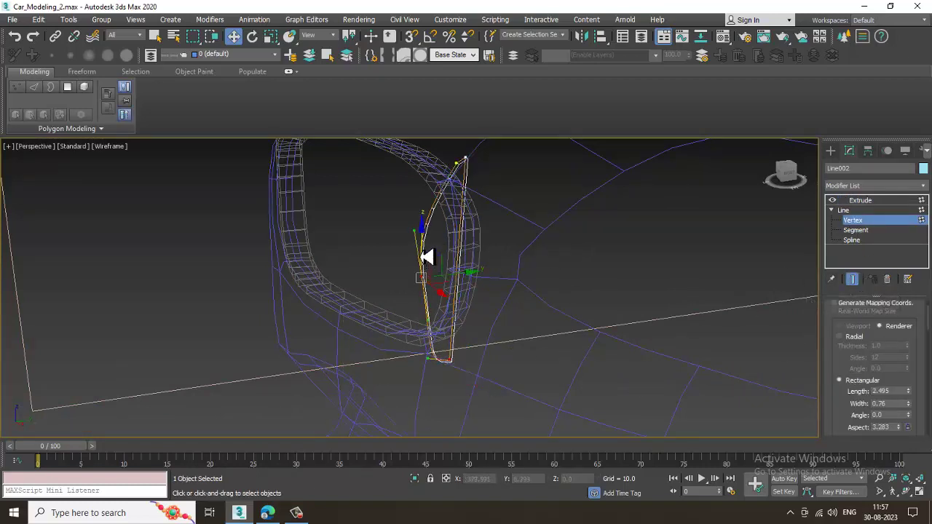
{"action": "left_click_drag", "start_coordinate": [428, 256], "coordinate": [430, 238]}
{"action": "left_click_drag", "start_coordinate": [371, 208], "coordinate": [483, 292]}
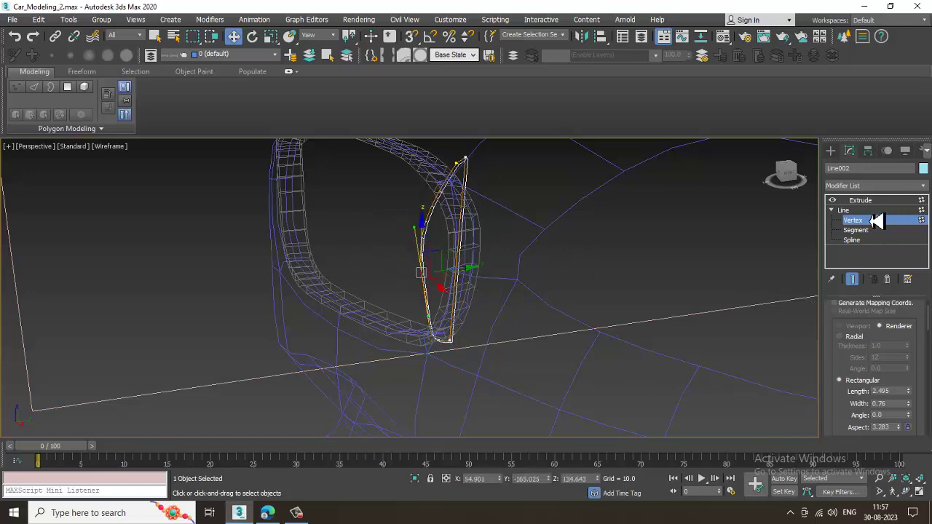
{"action": "left_click", "coordinate": [866, 202]}
{"action": "key", "text": "F3"}
Step: Move the slat forward along Y within the grille opening to about -165.5
{"action": "mouse_move", "coordinate": [487, 283]}
{"action": "middle_mouse_down", "text": "alt"}
{"action": "mouse_move", "coordinate": [528, 273]}
{"action": "mouse_move", "coordinate": [496, 282]}
{"action": "mouse_move", "coordinate": [498, 271]}
{"action": "middle_mouse_up", "text": "alt"}
{"action": "left_click_drag", "start_coordinate": [486, 257], "coordinate": [464, 263]}
{"action": "middle_click_drag", "start_coordinate": [463, 263], "coordinate": [467, 284], "text": "alt"}
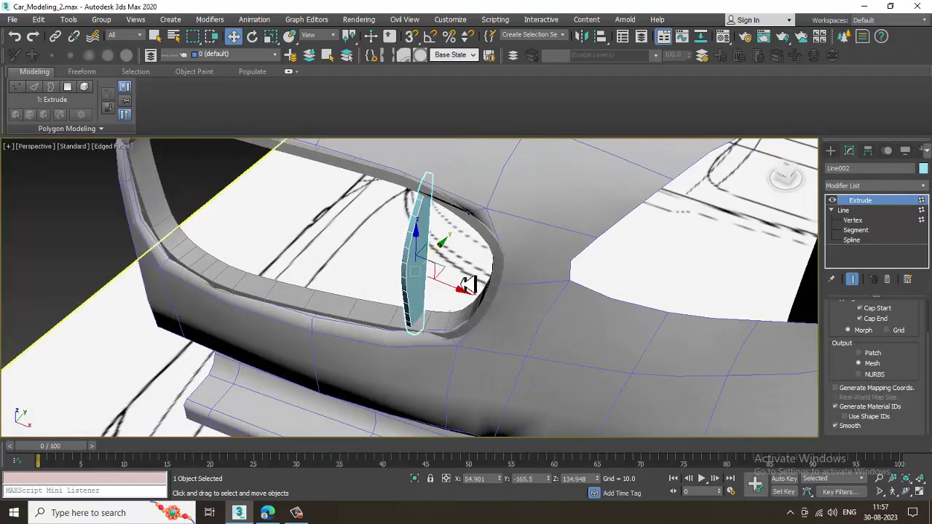
Step: Move the slat along X within the grille opening to about 56.3
{"action": "left_click_drag", "start_coordinate": [465, 293], "coordinate": [478, 300]}
{"action": "middle_click_drag", "start_coordinate": [477, 289], "coordinate": [522, 308], "text": "alt"}
Step: Select the grille frame spline and convert it to an Editable Poly
{"action": "left_click", "coordinate": [483, 284]}
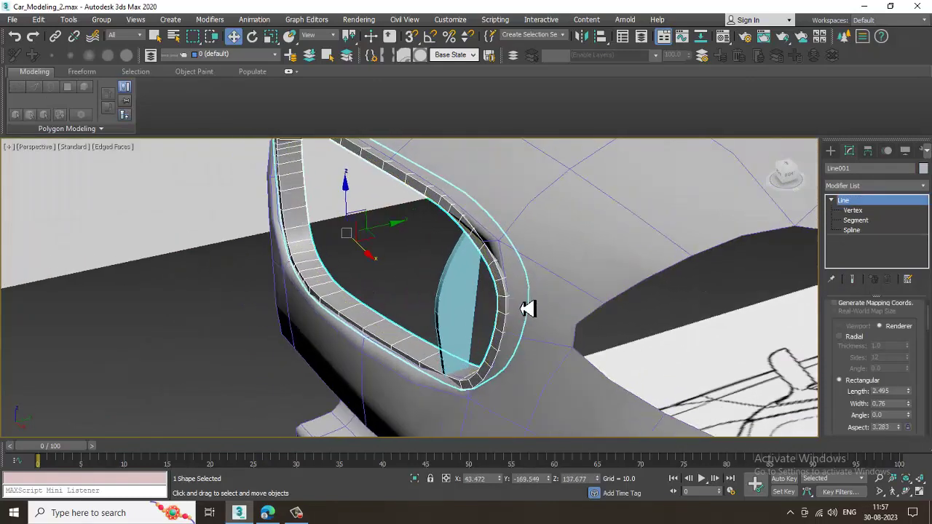
{"action": "right_click", "coordinate": [298, 249]}
{"action": "mouse_move", "coordinate": [391, 370]}
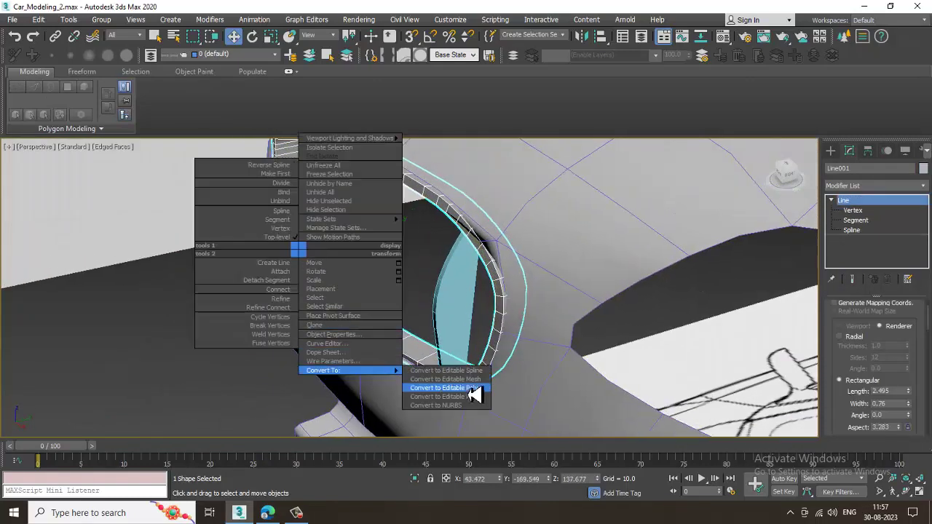
{"action": "left_click", "coordinate": [470, 389]}
{"action": "middle_click_drag", "start_coordinate": [443, 312], "coordinate": [543, 245], "text": "alt"}
Step: Select the long border edge loops running around the grille frame at Edge level
{"action": "key", "text": "2"}
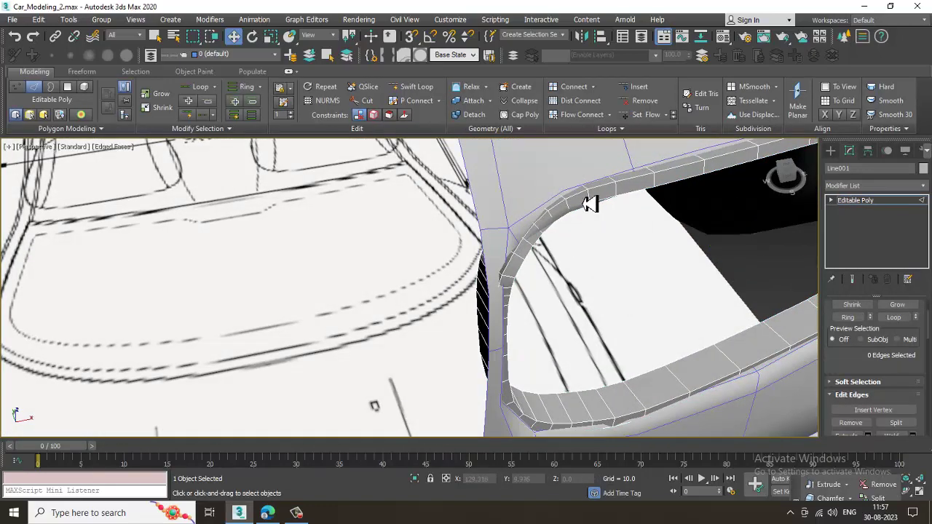
{"action": "double_click", "coordinate": [587, 203]}
{"action": "middle_click_drag", "start_coordinate": [545, 246], "coordinate": [669, 340], "text": "alt"}
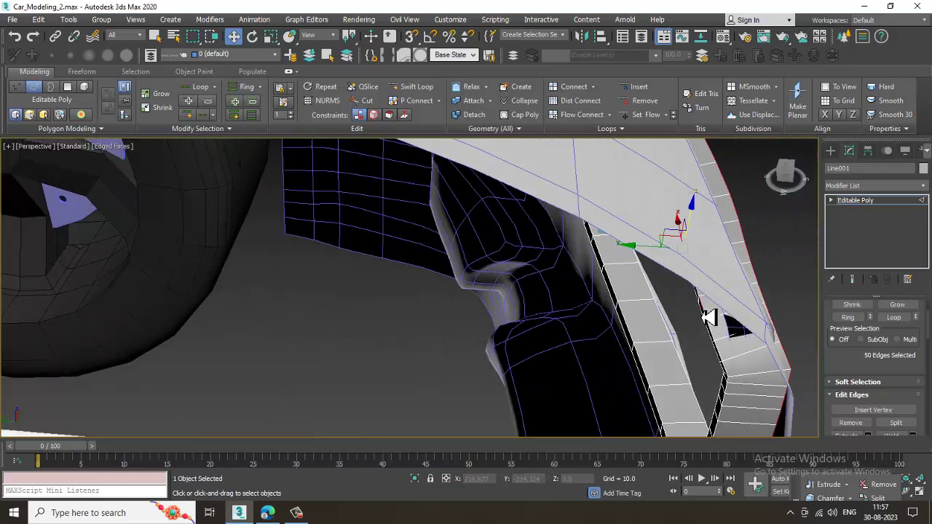
{"action": "middle_click_drag", "start_coordinate": [770, 350], "coordinate": [569, 311], "text": "alt"}
{"action": "scroll", "coordinate": [569, 311], "scroll_direction": "up", "scroll_amount": 5}
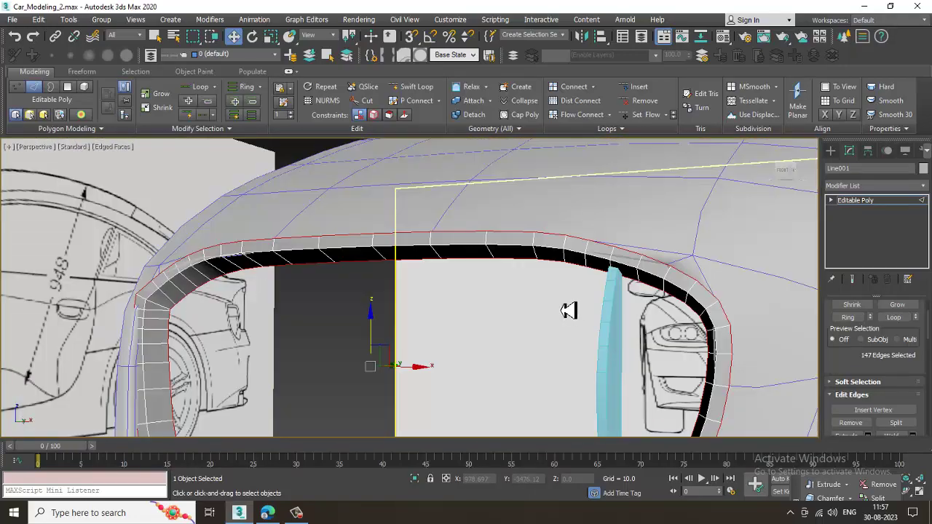
{"action": "double_click", "coordinate": [266, 258], "text": "ctrl"}
{"action": "middle_click_drag", "start_coordinate": [456, 313], "coordinate": [522, 319], "text": "alt"}
Step: Chamfer the selected frame loops by about 0.173, adjusting the connect edge segments, and return to object level
{"action": "left_click_drag", "start_coordinate": [862, 376], "coordinate": [861, 313]}
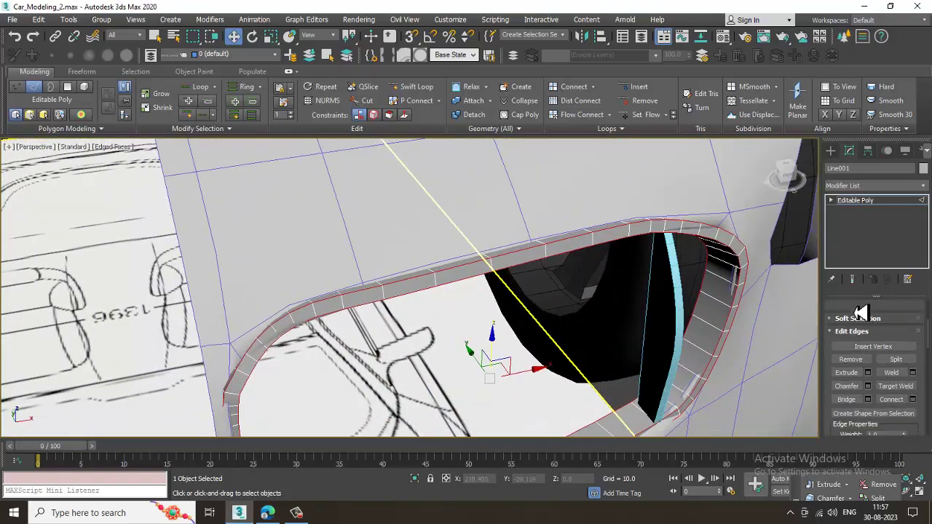
{"action": "left_click", "coordinate": [867, 387]}
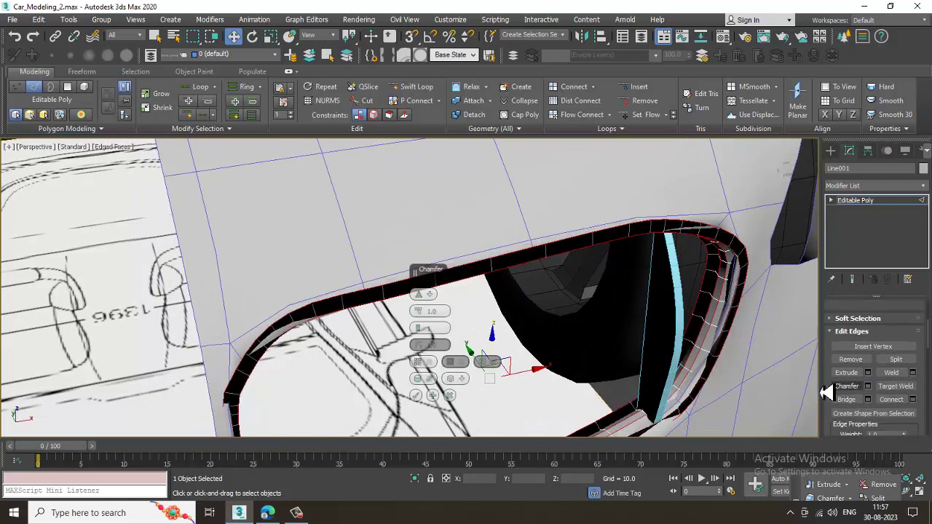
{"action": "left_click", "coordinate": [417, 330]}
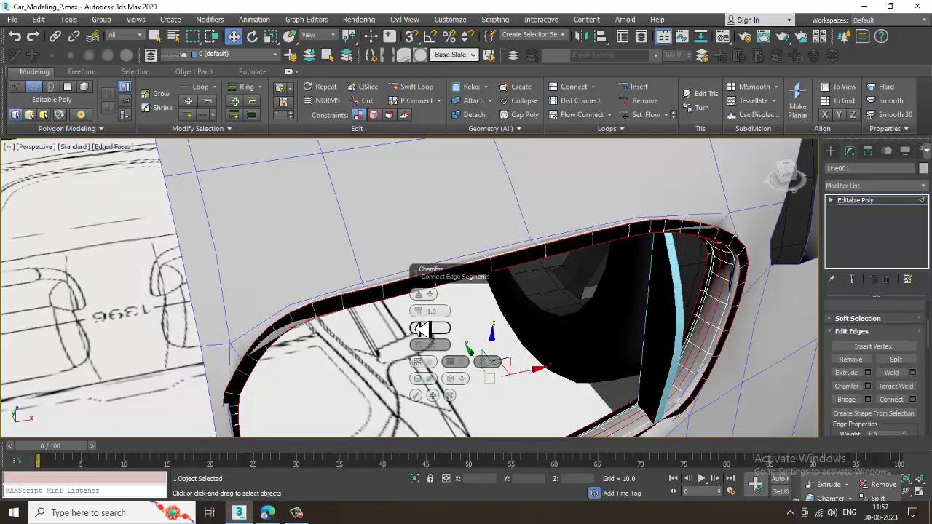
{"action": "left_click", "coordinate": [418, 330]}
{"action": "left_click_drag", "start_coordinate": [418, 314], "coordinate": [423, 326]}
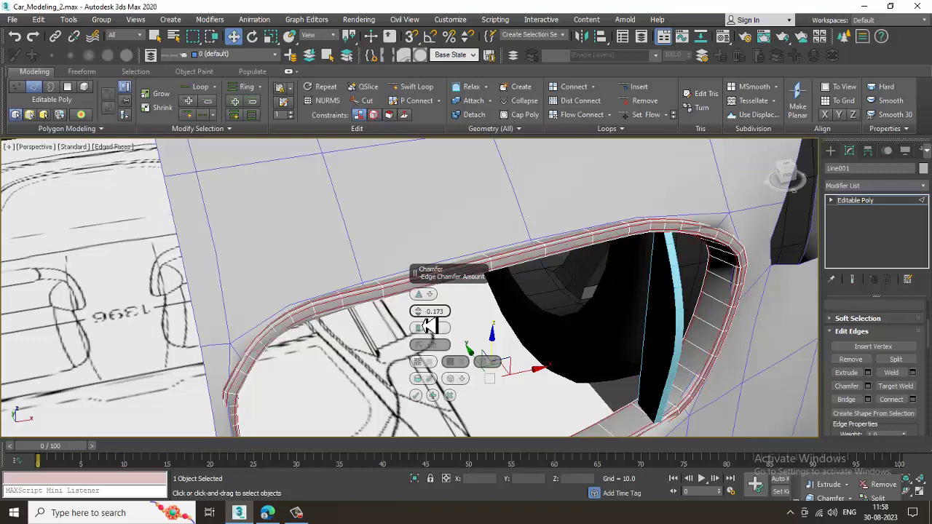
{"action": "left_click", "coordinate": [416, 396]}
{"action": "left_click", "coordinate": [859, 201]}
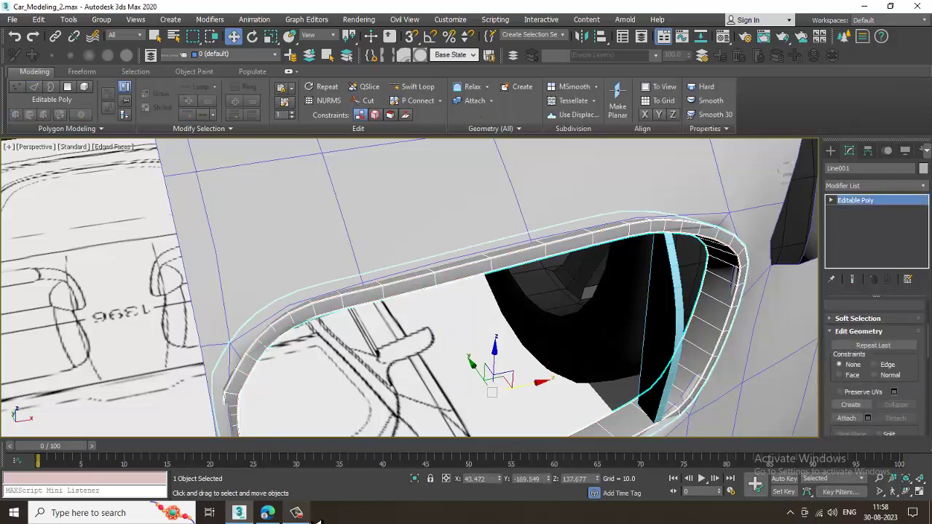
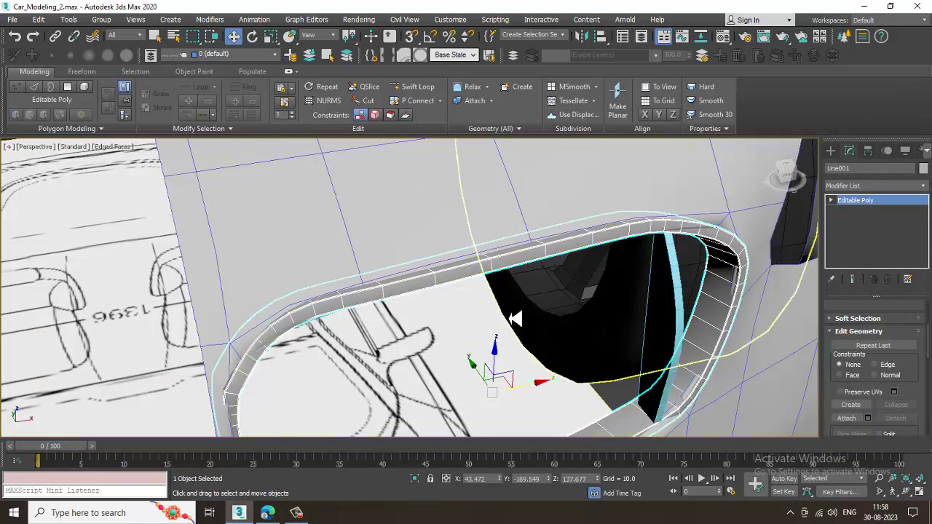
{"action": "scroll", "coordinate": [516, 318], "scroll_direction": "down", "scroll_amount": 6}
{"action": "middle_click_drag", "start_coordinate": [516, 318], "coordinate": [500, 340], "text": "alt"}
{"action": "scroll", "coordinate": [466, 326], "scroll_direction": "up", "scroll_amount": 4}
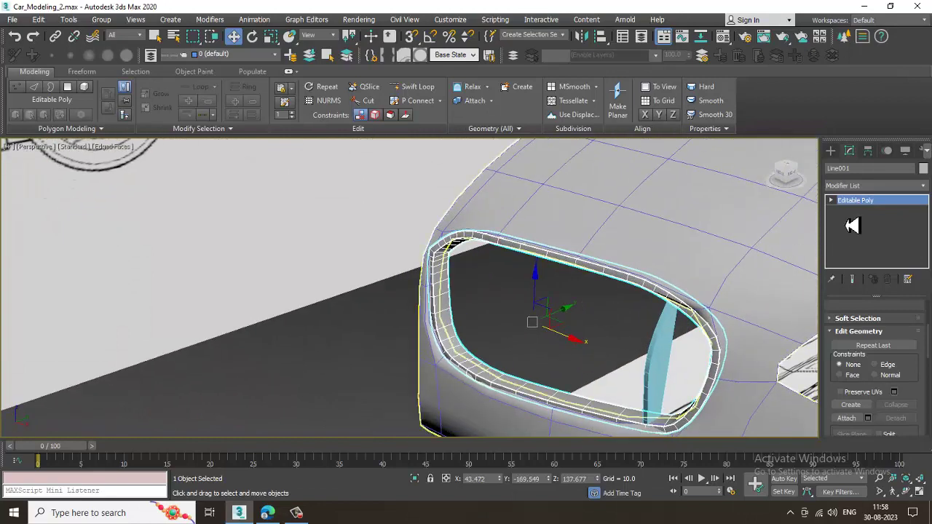
{"action": "left_click", "coordinate": [908, 205]}
{"action": "middle_click_drag", "start_coordinate": [750, 287], "coordinate": [552, 296], "text": "alt"}
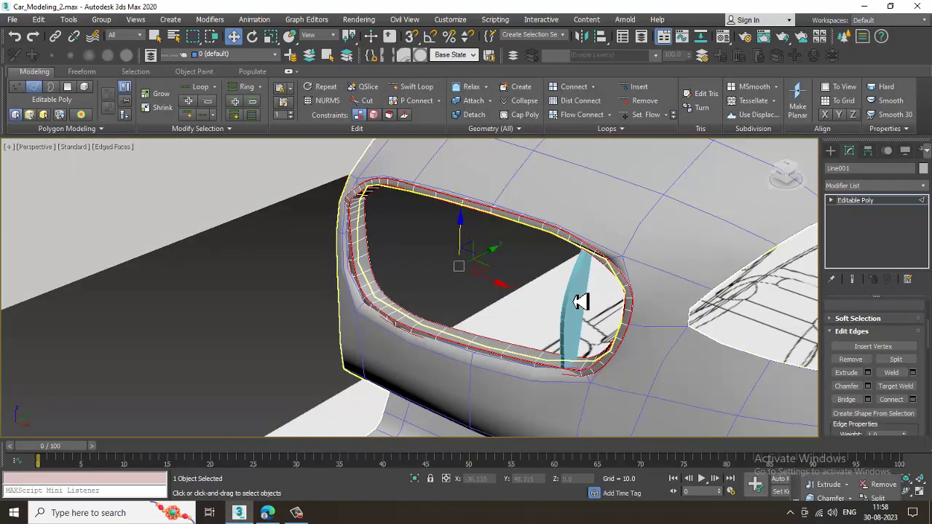
{"action": "left_click", "coordinate": [880, 203]}
Step: Convert the extruded slat to an Editable Poly and isolate it in the viewport
{"action": "left_click", "coordinate": [585, 298]}
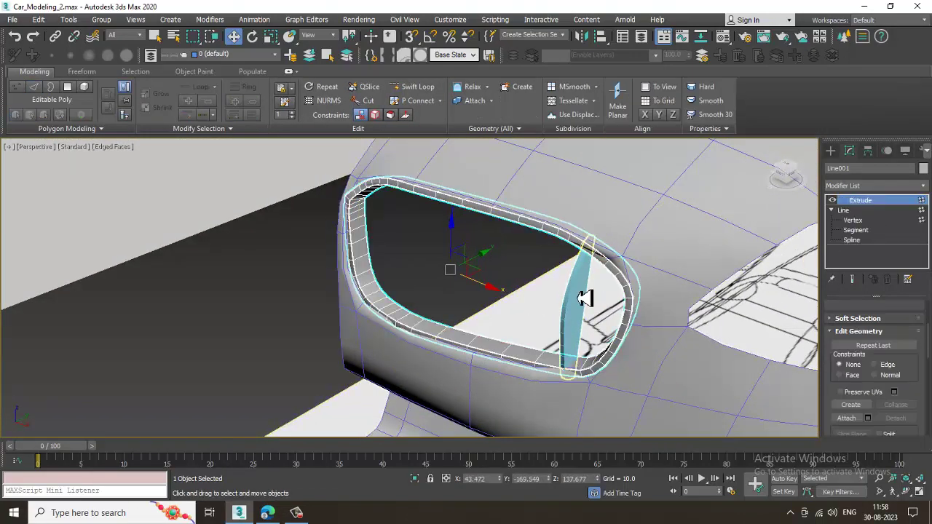
{"action": "scroll", "coordinate": [610, 318], "scroll_direction": "up", "scroll_amount": 5}
{"action": "scroll", "coordinate": [609, 321], "scroll_direction": "down", "scroll_amount": 3}
{"action": "middle_click_drag", "start_coordinate": [609, 321], "coordinate": [546, 301], "text": "alt"}
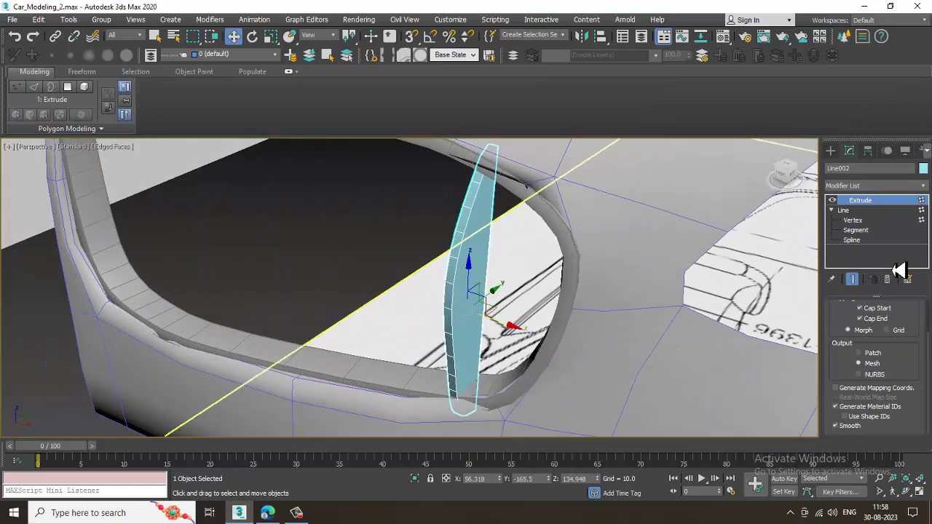
{"action": "right_click", "coordinate": [475, 240]}
{"action": "mouse_move", "coordinate": [520, 343]}
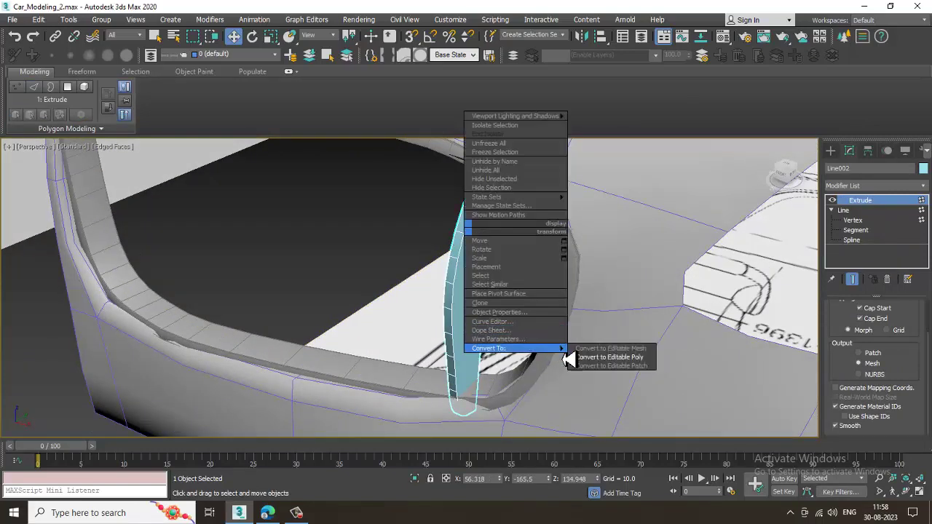
{"action": "left_click", "coordinate": [612, 357]}
{"action": "middle_click_drag", "start_coordinate": [523, 314], "coordinate": [529, 316], "text": "alt"}
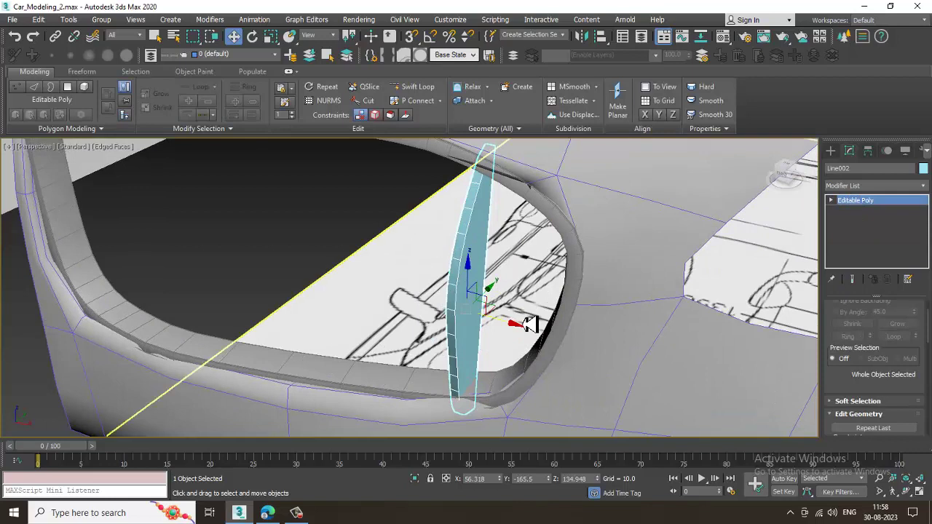
{"action": "key", "text": "alt+q"}
{"action": "middle_click_drag", "start_coordinate": [447, 294], "coordinate": [429, 301], "text": "alt"}
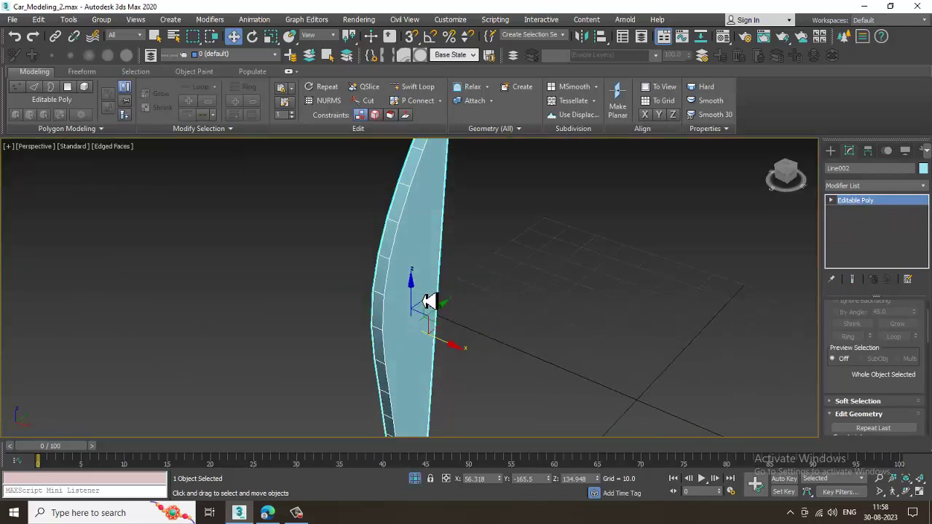
Step: Select the outline edges along the upper half of the slat's curved front on one side face at Edge level
{"action": "key", "text": "2"}
{"action": "left_click", "coordinate": [421, 187]}
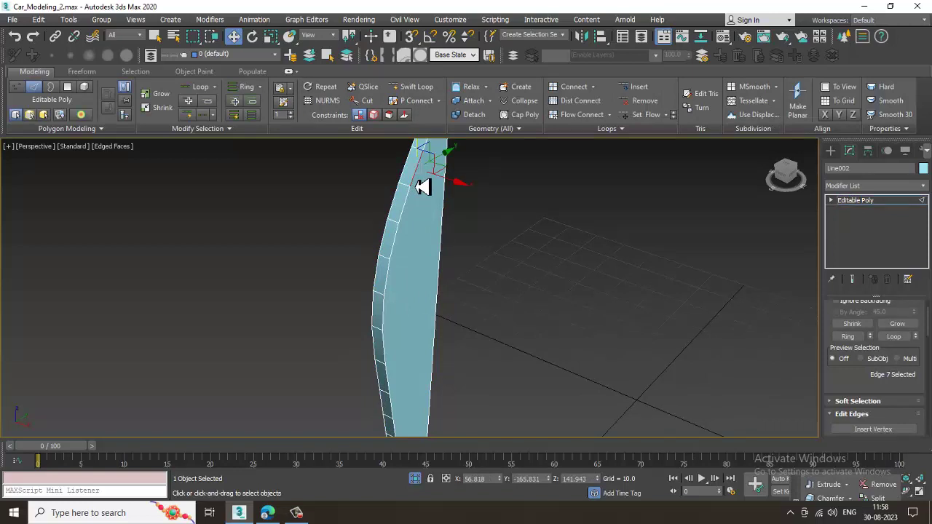
{"action": "left_click", "coordinate": [308, 516]}
{"action": "left_click", "coordinate": [307, 516]}
{"action": "middle_click_drag", "start_coordinate": [463, 249], "coordinate": [436, 206], "text": "alt"}
{"action": "left_click", "coordinate": [424, 184], "text": "ctrl"}
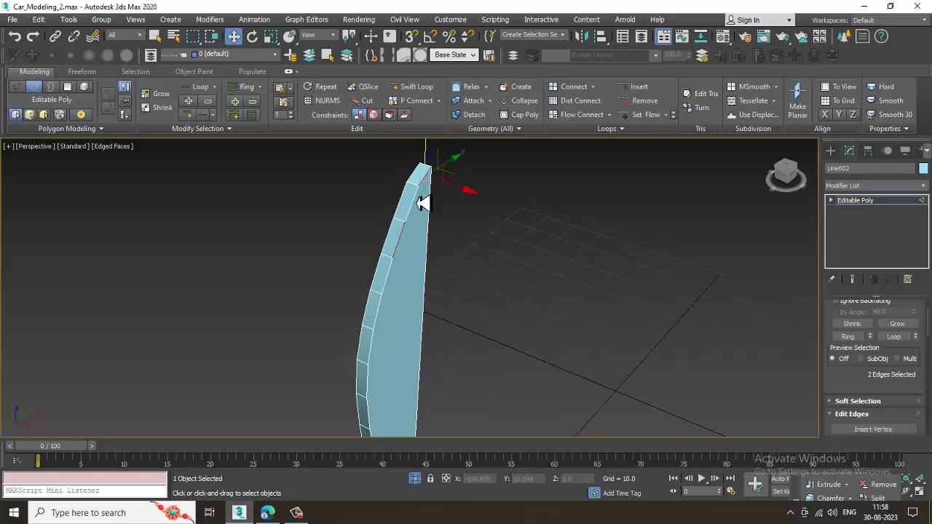
{"action": "left_click", "coordinate": [414, 201], "text": "ctrl"}
{"action": "left_click", "coordinate": [387, 281], "text": "ctrl"}
{"action": "middle_click_drag", "start_coordinate": [393, 282], "coordinate": [478, 277], "text": "alt"}
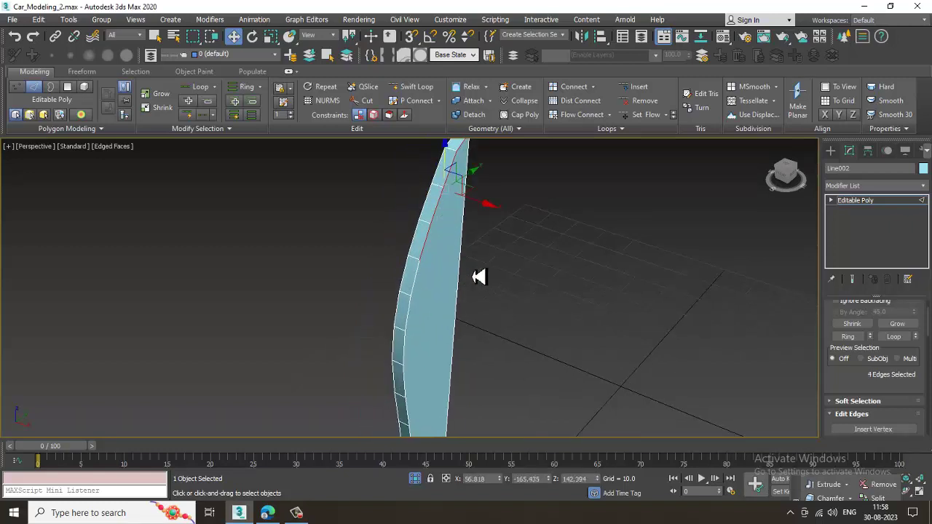
{"action": "left_click", "coordinate": [418, 281], "text": "ctrl"}
{"action": "left_click", "coordinate": [410, 326], "text": "ctrl"}
Step: Add the outline edges along the lower half of the same curved front to the selection
{"action": "middle_click_drag", "start_coordinate": [481, 373], "coordinate": [486, 317]}
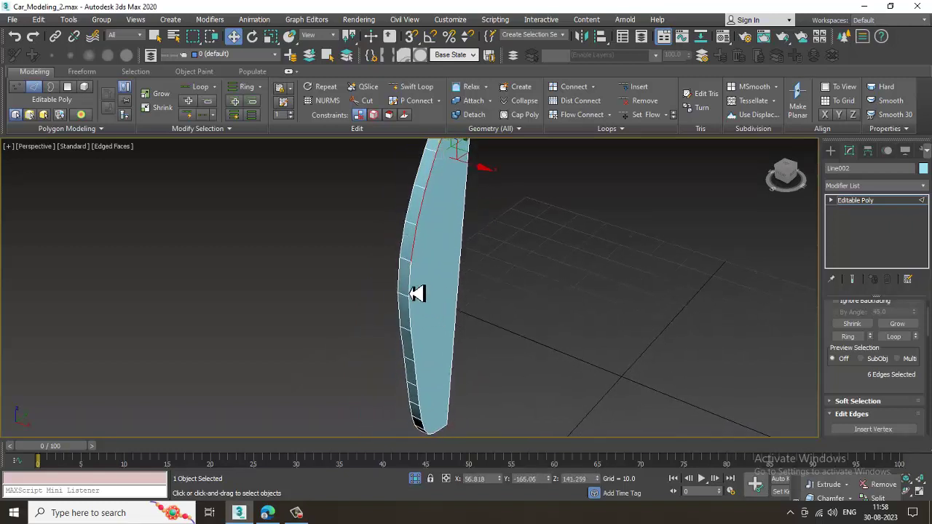
{"action": "left_click", "coordinate": [418, 328], "text": "ctrl"}
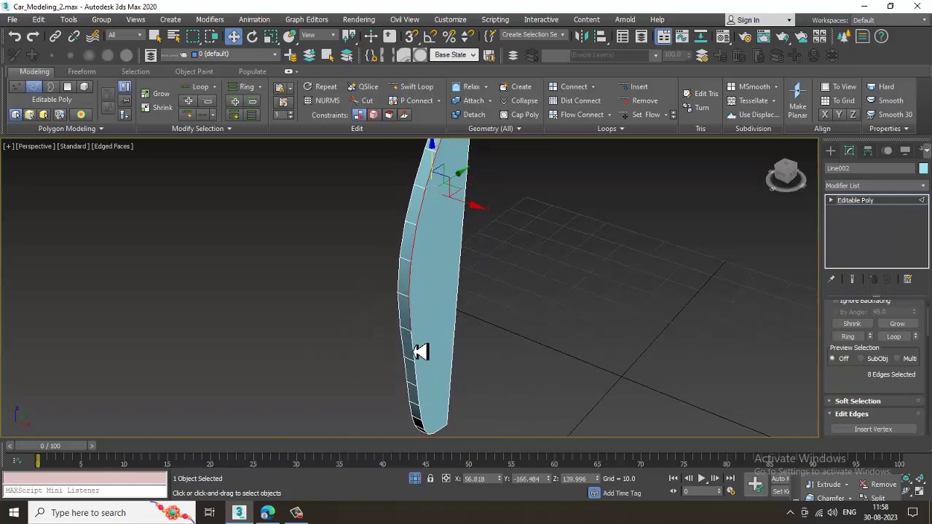
{"action": "left_click", "coordinate": [413, 352], "text": "ctrl"}
{"action": "left_click", "coordinate": [419, 379], "text": "ctrl"}
{"action": "middle_click_drag", "start_coordinate": [450, 380], "coordinate": [451, 352]}
{"action": "scroll", "coordinate": [452, 352], "scroll_direction": "up", "scroll_amount": 2}
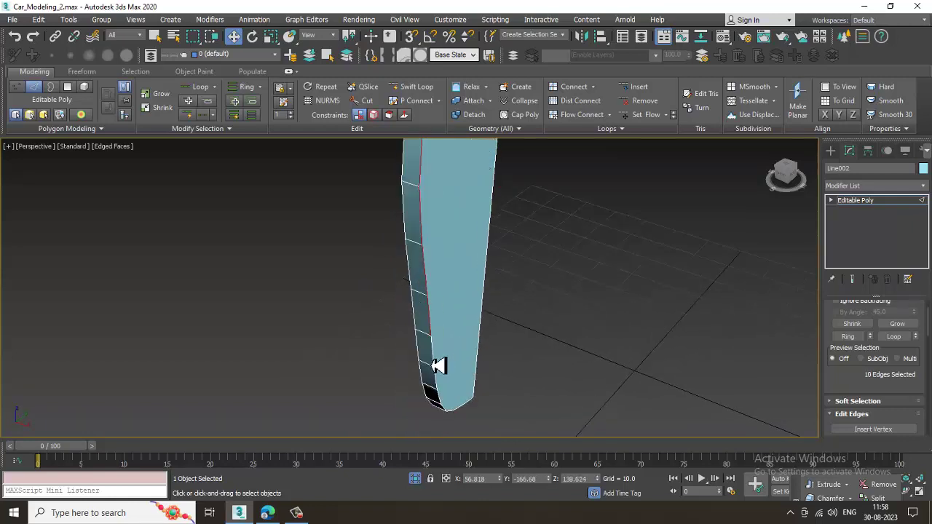
{"action": "left_click", "coordinate": [438, 385], "text": "ctrl"}
{"action": "middle_click_drag", "start_coordinate": [460, 397], "coordinate": [465, 385], "text": "alt"}
{"action": "middle_click_drag", "start_coordinate": [465, 384], "coordinate": [464, 287]}
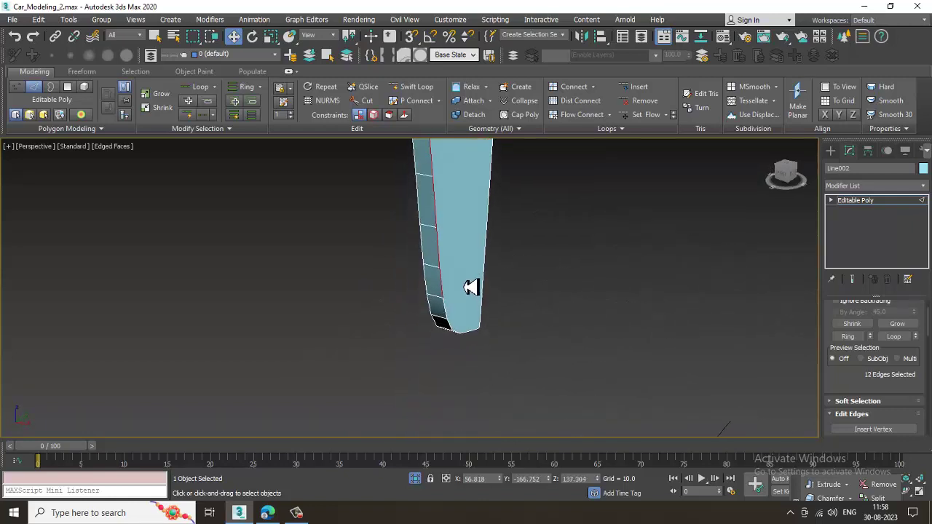
Step: Extend the edge selection around the slat's rounded lower end on the same side face, up to the rear corner
{"action": "middle_click_drag", "start_coordinate": [486, 359], "coordinate": [488, 327], "text": "alt"}
{"action": "scroll", "coordinate": [487, 327], "scroll_direction": "up", "scroll_amount": 3}
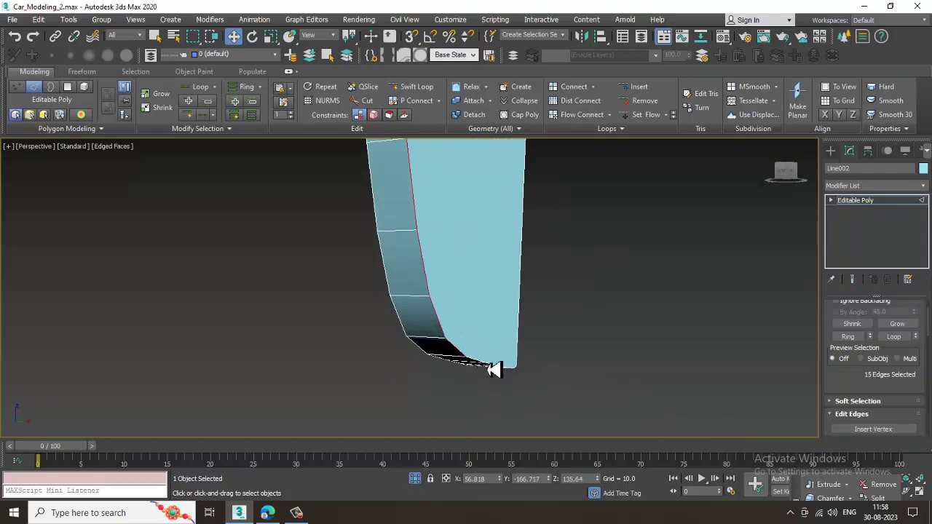
{"action": "middle_click_drag", "start_coordinate": [486, 371], "coordinate": [557, 379], "text": "alt"}
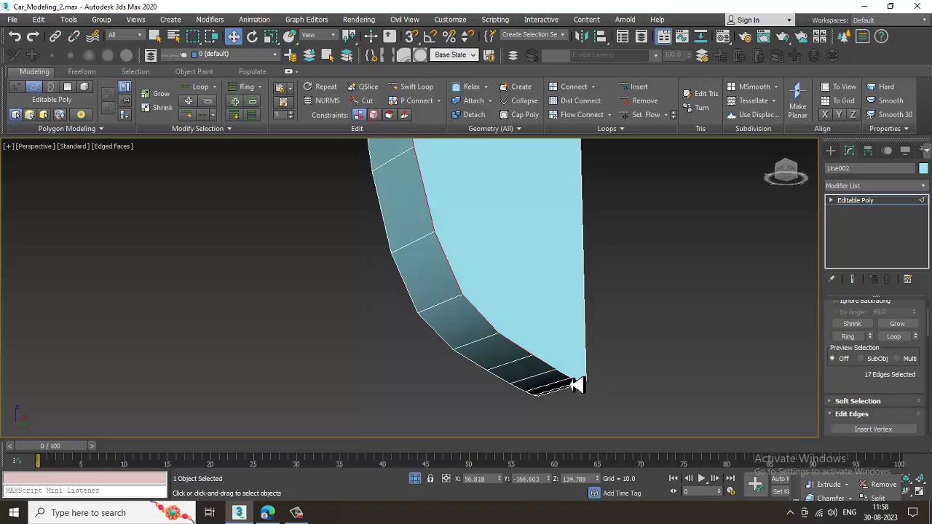
{"action": "middle_click_drag", "start_coordinate": [639, 376], "coordinate": [568, 373], "text": "alt"}
{"action": "middle_click_drag", "start_coordinate": [580, 274], "coordinate": [576, 318], "text": "alt"}
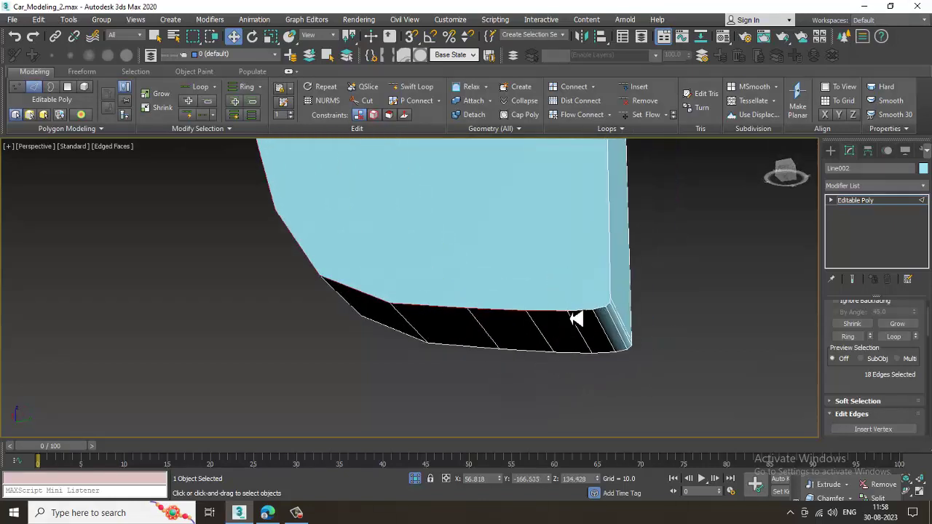
{"action": "scroll", "coordinate": [585, 320], "scroll_direction": "up", "scroll_amount": 3}
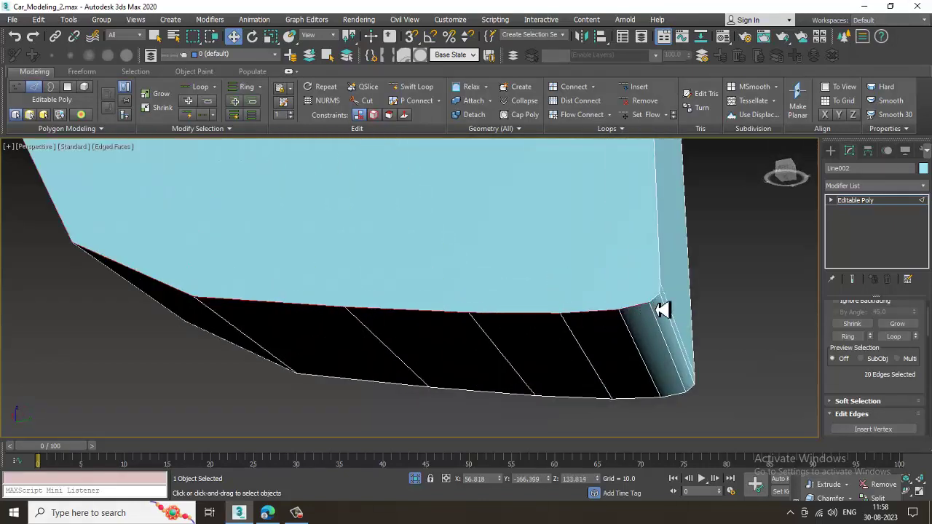
{"action": "middle_click_drag", "start_coordinate": [685, 308], "coordinate": [649, 307], "text": "alt"}
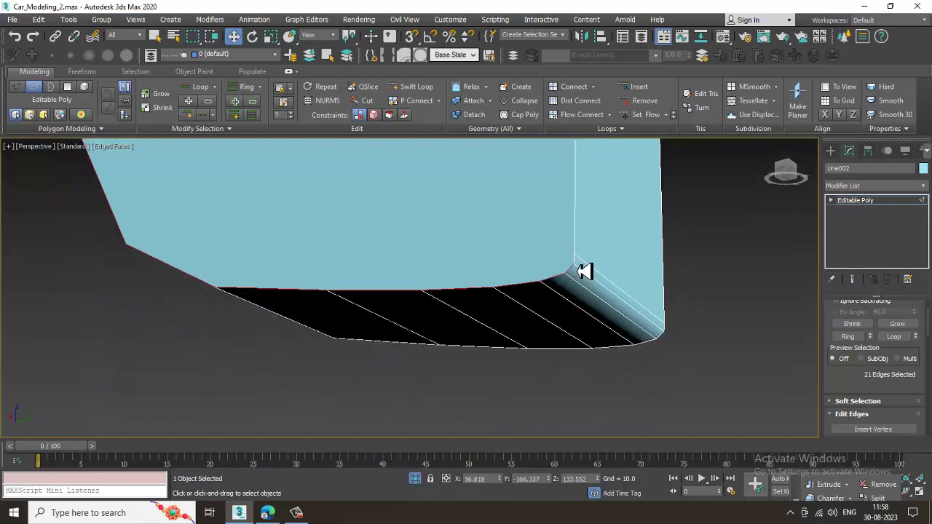
Step: Add the outline edges of the opposite side face along the slat's lower end, from the rear corner forward
{"action": "left_click", "coordinate": [665, 335], "text": "ctrl"}
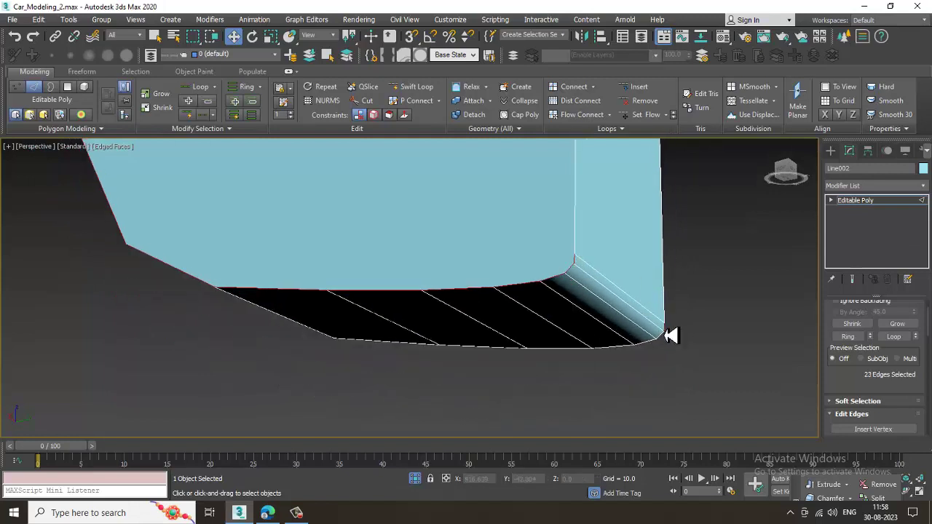
{"action": "left_click", "coordinate": [660, 341], "text": "ctrl"}
{"action": "left_click", "coordinate": [642, 344], "text": "ctrl"}
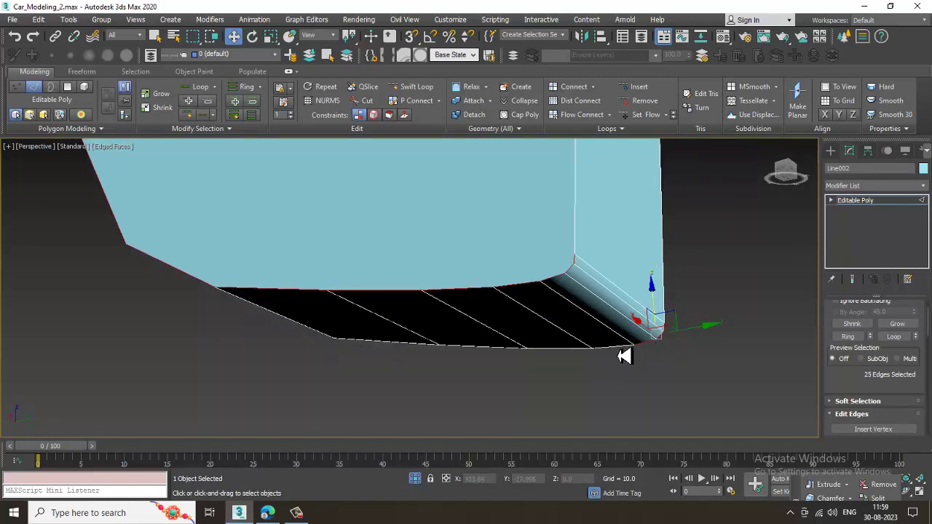
{"action": "left_click", "coordinate": [617, 347], "text": "ctrl"}
{"action": "left_click", "coordinate": [572, 350], "text": "ctrl"}
{"action": "left_click", "coordinate": [498, 349], "text": "ctrl"}
{"action": "left_click", "coordinate": [386, 347], "text": "ctrl"}
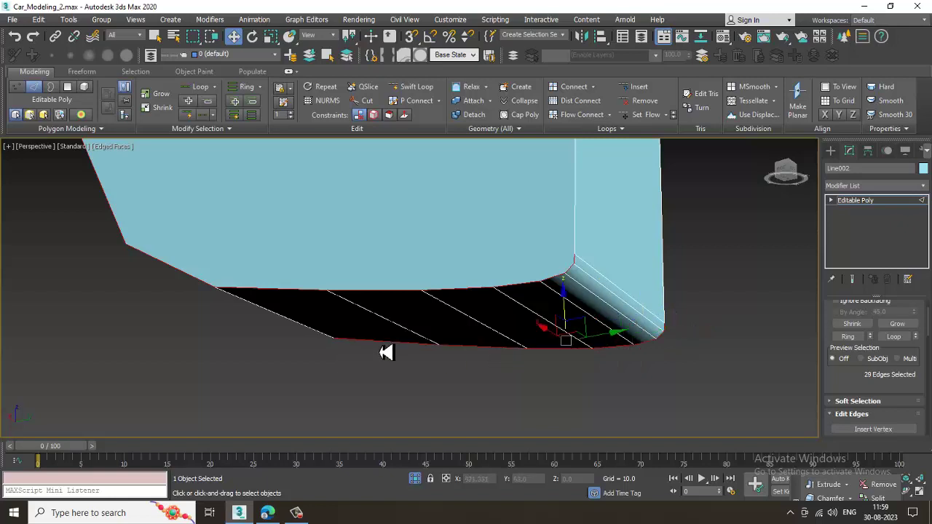
Step: Add the outline edges along the lower half of the curved front on the opposite side face to the selection
{"action": "middle_click_drag", "start_coordinate": [385, 344], "coordinate": [492, 330], "text": "alt"}
{"action": "middle_click_drag", "start_coordinate": [351, 277], "coordinate": [367, 311]}
{"action": "left_click", "coordinate": [323, 370], "text": "ctrl"}
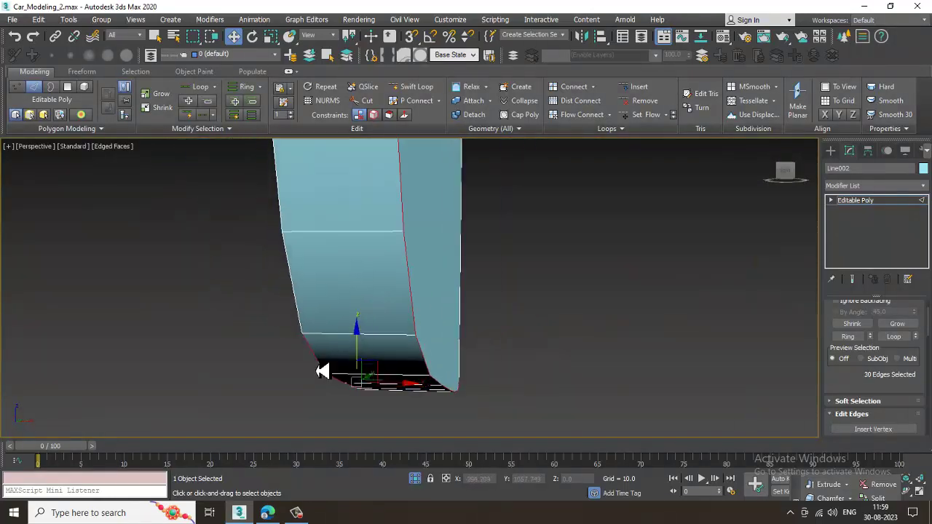
{"action": "left_click", "coordinate": [301, 300], "text": "ctrl"}
{"action": "left_click", "coordinate": [280, 193], "text": "ctrl"}
{"action": "scroll", "coordinate": [297, 193], "scroll_direction": "down", "scroll_amount": 4}
{"action": "middle_click_drag", "start_coordinate": [315, 195], "coordinate": [361, 398]}
{"action": "left_click", "coordinate": [327, 318], "text": "ctrl"}
{"action": "left_click", "coordinate": [320, 216], "text": "ctrl"}
{"action": "scroll", "coordinate": [335, 216], "scroll_direction": "down", "scroll_amount": 4}
{"action": "middle_click_drag", "start_coordinate": [345, 251], "coordinate": [362, 343]}
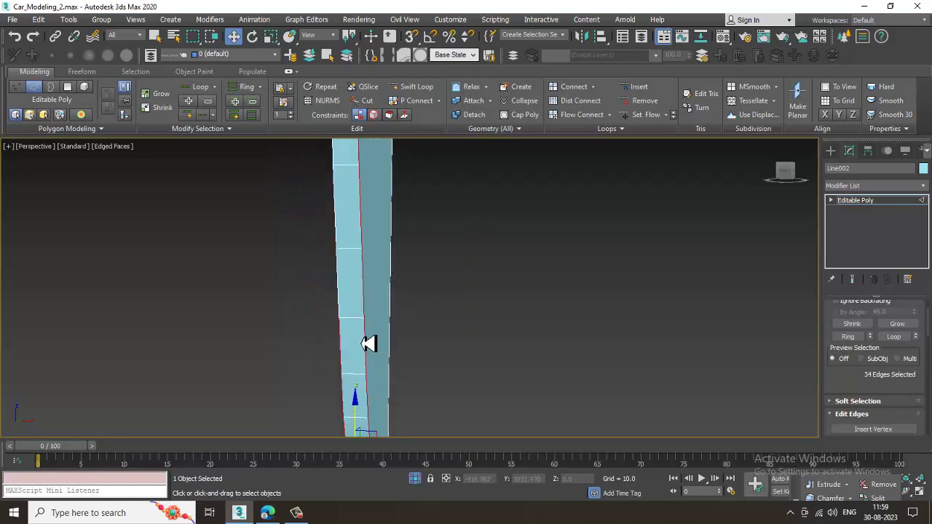
Step: Extend the edge selection along the upper half of the same curved front up to the slat's top end
{"action": "middle_click_drag", "start_coordinate": [371, 300], "coordinate": [364, 301], "text": "alt"}
{"action": "left_click", "coordinate": [330, 299], "text": "ctrl"}
{"action": "left_click", "coordinate": [322, 228], "text": "ctrl"}
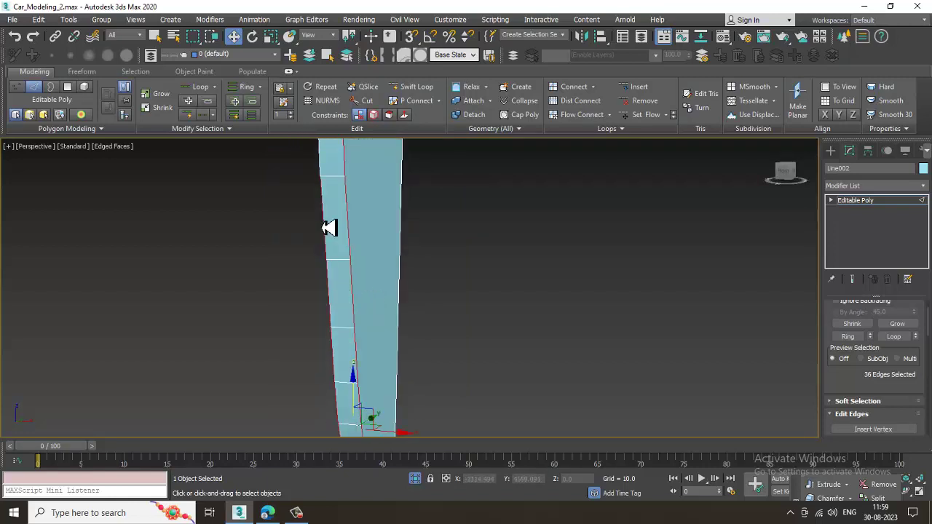
{"action": "middle_click_drag", "start_coordinate": [342, 189], "coordinate": [370, 381]}
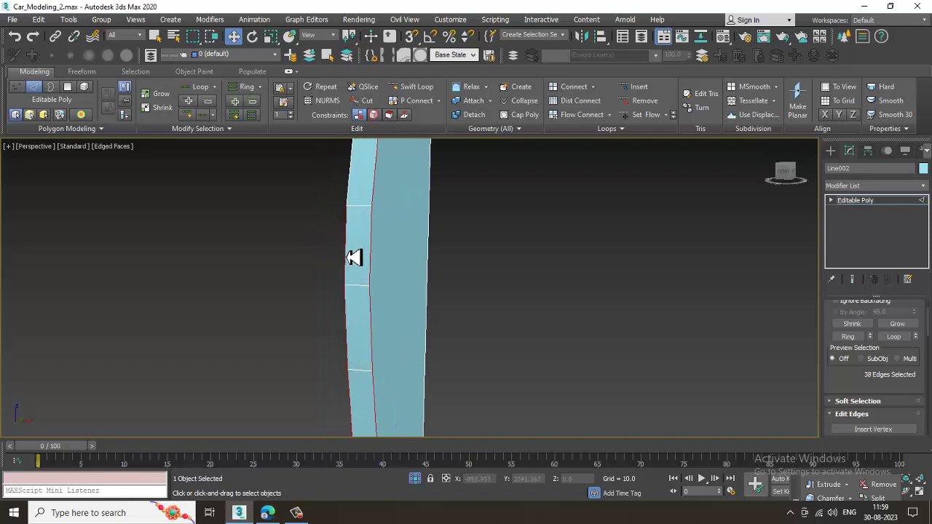
{"action": "middle_click_drag", "start_coordinate": [354, 258], "coordinate": [379, 424], "text": "alt"}
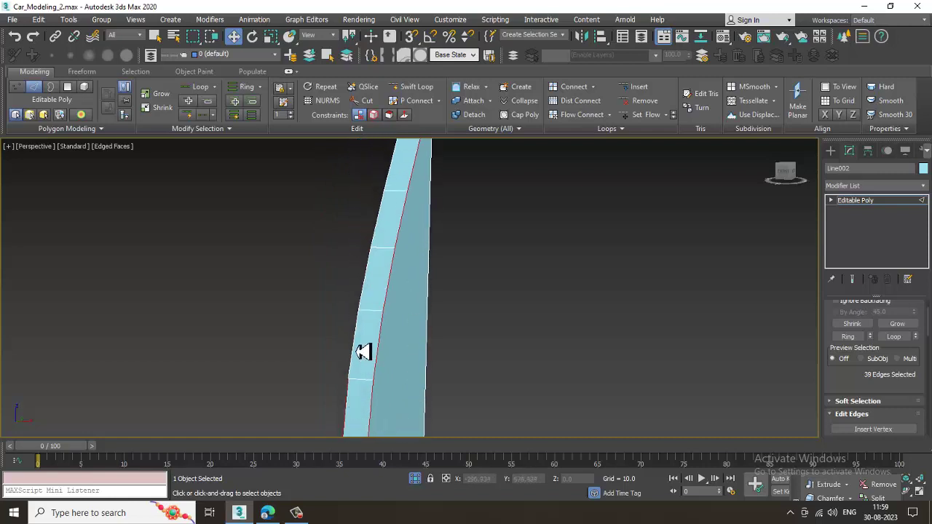
{"action": "middle_click_drag", "start_coordinate": [391, 216], "coordinate": [422, 350], "text": "alt"}
{"action": "left_click", "coordinate": [378, 329], "text": "ctrl"}
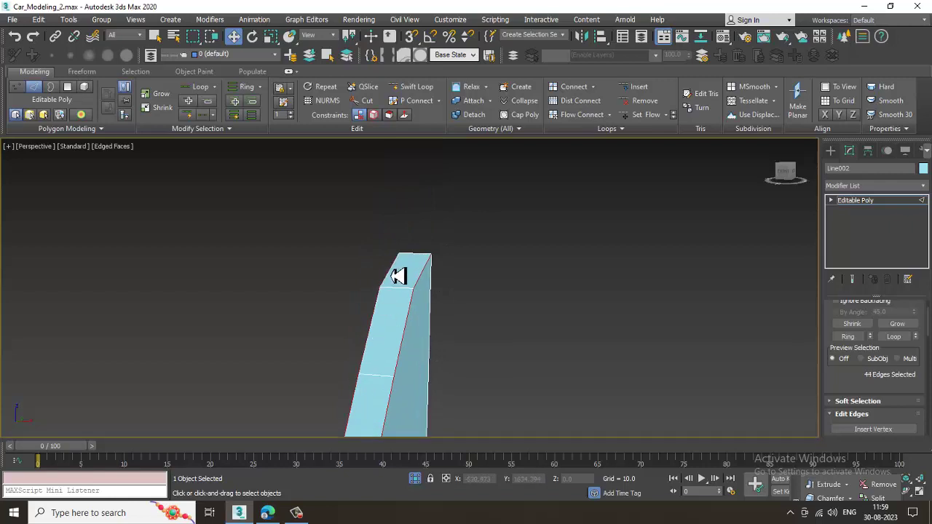
Step: Chamfer the selected slat edges by 0.173 with additional segments
{"action": "left_click_drag", "start_coordinate": [853, 383], "coordinate": [856, 281]}
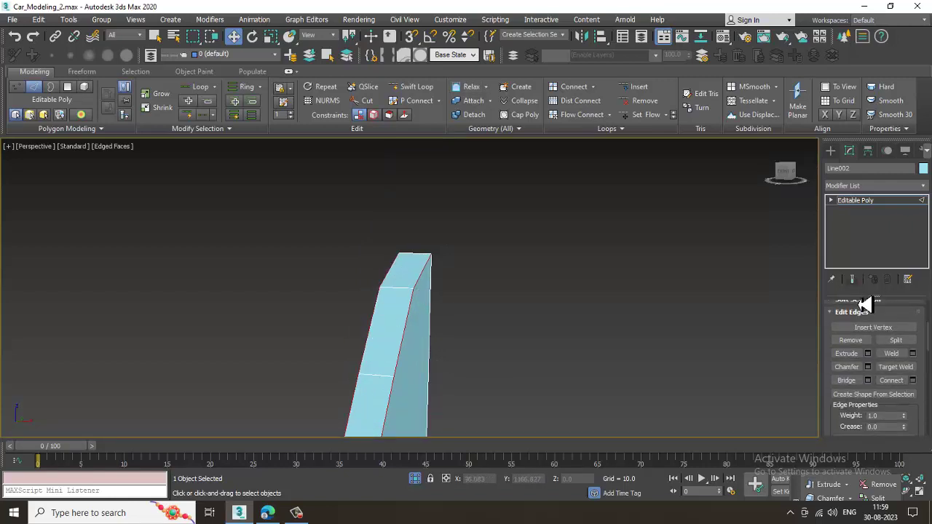
{"action": "left_click", "coordinate": [868, 368]}
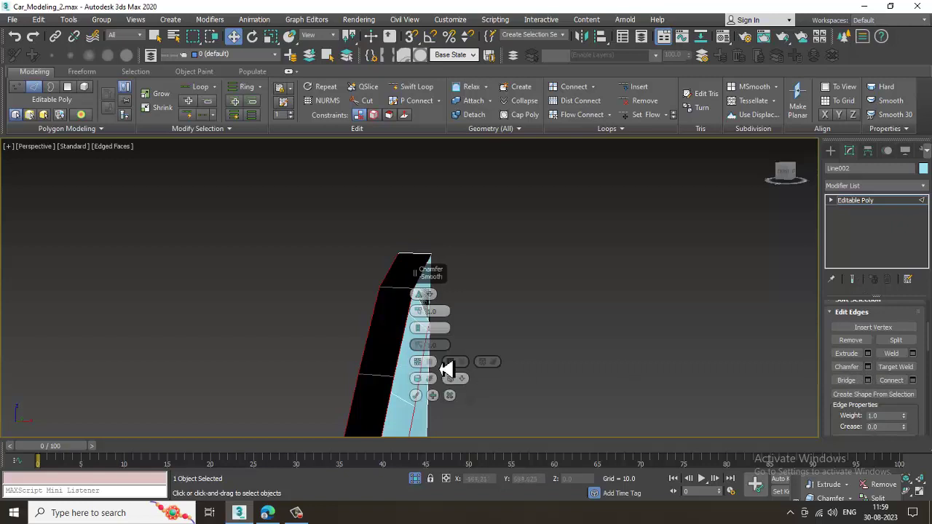
{"action": "left_click", "coordinate": [417, 328]}
{"action": "left_click", "coordinate": [417, 328]}
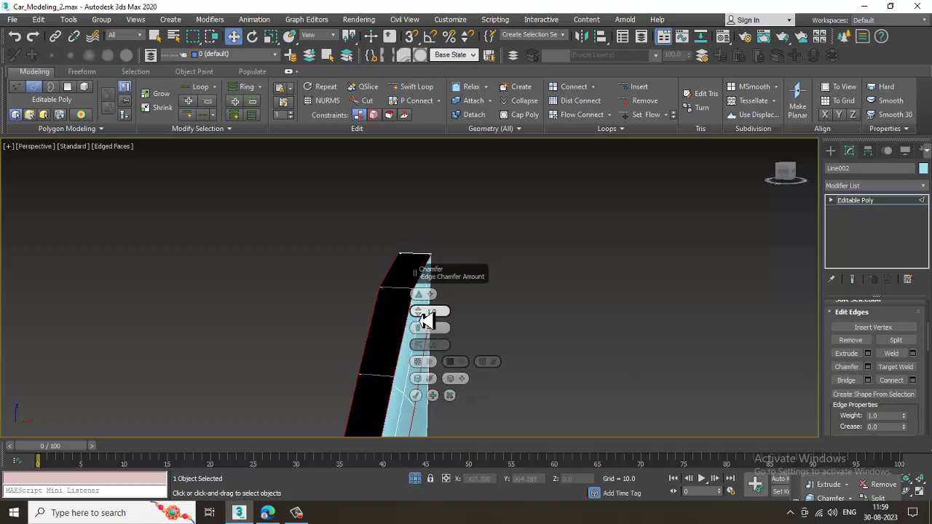
{"action": "left_click_drag", "start_coordinate": [420, 314], "coordinate": [430, 325]}
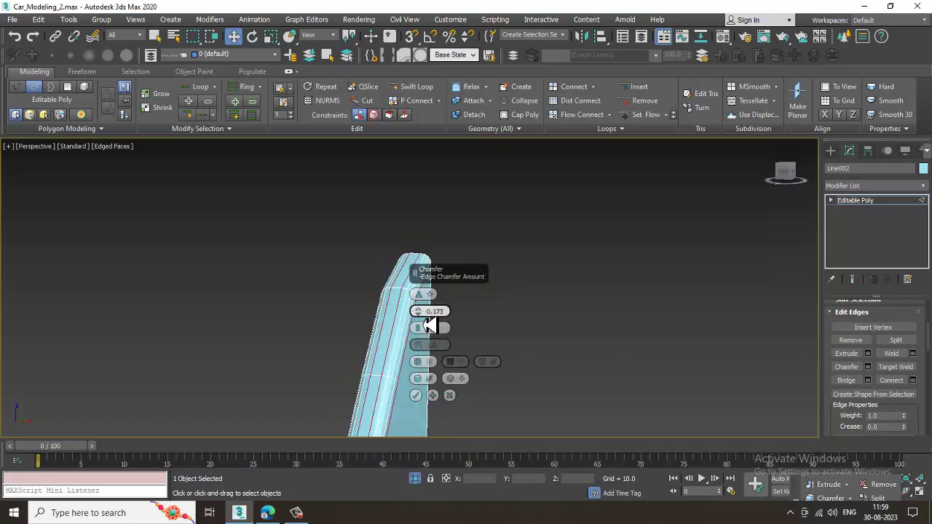
{"action": "left_click", "coordinate": [416, 397]}
Step: End the slat's isolation to bring back the whole car, and bring up a full-size Front view of the grille
{"action": "scroll", "coordinate": [551, 329], "scroll_direction": "down", "scroll_amount": 3}
{"action": "middle_click_drag", "start_coordinate": [552, 329], "coordinate": [510, 268]}
{"action": "right_click", "coordinate": [571, 252]}
{"action": "left_click", "coordinate": [605, 153]}
{"action": "scroll", "coordinate": [549, 227], "scroll_direction": "down", "scroll_amount": 5}
{"action": "scroll", "coordinate": [540, 234], "scroll_direction": "up", "scroll_amount": 5}
{"action": "scroll", "coordinate": [539, 246], "scroll_direction": "down", "scroll_amount": 3}
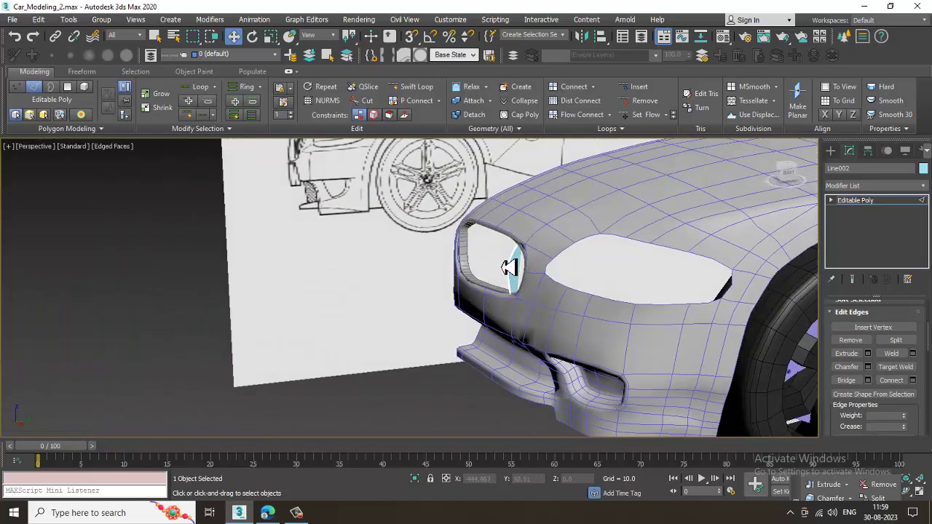
{"action": "middle_click_drag", "start_coordinate": [574, 333], "coordinate": [571, 286], "text": "alt"}
{"action": "key", "text": "alt+w"}
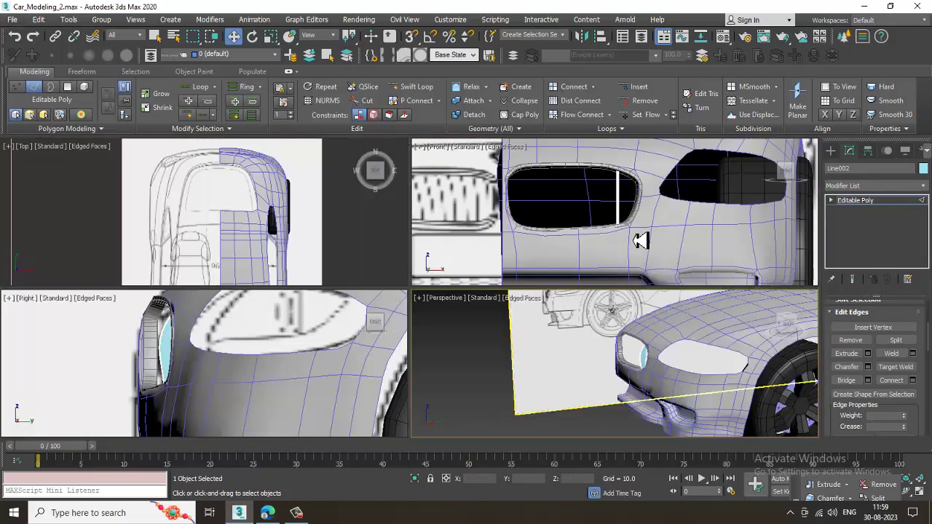
{"action": "middle_click_drag", "start_coordinate": [642, 241], "coordinate": [609, 252]}
{"action": "key", "text": "alt+w"}
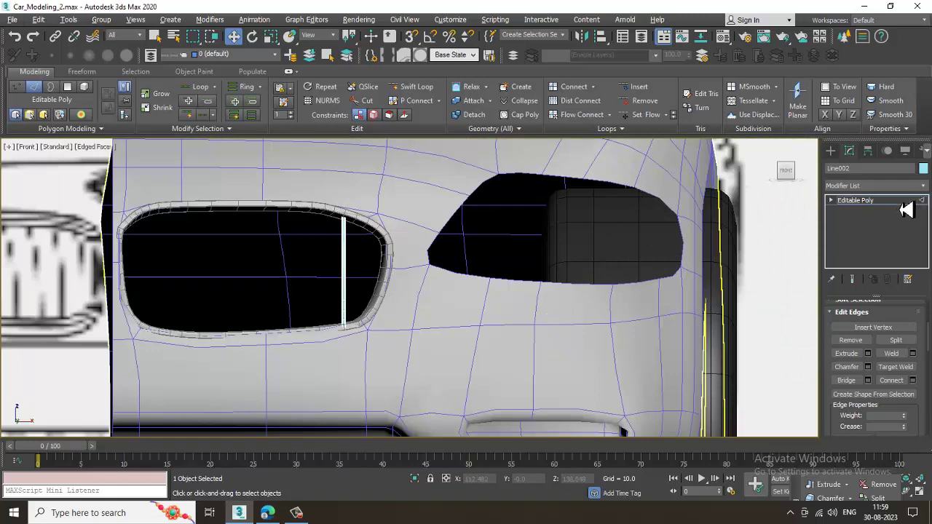
Step: Leave Edge level on the slat and switch the car body to see-through display
{"action": "left_click", "coordinate": [902, 204]}
{"action": "left_click", "coordinate": [506, 357]}
{"action": "key", "text": "alt+x"}
{"action": "middle_click_drag", "start_coordinate": [430, 324], "coordinate": [482, 338]}
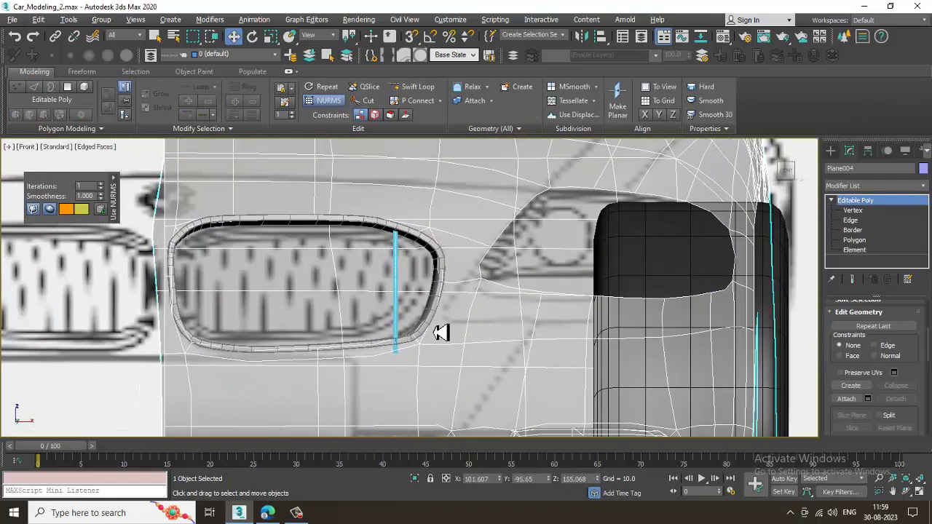
Step: Shift the slat slightly toward the car's centre and clone it as one independent copy at about X 51.3
{"action": "left_click", "coordinate": [396, 300]}
{"action": "middle_click_drag", "start_coordinate": [419, 307], "coordinate": [407, 305]}
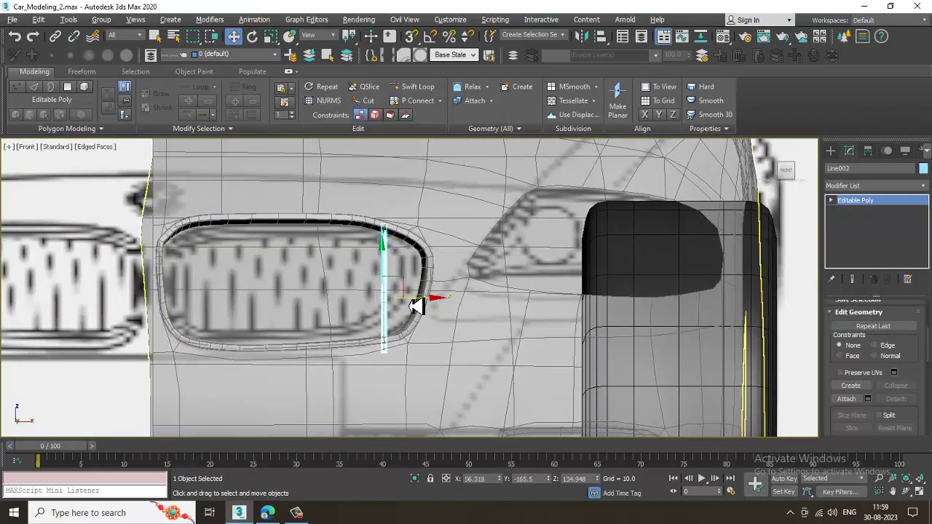
{"action": "left_click_drag", "start_coordinate": [420, 306], "coordinate": [383, 309]}
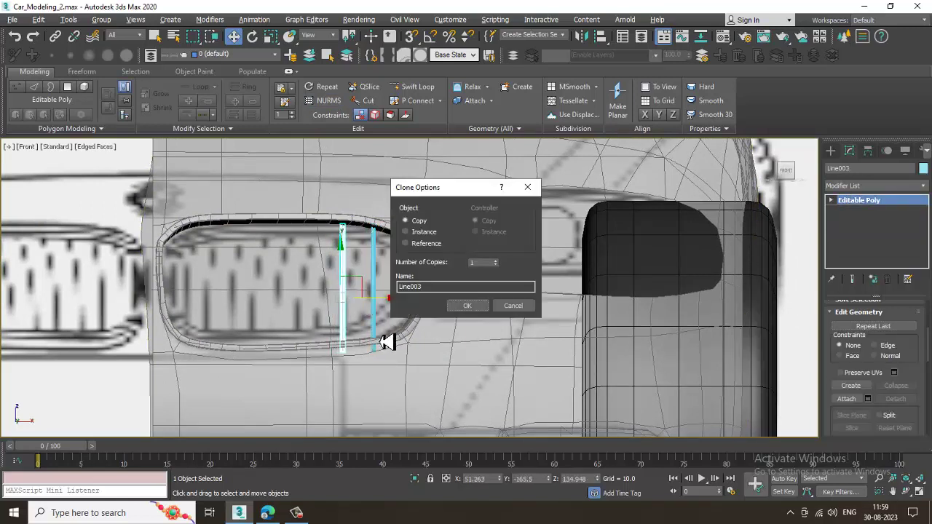
{"action": "left_click", "coordinate": [469, 312]}
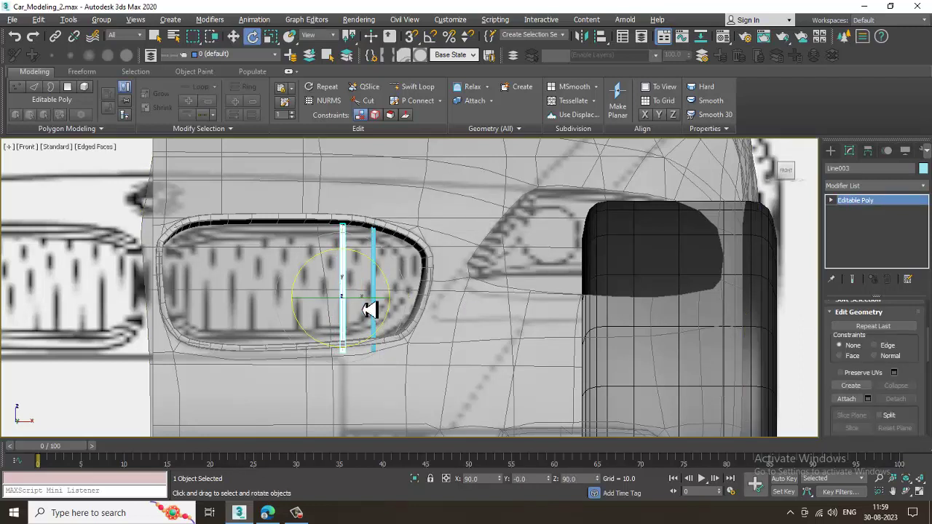
Step: Rotate the copied slat slightly, undoing the first attempt
{"action": "key", "text": "e"}
{"action": "left_click_drag", "start_coordinate": [365, 309], "coordinate": [366, 309]}
{"action": "key", "text": "ctrl+z"}
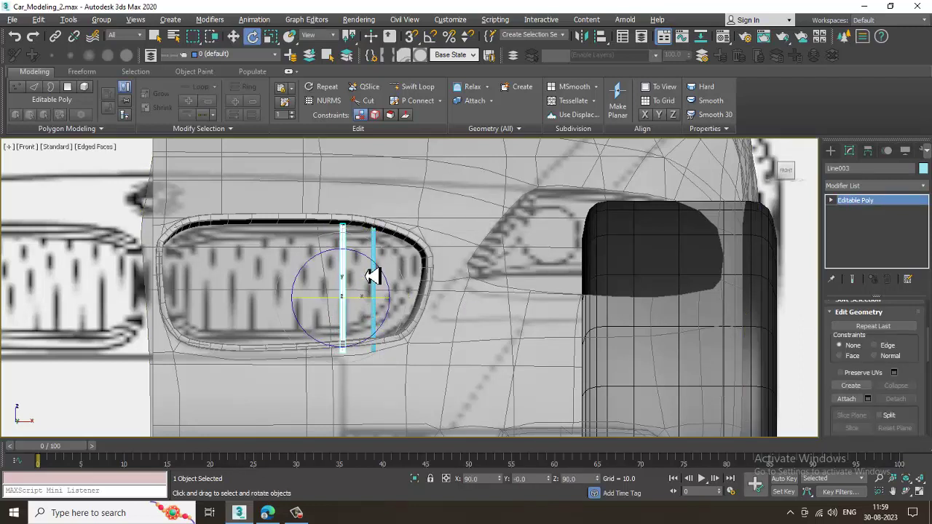
{"action": "left_click_drag", "start_coordinate": [376, 270], "coordinate": [379, 271]}
{"action": "key", "text": "w"}
{"action": "key", "text": "alt+w"}
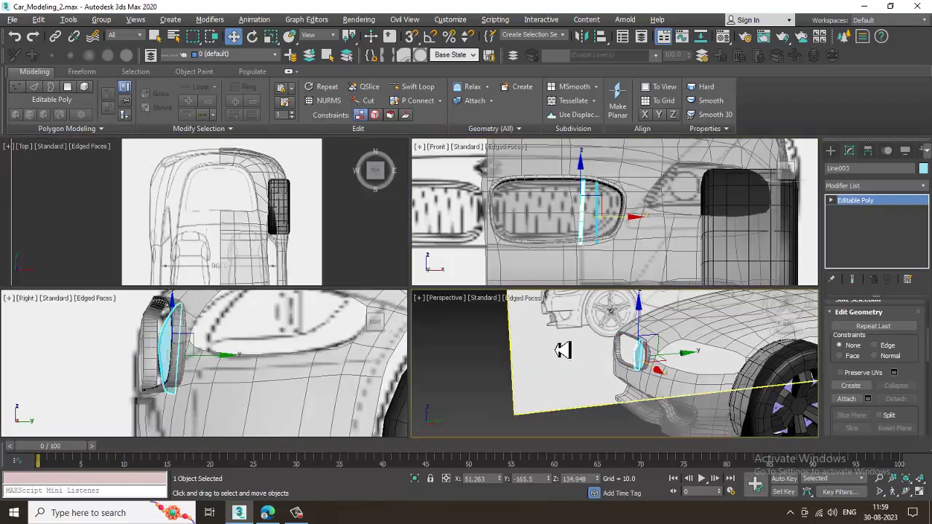
Step: Move the copied slat to about X 52.1, Y -166.0 to fit it inside the grille frame
{"action": "middle_click_drag", "start_coordinate": [562, 350], "coordinate": [572, 339], "text": "alt"}
{"action": "scroll", "coordinate": [578, 348], "scroll_direction": "up", "scroll_amount": 3}
{"action": "key", "text": "alt+w"}
{"action": "middle_click_drag", "start_coordinate": [465, 293], "coordinate": [484, 274], "text": "alt"}
{"action": "left_click_drag", "start_coordinate": [366, 291], "coordinate": [374, 291]}
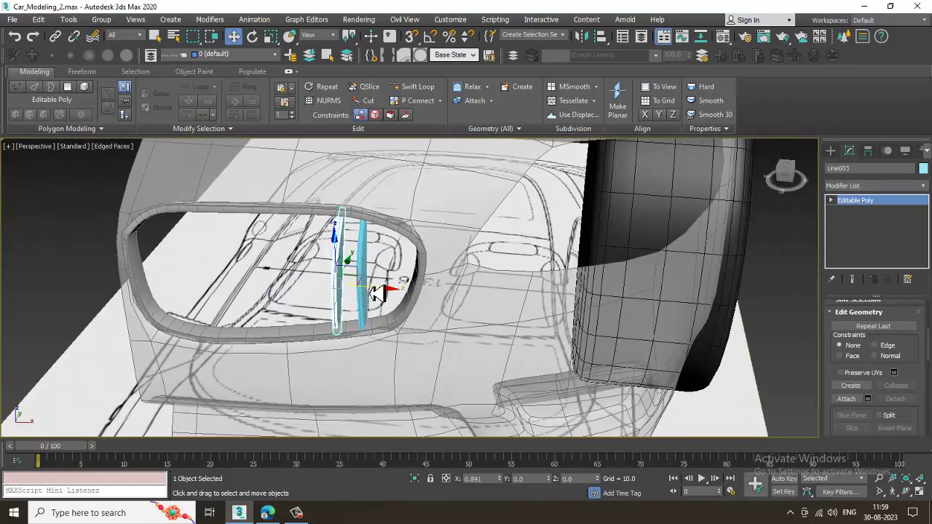
{"action": "middle_click_drag", "start_coordinate": [377, 293], "coordinate": [414, 311], "text": "alt"}
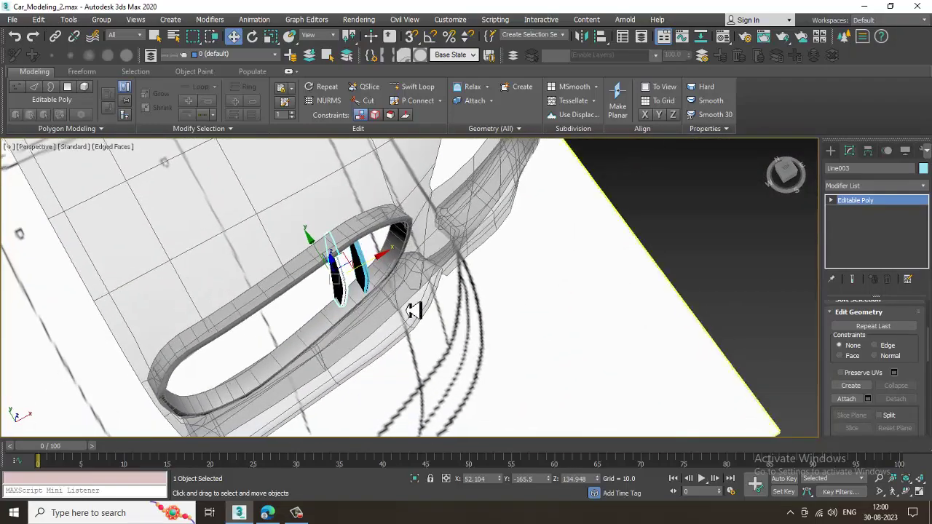
{"action": "left_click_drag", "start_coordinate": [321, 253], "coordinate": [325, 257]}
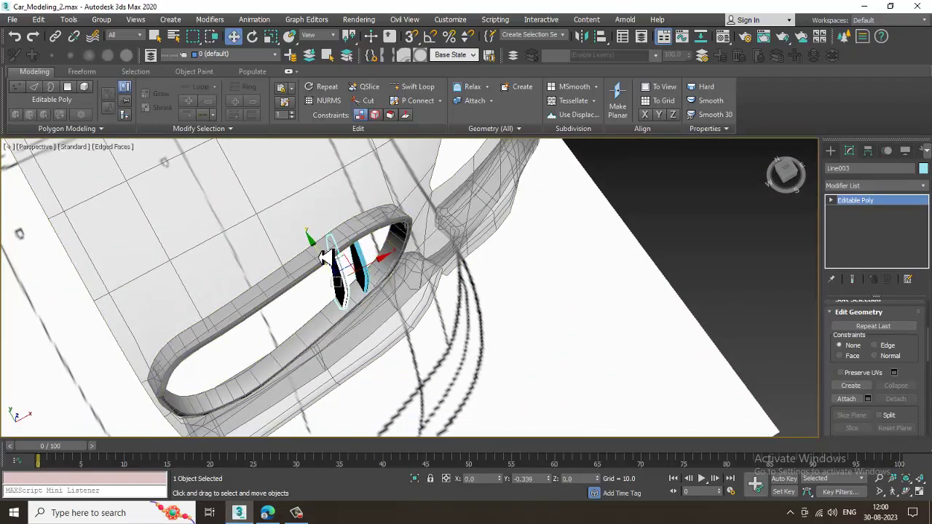
Step: Clone a third slat toward the centre in the Top view and adjust it to about X 49.1, Y -166.6, with a slight Z rotation
{"action": "middle_click_drag", "start_coordinate": [379, 286], "coordinate": [355, 306], "text": "alt"}
{"action": "key", "text": "alt+w"}
{"action": "middle_click_drag", "start_coordinate": [223, 219], "coordinate": [194, 219]}
{"action": "key", "text": "alt+w"}
{"action": "key", "text": "z"}
{"action": "scroll", "coordinate": [370, 321], "scroll_direction": "down", "scroll_amount": 5}
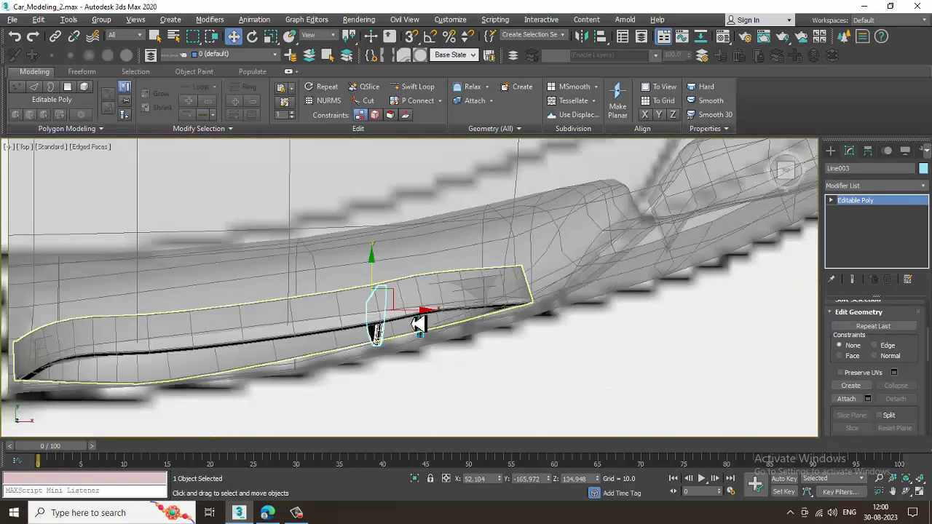
{"action": "mouse_move", "coordinate": [422, 318]}
{"action": "left_mouse_down", "text": "shift"}
{"action": "mouse_move", "coordinate": [357, 327]}
{"action": "mouse_move", "coordinate": [367, 327]}
{"action": "mouse_move", "coordinate": [332, 346]}
{"action": "left_mouse_up", "text": "shift"}
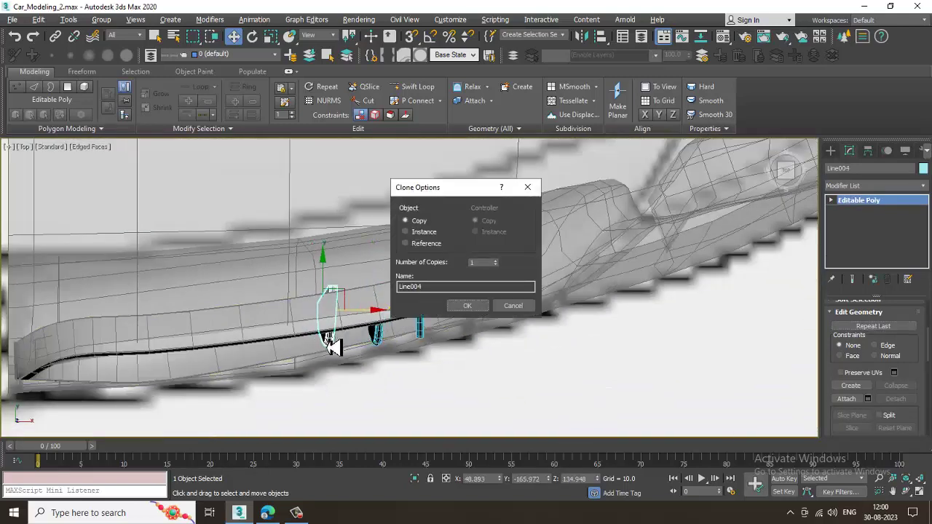
{"action": "left_click", "coordinate": [461, 311]}
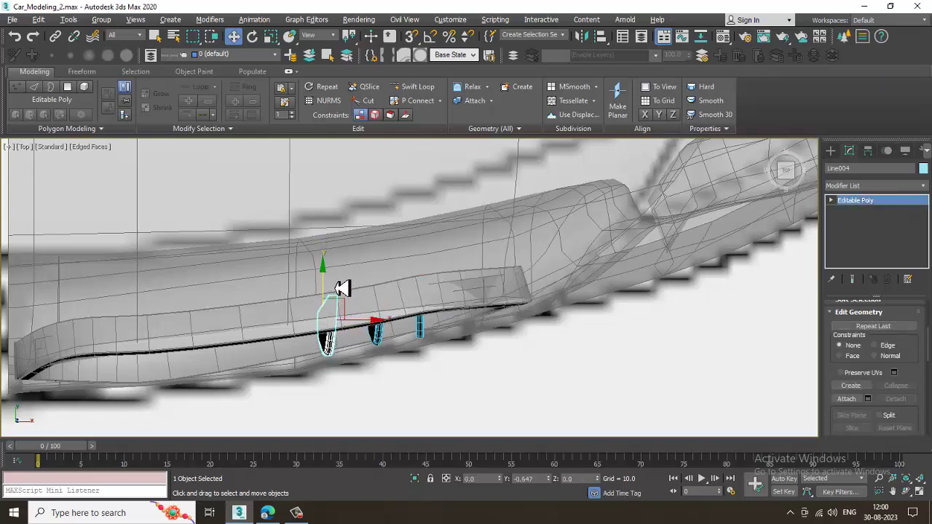
{"action": "key", "text": "e"}
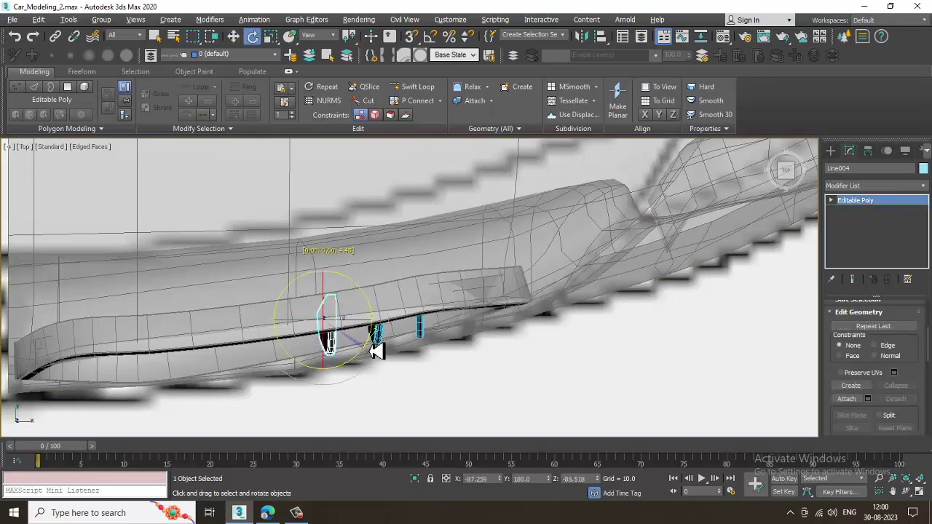
{"action": "key", "text": "w"}
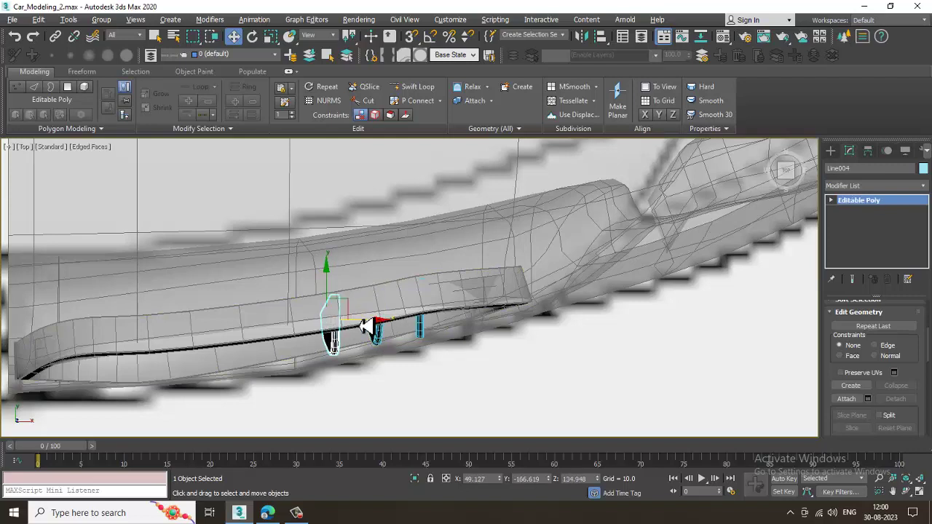
Step: Clone a fourth slat at about X 46.1 and move it forward to about Y -167.3
{"action": "left_click_drag", "start_coordinate": [367, 326], "coordinate": [320, 327], "text": "shift"}
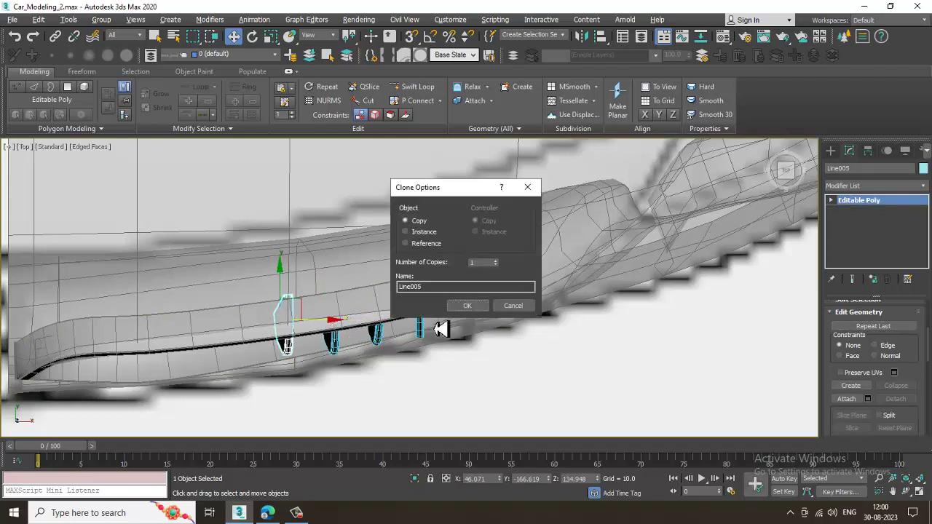
{"action": "left_click", "coordinate": [468, 305]}
{"action": "left_click_drag", "start_coordinate": [285, 279], "coordinate": [290, 289]}
Step: Clone the fourth slat four times toward the car's centre in the Perspective view, spaced about 4 units apart along X
{"action": "key", "text": "alt+w"}
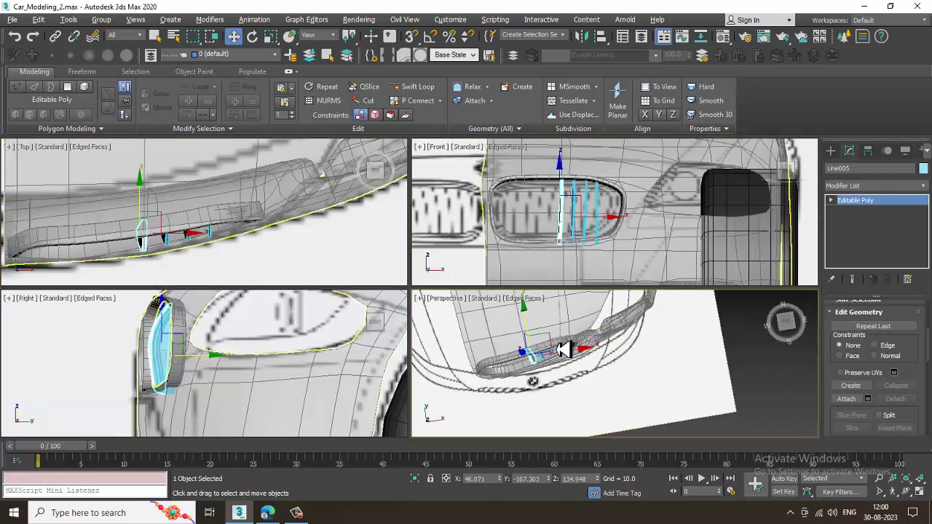
{"action": "middle_click_drag", "start_coordinate": [564, 349], "coordinate": [419, 333], "text": "alt"}
{"action": "key", "text": "alt+w"}
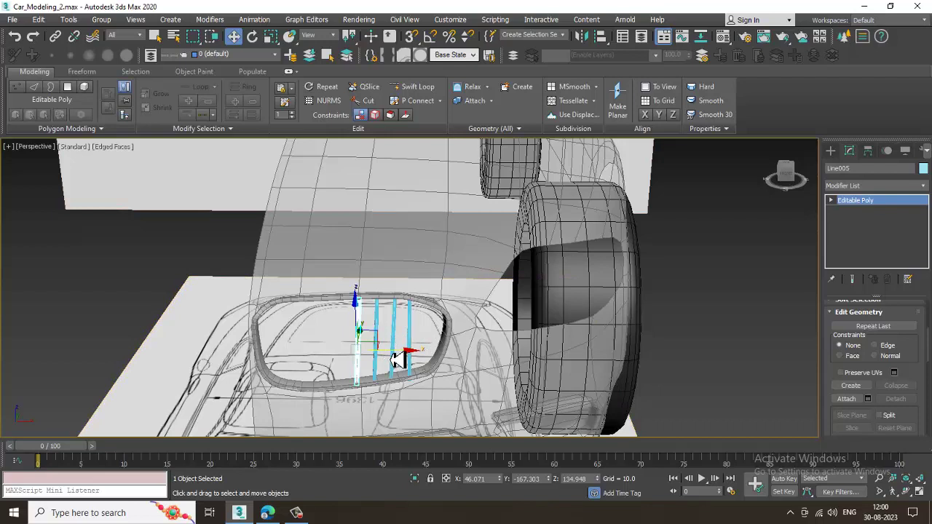
{"action": "left_click_drag", "start_coordinate": [397, 360], "coordinate": [370, 359], "text": "shift"}
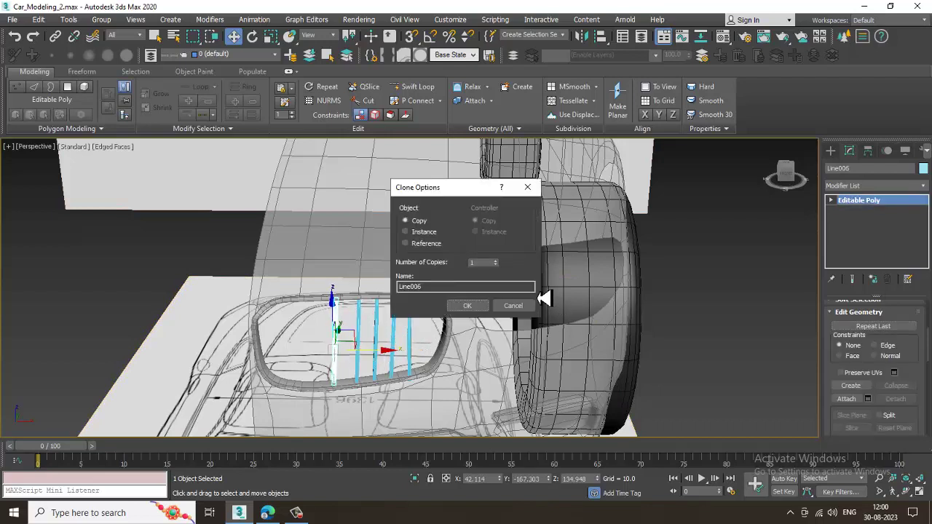
{"action": "left_click", "coordinate": [481, 308]}
Step: In the Top view, select the two slats at about X 38.2 and X 34.2 and move them forward to about Y -168.7
{"action": "middle_click_drag", "start_coordinate": [328, 312], "coordinate": [378, 286]}
{"action": "key", "text": "alt+w"}
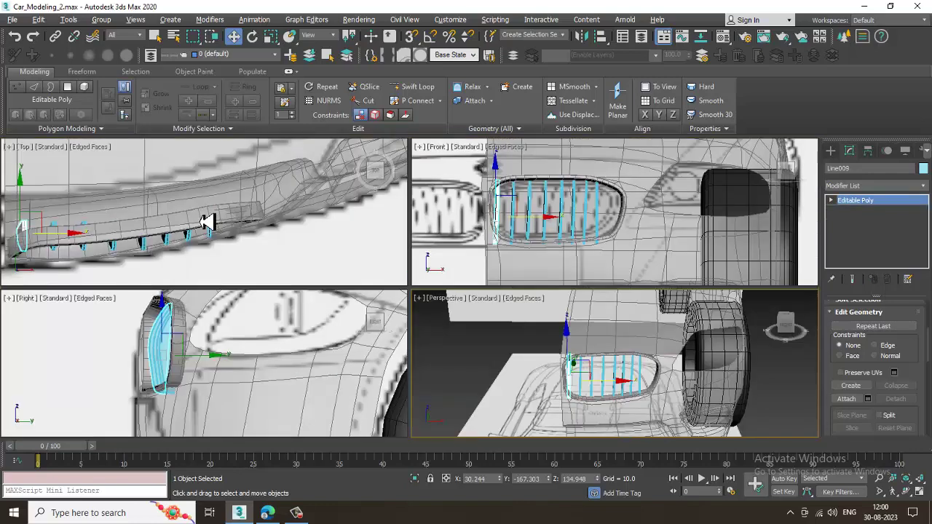
{"action": "key", "text": "alt+w"}
{"action": "scroll", "coordinate": [284, 337], "scroll_direction": "up", "scroll_amount": 3}
{"action": "left_click", "coordinate": [306, 330]}
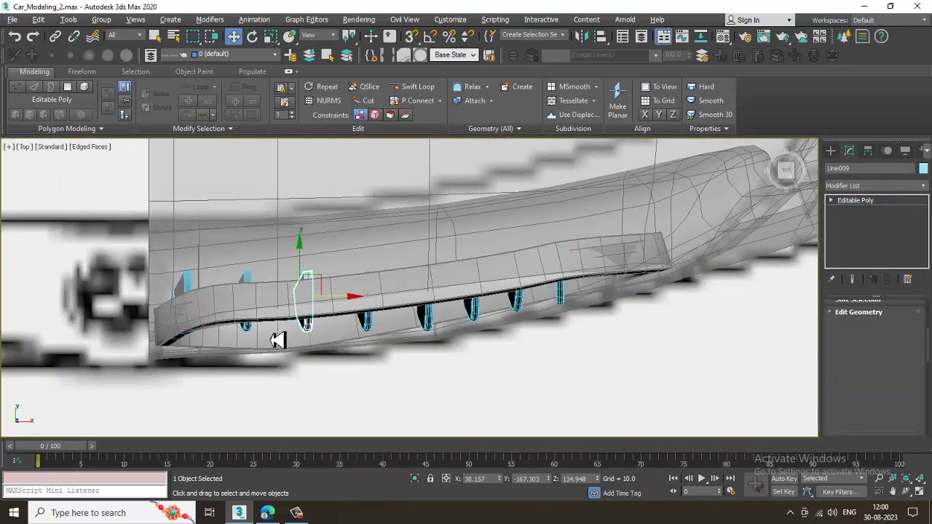
{"action": "left_click", "coordinate": [251, 329], "text": "ctrl"}
{"action": "left_click", "coordinate": [197, 289], "text": "ctrl"}
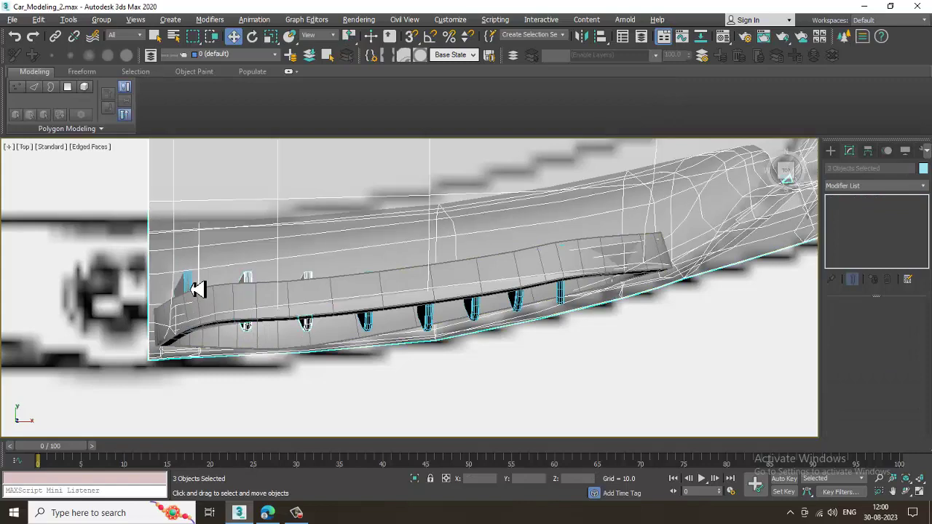
{"action": "key", "text": "ctrl+z"}
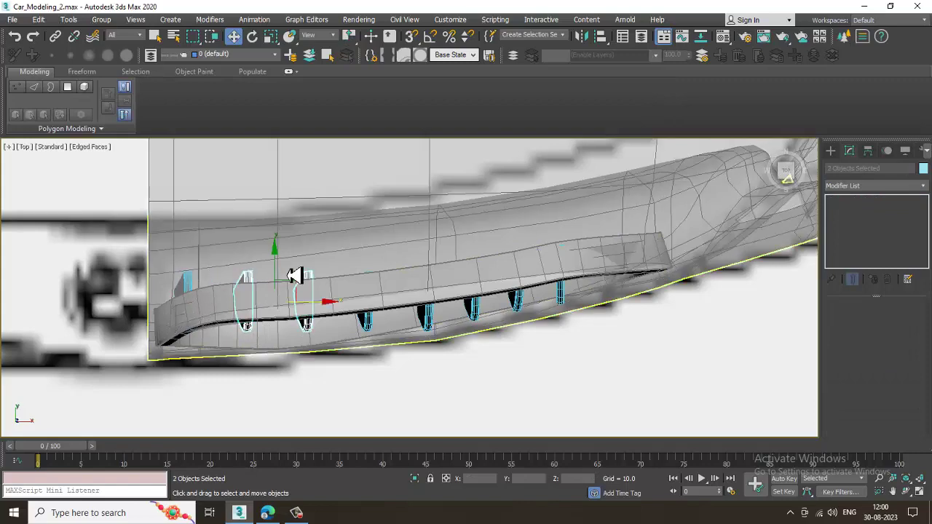
{"action": "left_click_drag", "start_coordinate": [277, 266], "coordinate": [282, 279]}
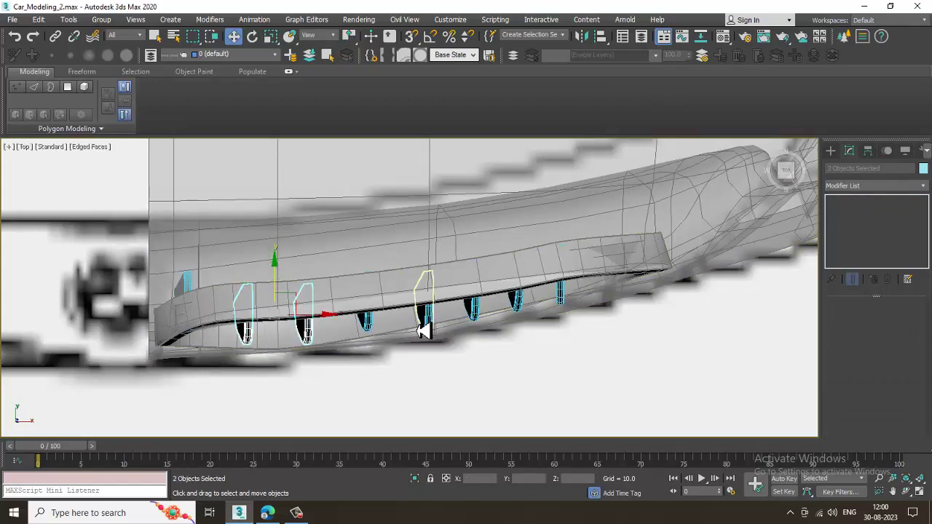
Step: Move the slat at about X 42.1 forward to about Y -167.9 to follow the grille's curve
{"action": "left_click", "coordinate": [370, 327]}
{"action": "left_click_drag", "start_coordinate": [362, 264], "coordinate": [362, 274]}
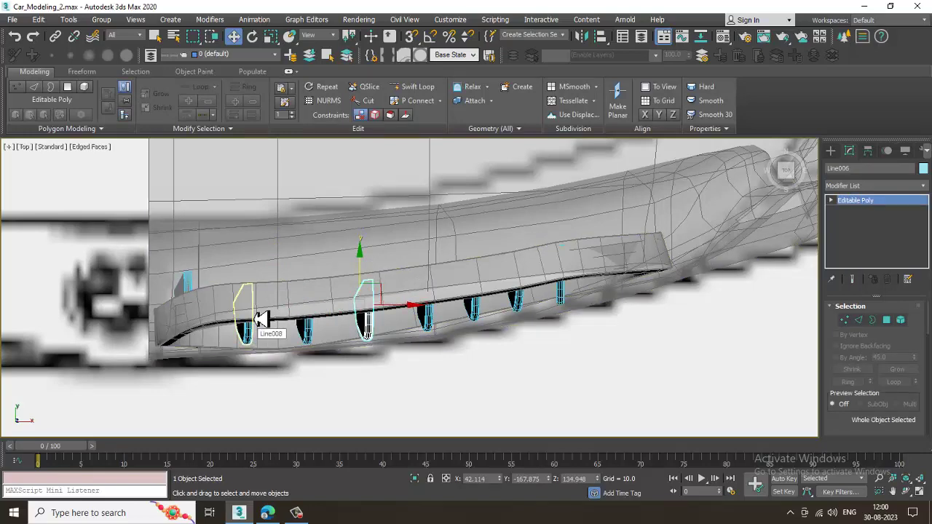
{"action": "left_click", "coordinate": [260, 321]}
Step: Move the innermost slat, at about X 30.2, forward in the Top view so that it sits inside the grille frame
{"action": "key", "text": "alt+w"}
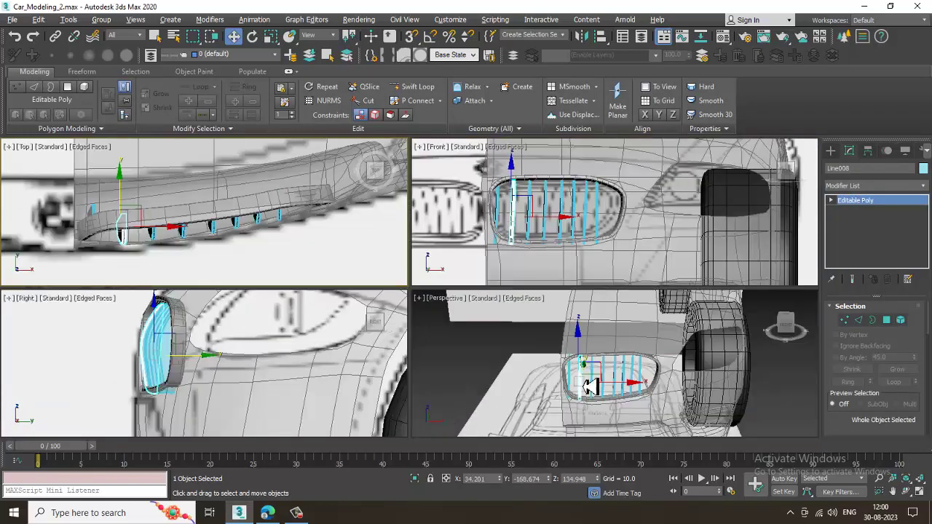
{"action": "middle_click_drag", "start_coordinate": [584, 387], "coordinate": [486, 362]}
{"action": "left_click", "coordinate": [486, 357]}
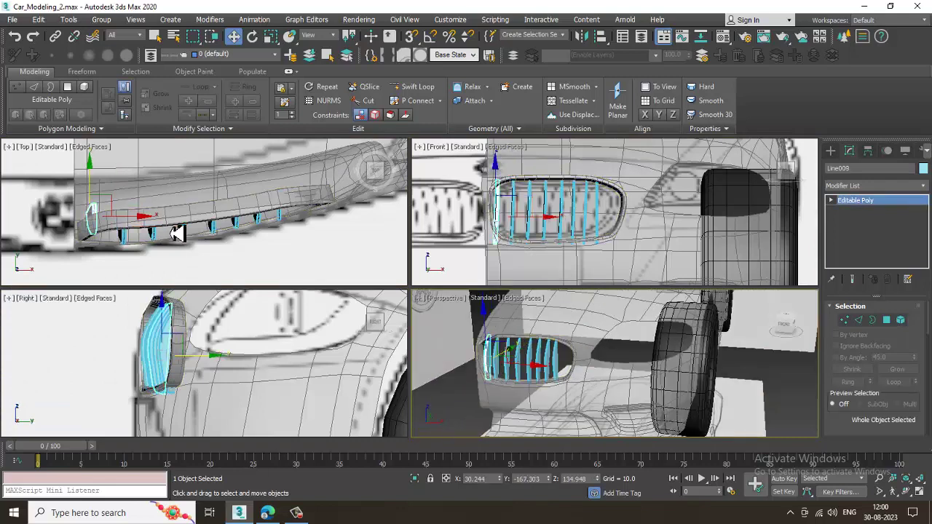
{"action": "key", "text": "alt+w"}
{"action": "middle_click_drag", "start_coordinate": [178, 233], "coordinate": [325, 237]}
{"action": "left_click_drag", "start_coordinate": [281, 282], "coordinate": [287, 304]}
{"action": "key", "text": "alt+w"}
{"action": "key", "text": "alt+w"}
{"action": "middle_click_drag", "start_coordinate": [637, 391], "coordinate": [510, 351]}
{"action": "scroll", "coordinate": [603, 381], "scroll_direction": "down", "scroll_amount": 5}
Step: Select everything in the scene, assign one light grey object colour to all of it, and clear the selection
{"action": "left_click", "coordinate": [517, 274]}
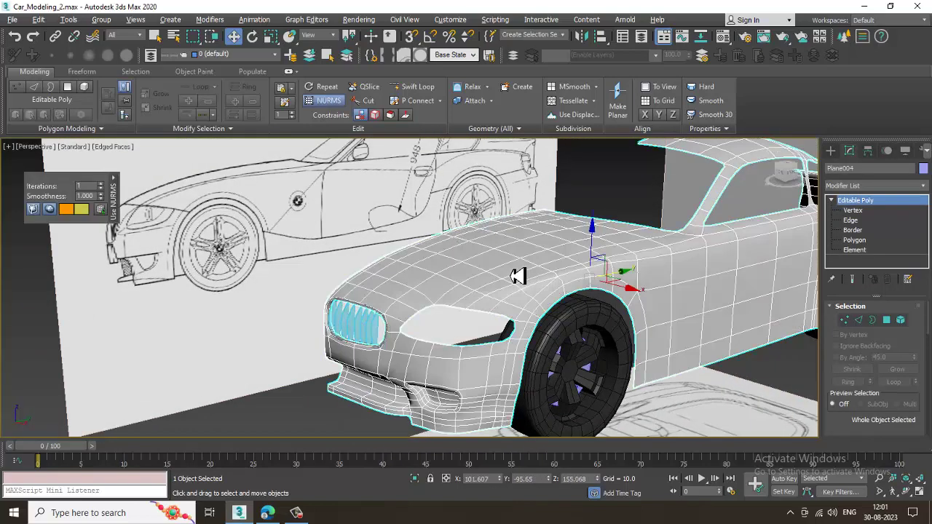
{"action": "key", "text": "ctrl+a"}
{"action": "left_click", "coordinate": [924, 169]}
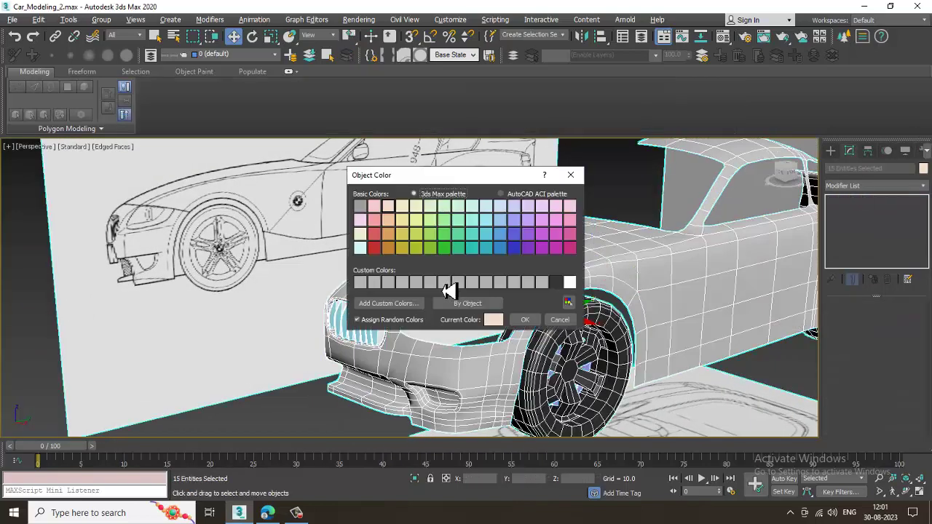
{"action": "left_click", "coordinate": [526, 321]}
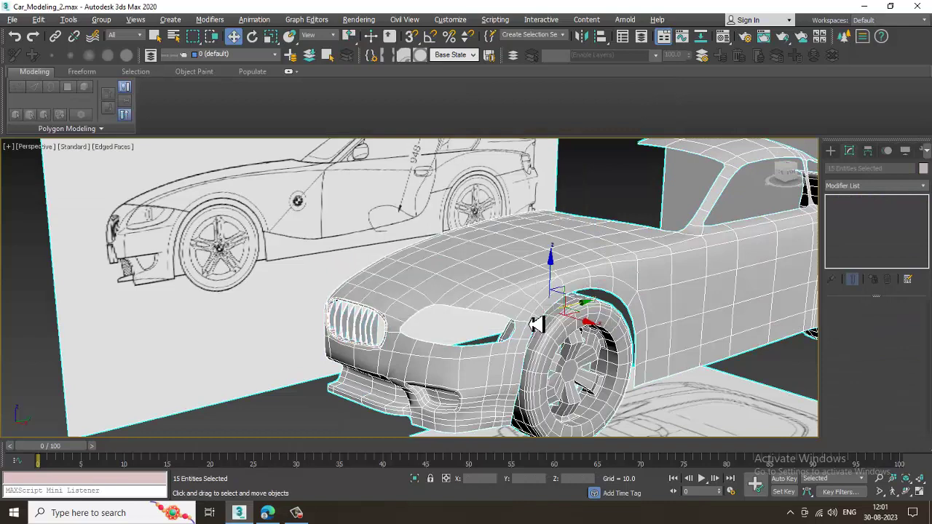
{"action": "scroll", "coordinate": [528, 323], "scroll_direction": "down", "scroll_amount": 4}
{"action": "middle_click_drag", "start_coordinate": [552, 317], "coordinate": [509, 310], "text": "alt"}
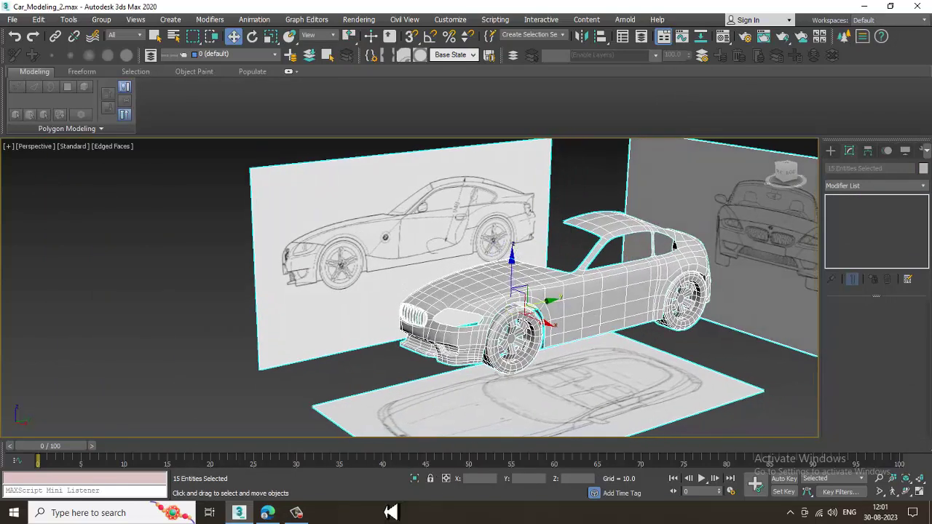
{"action": "left_click", "coordinate": [306, 518]}
{"action": "left_click", "coordinate": [307, 518]}
{"action": "left_click", "coordinate": [149, 295]}
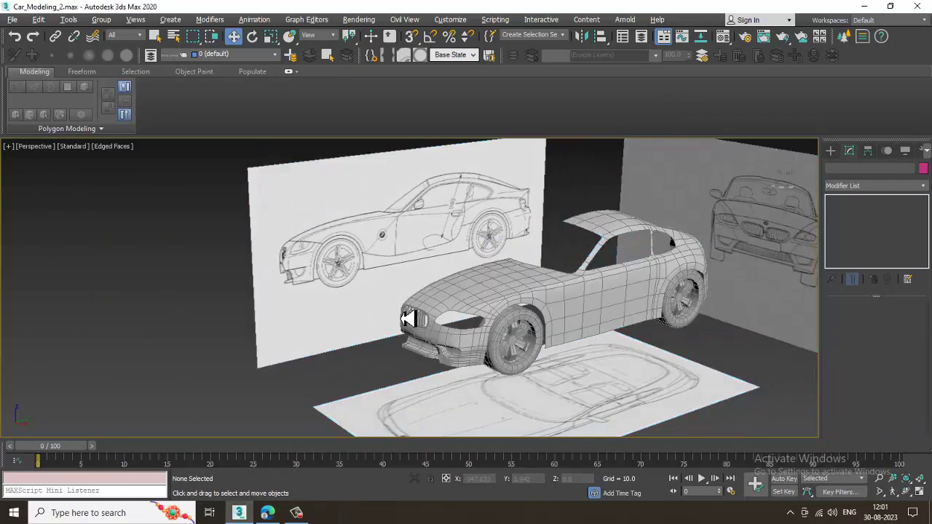
Step: Select the car body mesh and turn off its NURMS smoothing
{"action": "scroll", "coordinate": [409, 318], "scroll_direction": "up", "scroll_amount": 3}
{"action": "middle_click_drag", "start_coordinate": [410, 313], "coordinate": [423, 270]}
{"action": "scroll", "coordinate": [466, 306], "scroll_direction": "up", "scroll_amount": 3}
{"action": "left_click", "coordinate": [472, 306]}
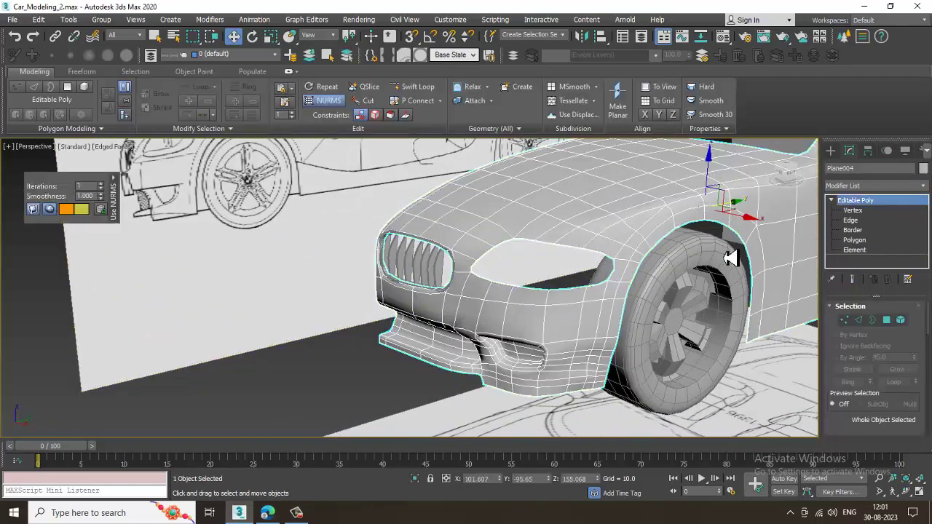
{"action": "right_click", "coordinate": [534, 198]}
{"action": "left_click", "coordinate": [517, 78]}
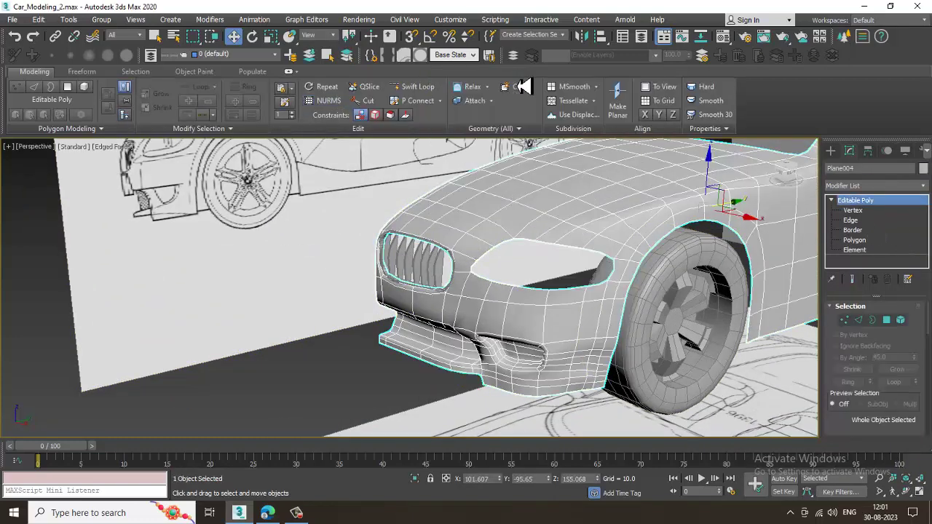
Step: Select the border of the headlight opening in the car body and cap it
{"action": "middle_click_drag", "start_coordinate": [601, 252], "coordinate": [547, 277]}
{"action": "left_click", "coordinate": [853, 230]}
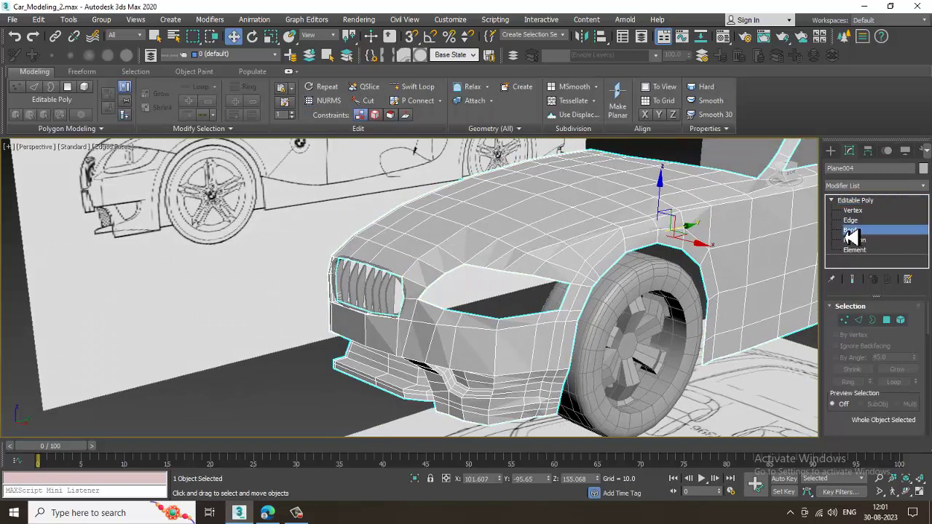
{"action": "left_click", "coordinate": [500, 280]}
{"action": "right_click", "coordinate": [499, 279]}
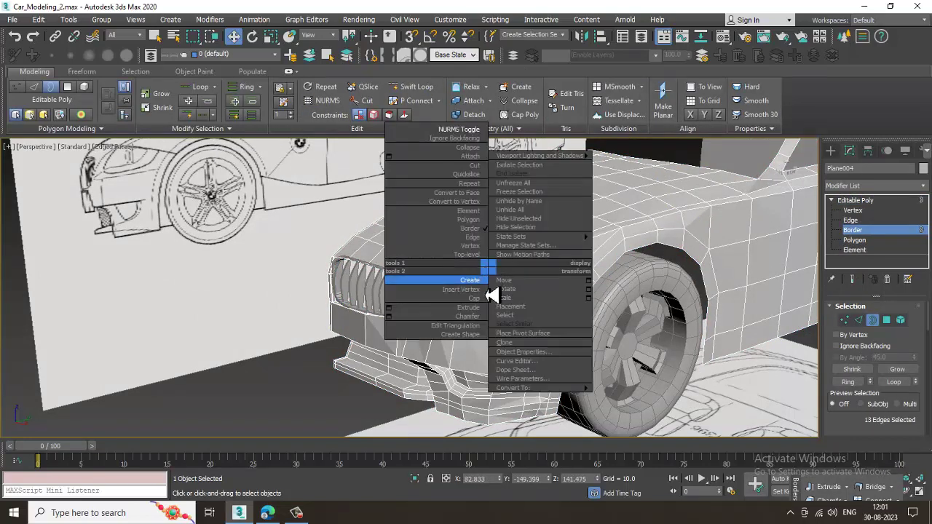
{"action": "left_click", "coordinate": [480, 299]}
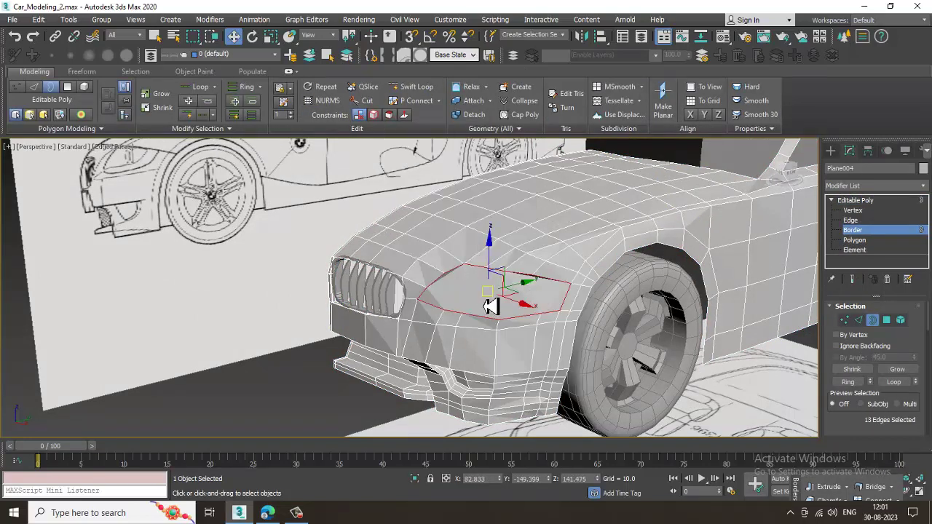
Step: Cut an edge across the headlight cap from its upper to its lower border, in the half nearer the grille
{"action": "key", "text": "alt+w"}
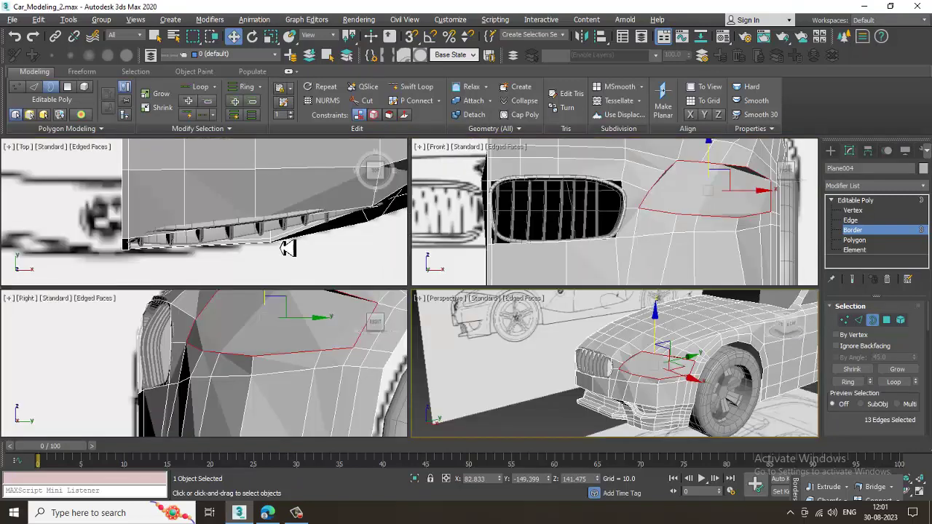
{"action": "scroll", "coordinate": [183, 216], "scroll_direction": "up", "scroll_amount": 5}
{"action": "middle_click_drag", "start_coordinate": [233, 241], "coordinate": [231, 246]}
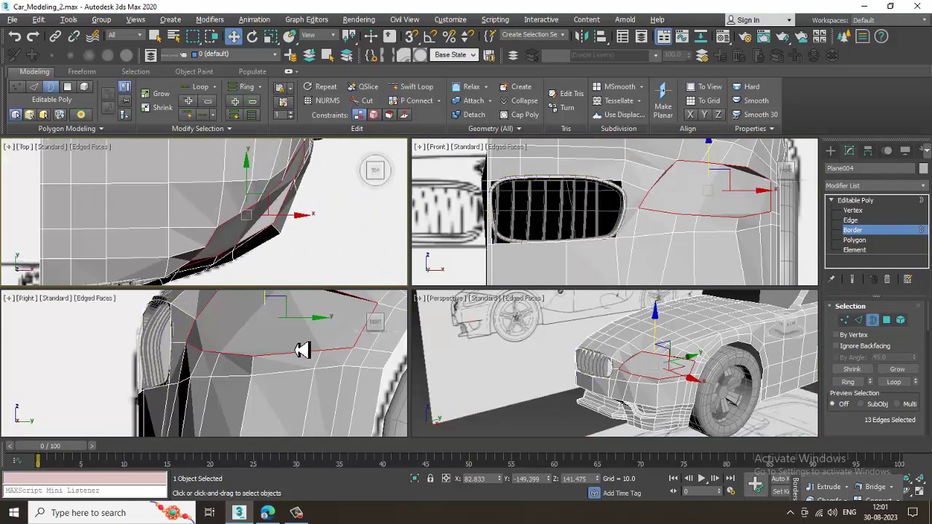
{"action": "middle_click_drag", "start_coordinate": [304, 351], "coordinate": [294, 349]}
{"action": "middle_click_drag", "start_coordinate": [607, 361], "coordinate": [591, 359]}
{"action": "key", "text": "alt+w"}
{"action": "scroll", "coordinate": [510, 299], "scroll_direction": "up", "scroll_amount": 3}
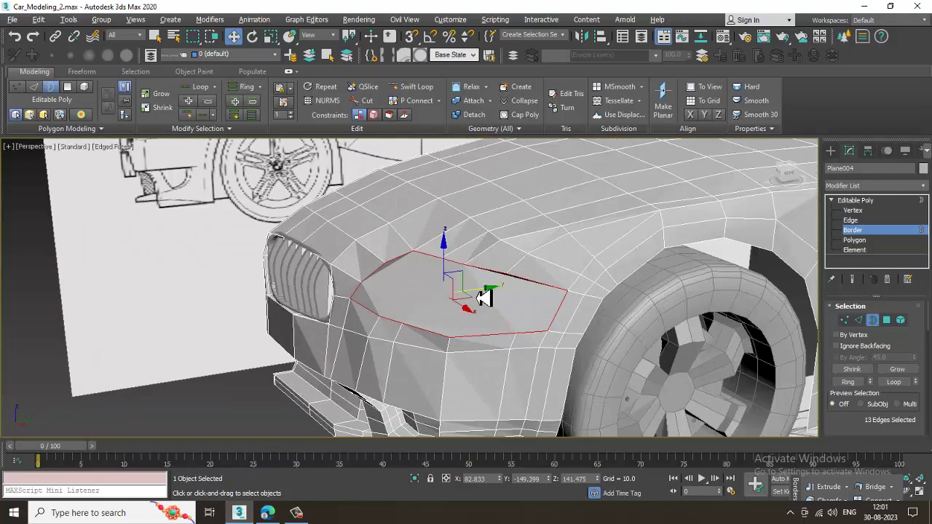
{"action": "right_click", "coordinate": [409, 197]}
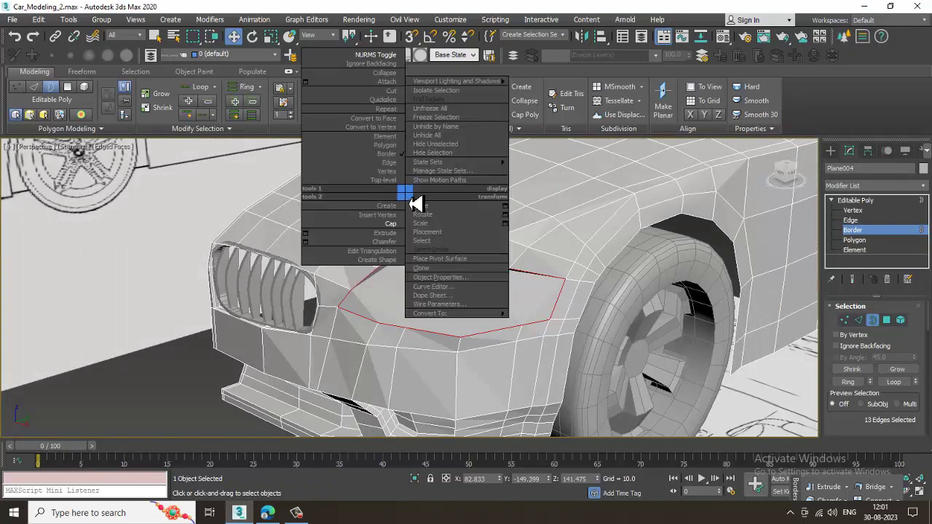
{"action": "left_click", "coordinate": [387, 101]}
{"action": "middle_click_drag", "start_coordinate": [465, 250], "coordinate": [447, 267], "text": "alt"}
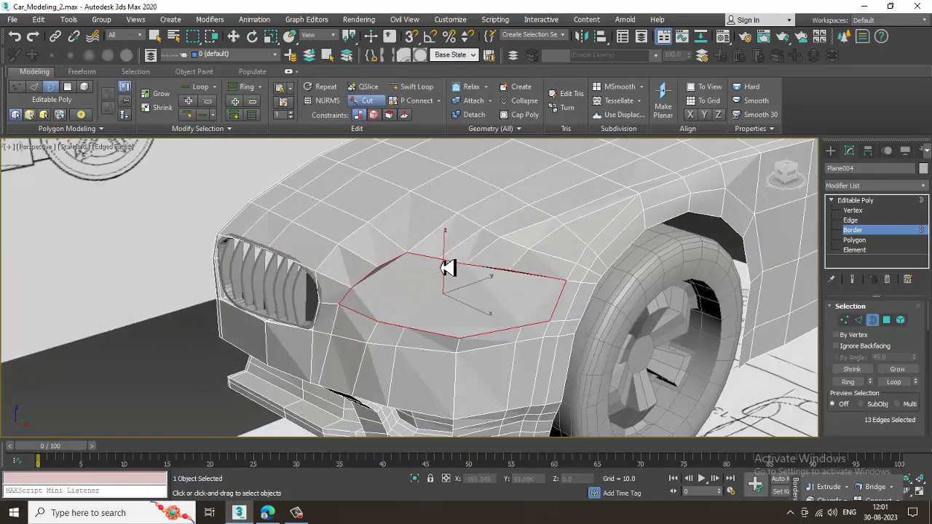
{"action": "left_click", "coordinate": [439, 260]}
{"action": "left_click", "coordinate": [406, 329]}
{"action": "right_click", "coordinate": [406, 329]}
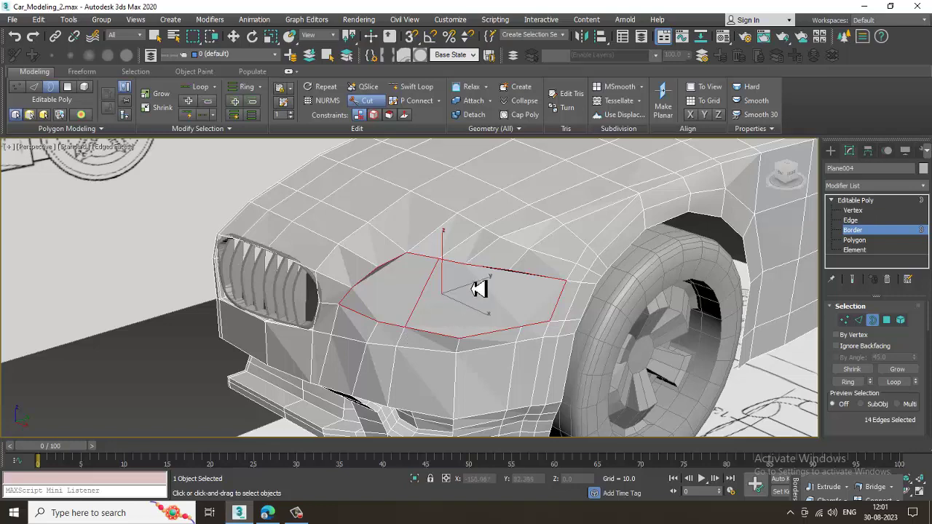
Step: Cut two more edges across the headlight cap from upper to lower border, spaced toward the wheel
{"action": "left_click", "coordinate": [464, 266]}
{"action": "right_click", "coordinate": [460, 346]}
{"action": "middle_click_drag", "start_coordinate": [536, 303], "coordinate": [438, 298], "text": "alt"}
{"action": "left_click", "coordinate": [512, 274]}
Step: Cut a lengthwise edge through the upper part of the headlight cap and on into the fender toward the wheel arch
{"action": "scroll", "coordinate": [439, 298], "scroll_direction": "up", "scroll_amount": 3}
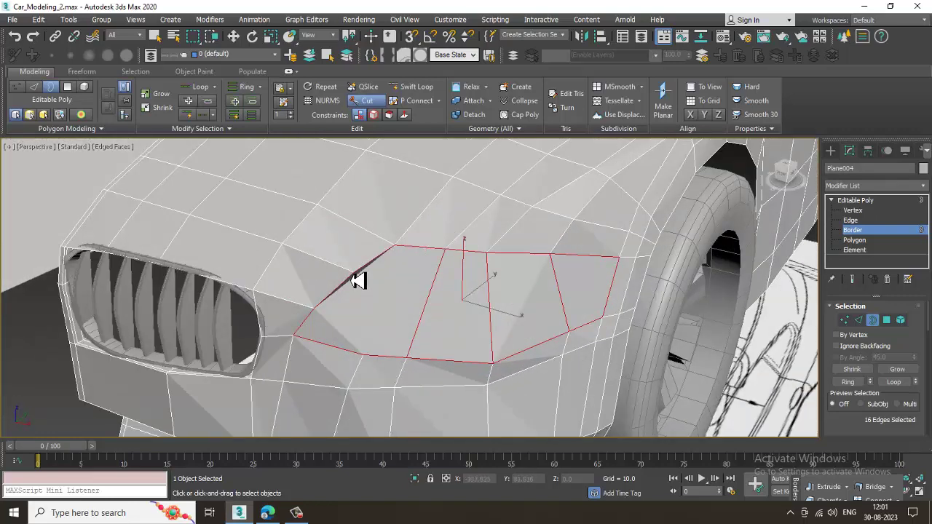
{"action": "left_click", "coordinate": [362, 283]}
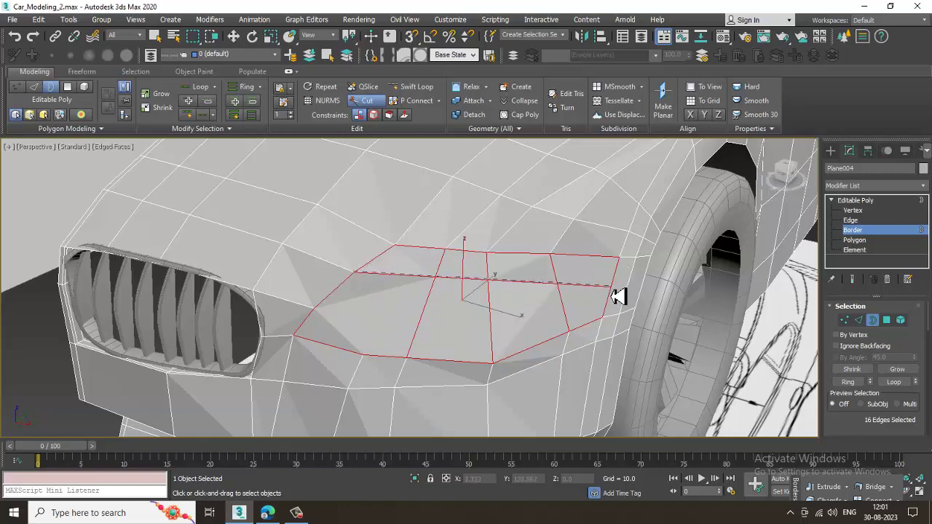
{"action": "left_click", "coordinate": [628, 297]}
{"action": "left_click", "coordinate": [649, 297]}
{"action": "right_click", "coordinate": [648, 298]}
Step: Cut a second lengthwise edge through the lower part of the headlight cap, from the grille-side border toward the wheel arch
{"action": "scroll", "coordinate": [652, 297], "scroll_direction": "down", "scroll_amount": 3}
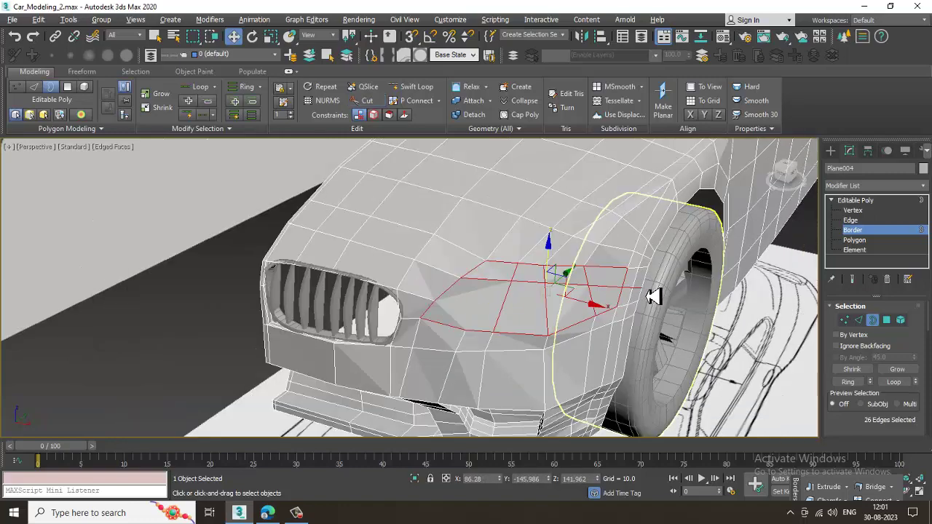
{"action": "middle_click_drag", "start_coordinate": [653, 297], "coordinate": [337, 309], "text": "alt"}
{"action": "scroll", "coordinate": [485, 308], "scroll_direction": "up", "scroll_amount": 3}
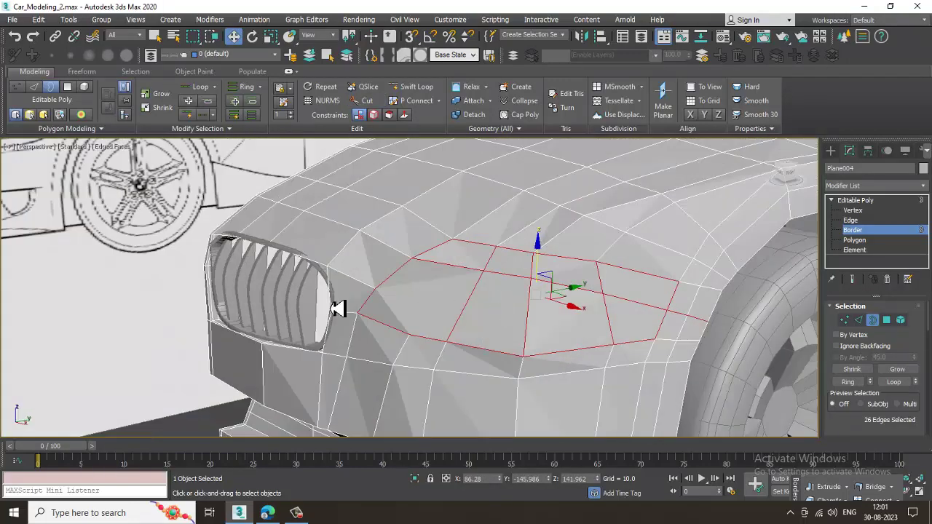
{"action": "right_click", "coordinate": [381, 301]}
{"action": "left_click", "coordinate": [362, 192]}
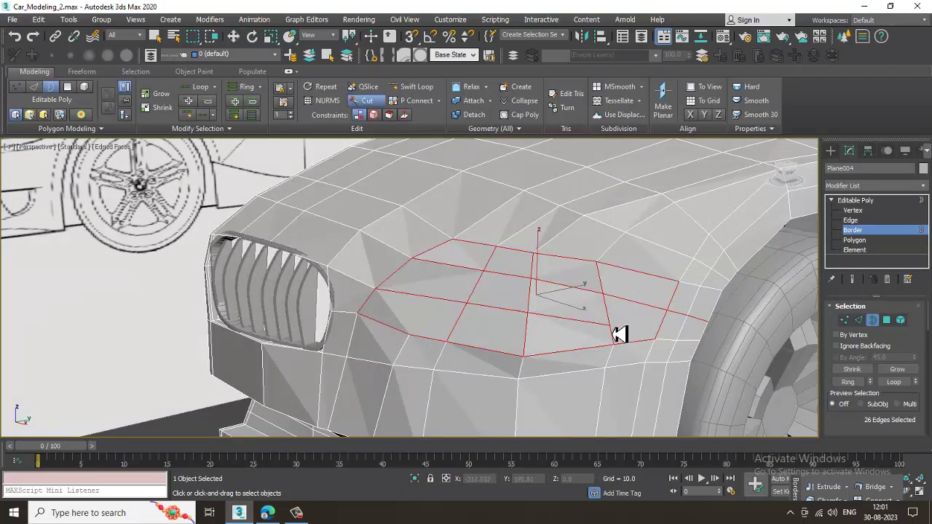
{"action": "left_click", "coordinate": [704, 341]}
{"action": "key", "text": "w"}
Step: Select all polygons of the subdivided headlight cap, leaving out the adjoining bumper polygon
{"action": "middle_click_drag", "start_coordinate": [703, 341], "coordinate": [605, 331], "text": "alt"}
{"action": "left_click", "coordinate": [572, 218]}
{"action": "middle_click_drag", "start_coordinate": [572, 219], "coordinate": [601, 282], "text": "alt"}
{"action": "left_click", "coordinate": [867, 242]}
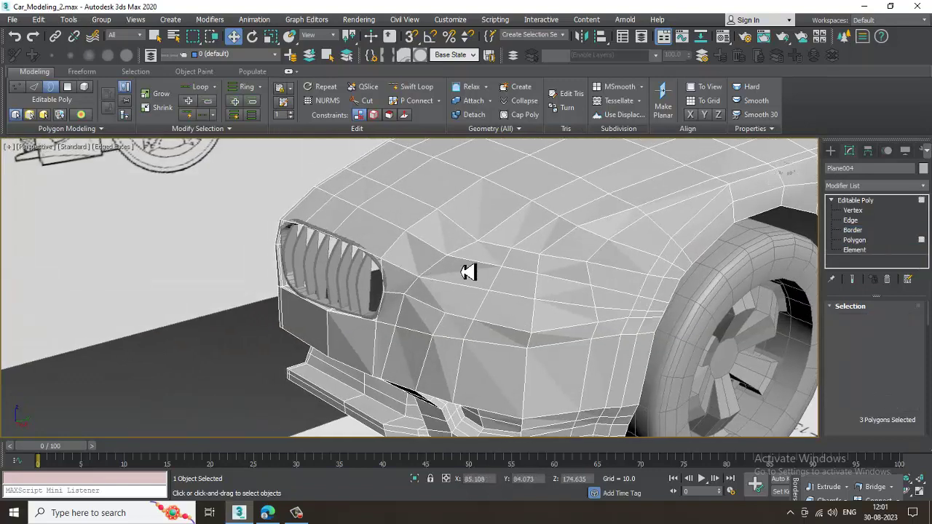
{"action": "left_click", "coordinate": [501, 262]}
{"action": "left_click", "coordinate": [552, 272], "text": "ctrl"}
{"action": "left_click", "coordinate": [615, 281], "text": "ctrl"}
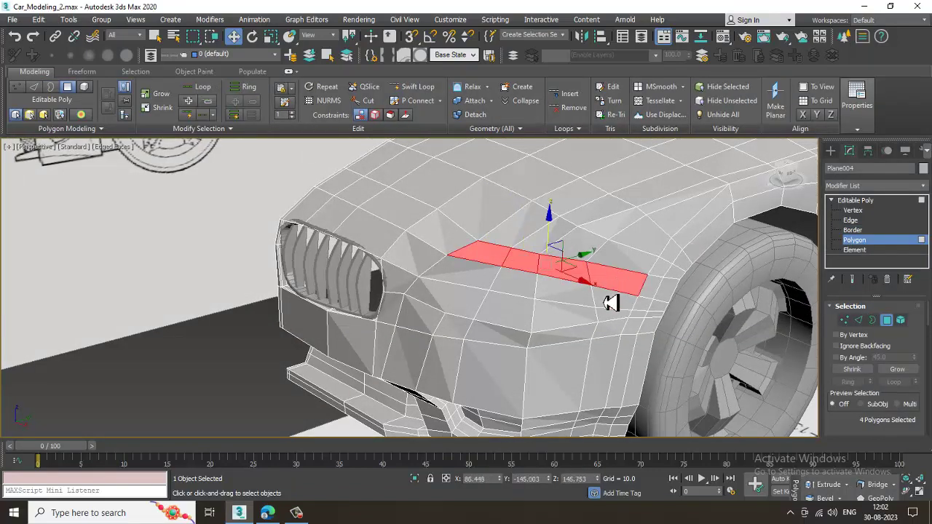
{"action": "left_click", "coordinate": [609, 302], "text": "ctrl"}
{"action": "left_click", "coordinate": [608, 318], "text": "ctrl"}
{"action": "left_click", "coordinate": [558, 312], "text": "ctrl"}
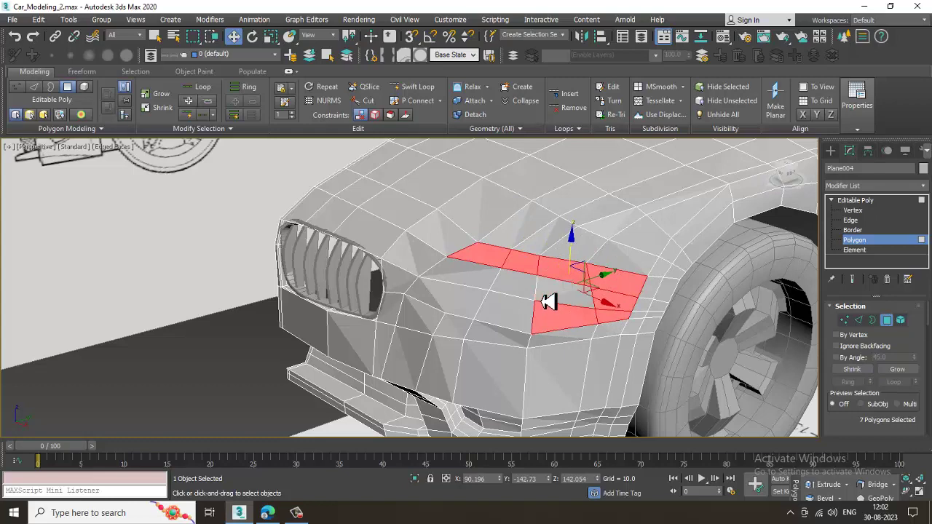
{"action": "left_click", "coordinate": [496, 284], "text": "ctrl"}
{"action": "left_click", "coordinate": [461, 271], "text": "ctrl"}
{"action": "left_click", "coordinate": [423, 317], "text": "ctrl"}
{"action": "left_click", "coordinate": [502, 318], "text": "ctrl"}
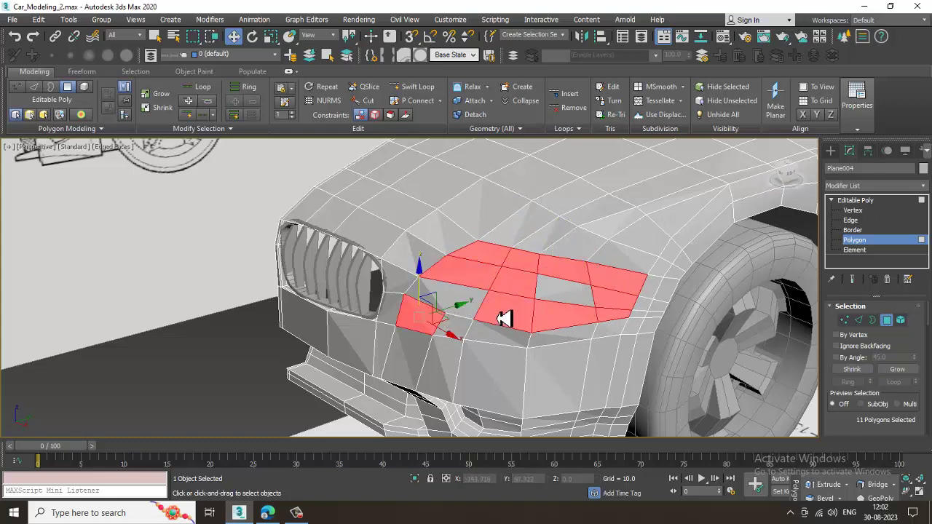
{"action": "left_click", "coordinate": [461, 308], "text": "ctrl"}
{"action": "left_click", "coordinate": [577, 300], "text": "ctrl"}
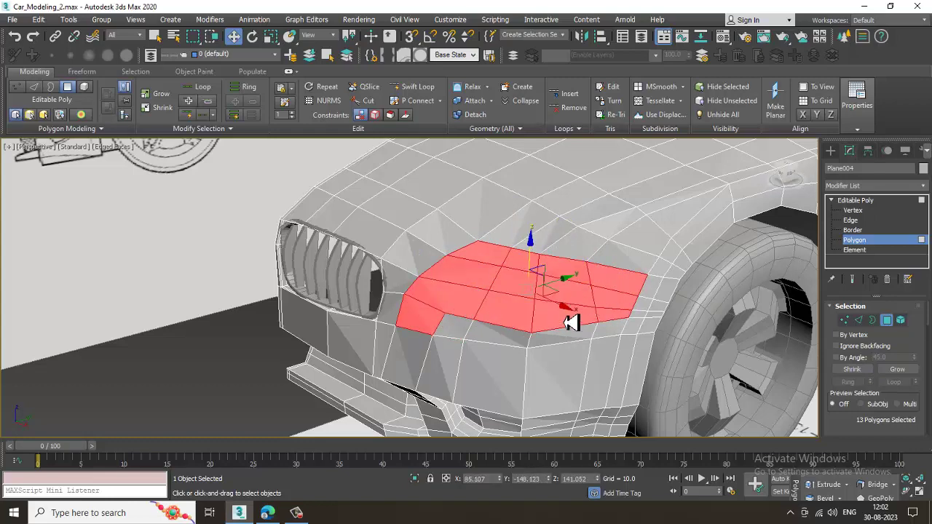
{"action": "left_click", "coordinate": [428, 331], "text": "alt"}
{"action": "key", "text": "alt+w"}
{"action": "middle_click_drag", "start_coordinate": [272, 362], "coordinate": [266, 362]}
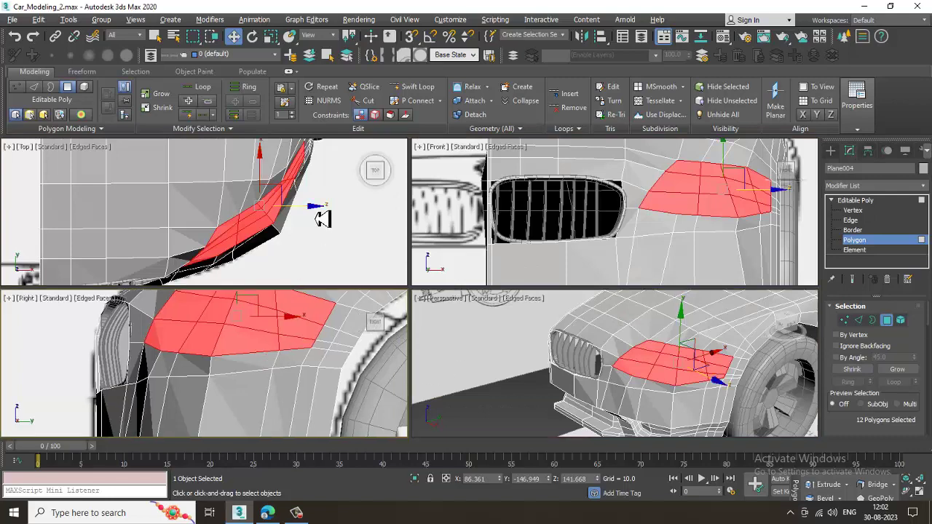
Step: Examine the selected headlight polygons against the front blueprint with the body see-through, and from several angles in perspective
{"action": "middle_click_drag", "start_coordinate": [338, 226], "coordinate": [333, 225]}
{"action": "middle_click_drag", "start_coordinate": [701, 235], "coordinate": [650, 248]}
{"action": "key", "text": "alt+x"}
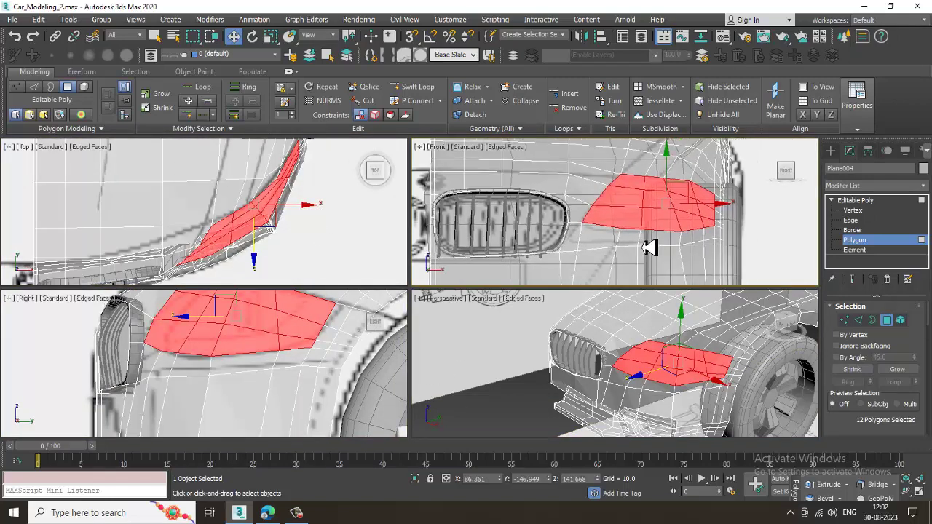
{"action": "middle_click_drag", "start_coordinate": [690, 394], "coordinate": [663, 387]}
{"action": "key", "text": "alt+w"}
{"action": "key", "text": "alt+x"}
{"action": "middle_click_drag", "start_coordinate": [481, 294], "coordinate": [461, 293], "text": "alt"}
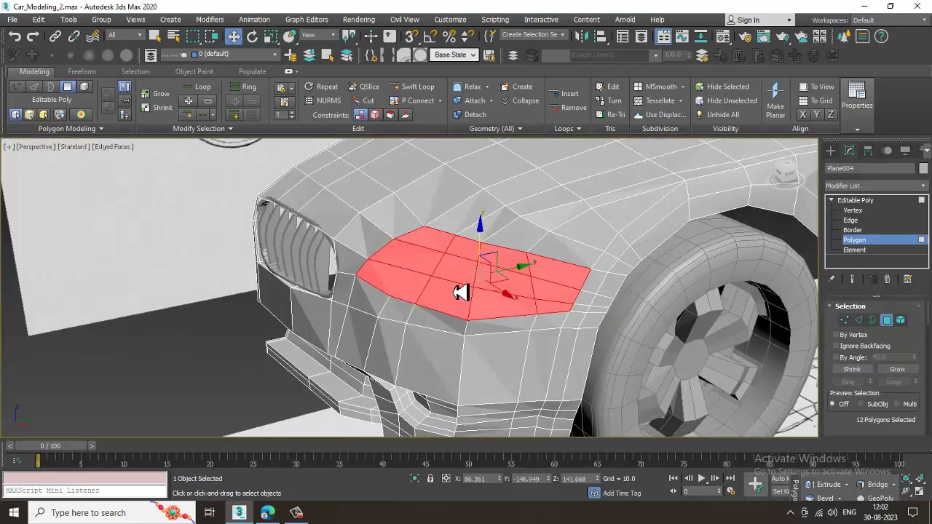
{"action": "middle_click_drag", "start_coordinate": [495, 260], "coordinate": [509, 265], "text": "alt"}
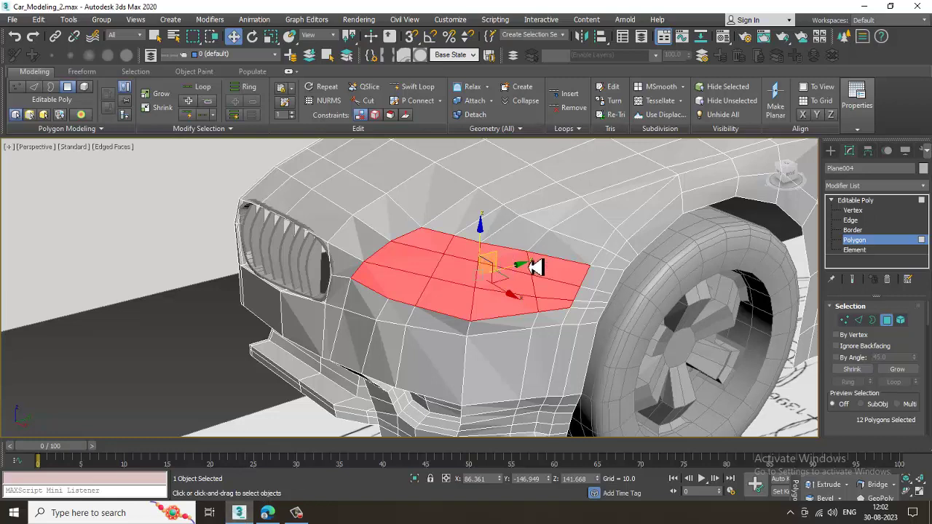
{"action": "middle_click_drag", "start_coordinate": [537, 268], "coordinate": [589, 266], "text": "alt"}
Step: Add a TurboSmooth modifier to the whole car body and turn its display off
{"action": "scroll", "coordinate": [588, 250], "scroll_direction": "down", "scroll_amount": 3}
{"action": "left_click", "coordinate": [878, 203]}
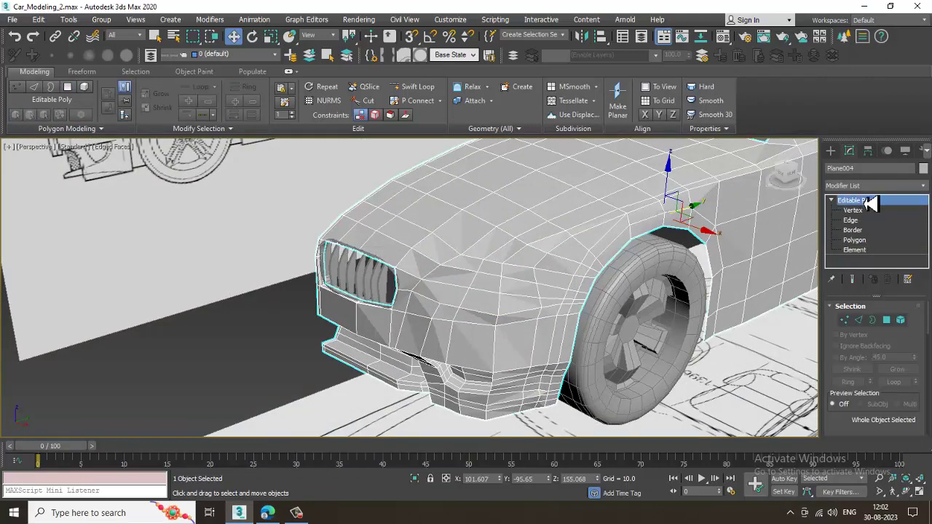
{"action": "left_click", "coordinate": [874, 185]}
{"action": "scroll", "coordinate": [889, 277], "scroll_direction": "down", "scroll_amount": 10}
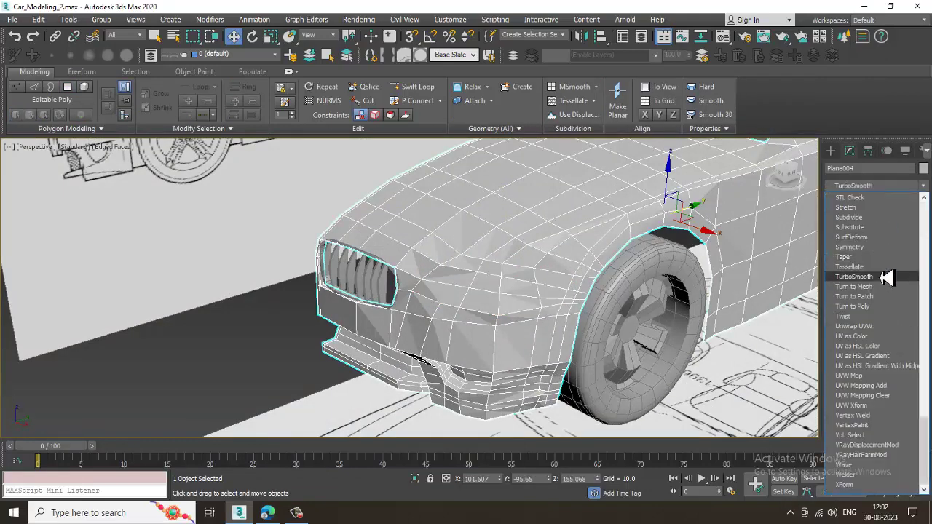
{"action": "left_click", "coordinate": [889, 284]}
{"action": "middle_click_drag", "start_coordinate": [583, 285], "coordinate": [629, 282], "text": "alt"}
{"action": "left_click", "coordinate": [833, 200]}
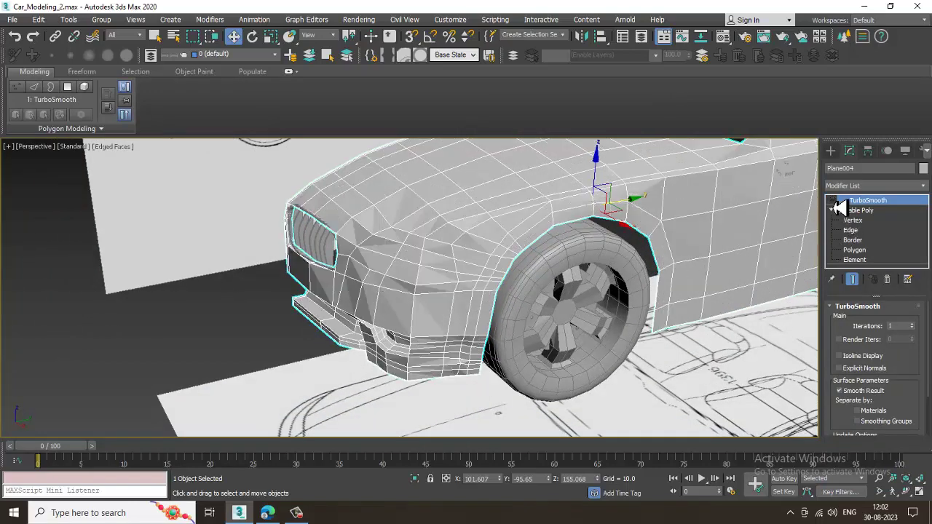
Step: Return to the body's selected headlight polygons and inset them twice by 0.409
{"action": "left_click", "coordinate": [860, 252]}
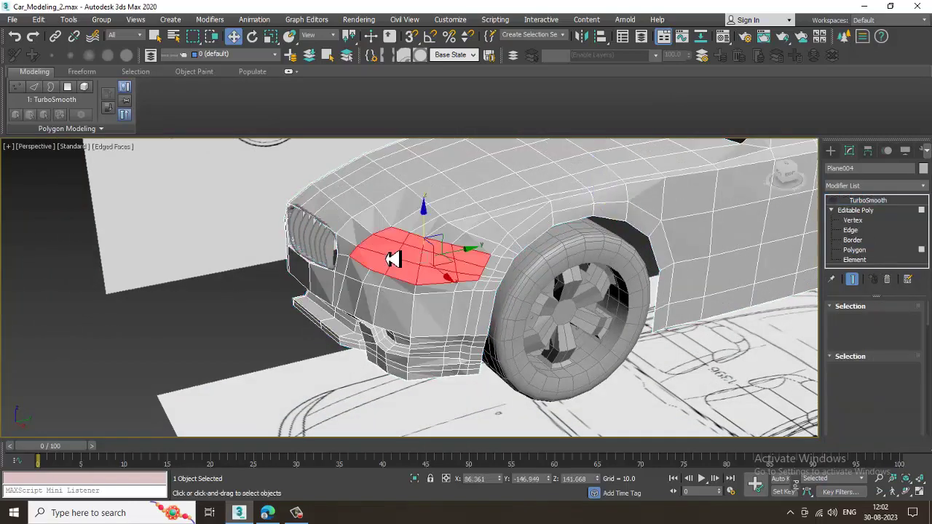
{"action": "middle_click_drag", "start_coordinate": [387, 259], "coordinate": [492, 310], "text": "alt"}
{"action": "key", "text": "r"}
{"action": "scroll", "coordinate": [443, 269], "scroll_direction": "up", "scroll_amount": 4}
{"action": "key", "text": "w"}
{"action": "scroll", "coordinate": [845, 432], "scroll_direction": "down", "scroll_amount": 5}
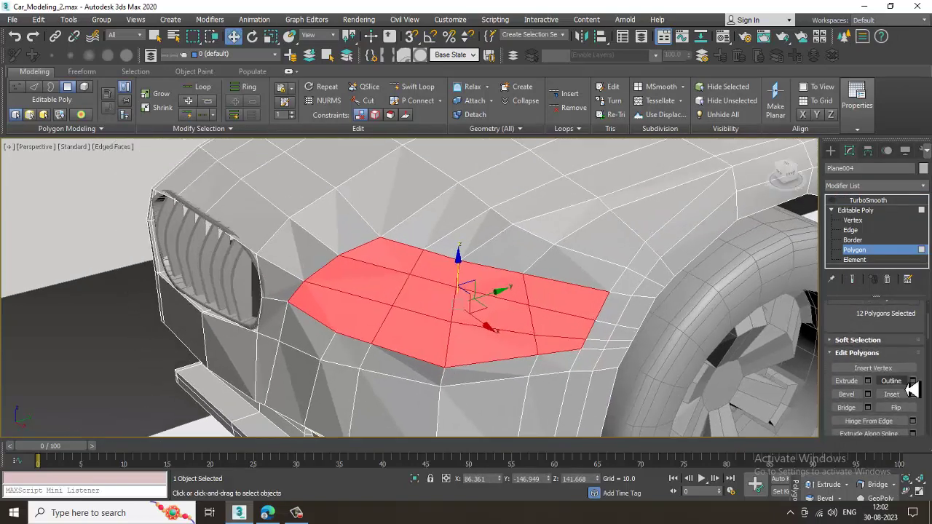
{"action": "left_click", "coordinate": [913, 396]}
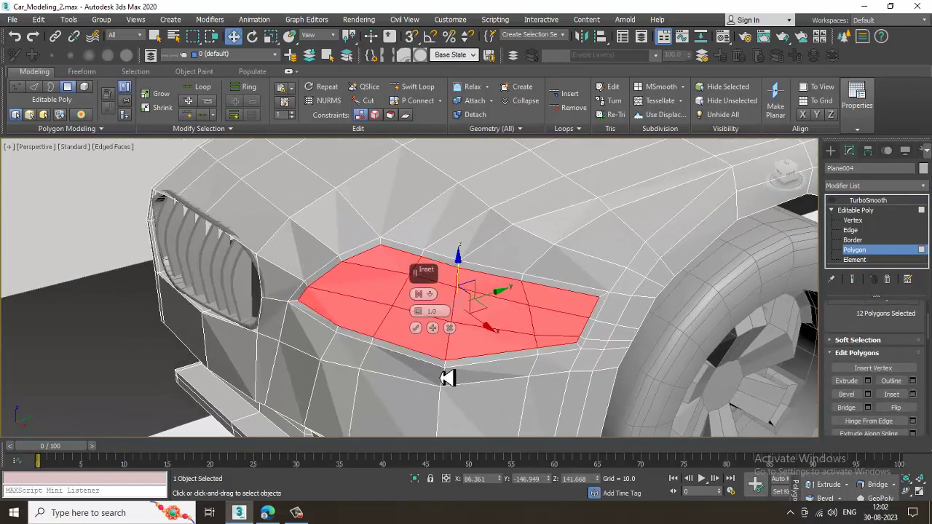
{"action": "left_click_drag", "start_coordinate": [418, 313], "coordinate": [428, 328]}
{"action": "left_click", "coordinate": [433, 330]}
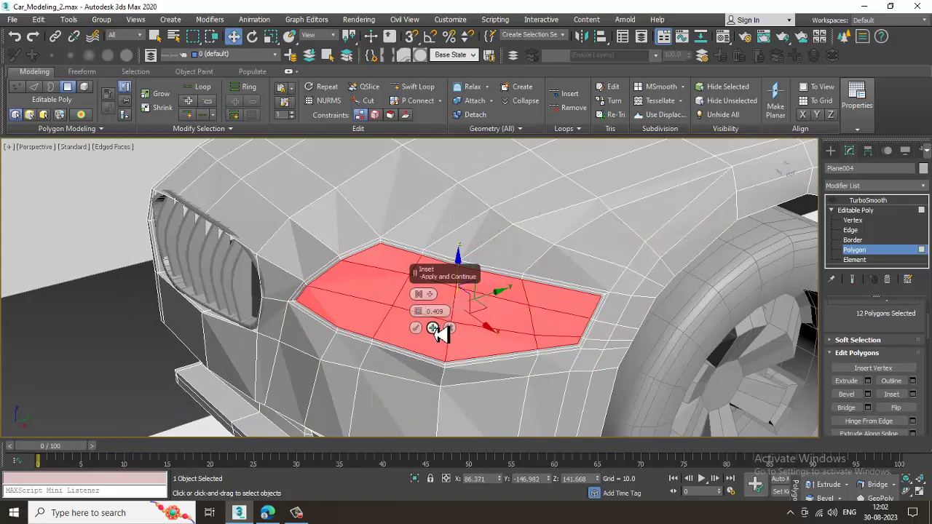
{"action": "left_click", "coordinate": [416, 329]}
Step: Bevel the inset headlight polygons inward with an outline of -1.0 to form a recess, and clear the selection
{"action": "middle_click_drag", "start_coordinate": [423, 333], "coordinate": [473, 353], "text": "alt"}
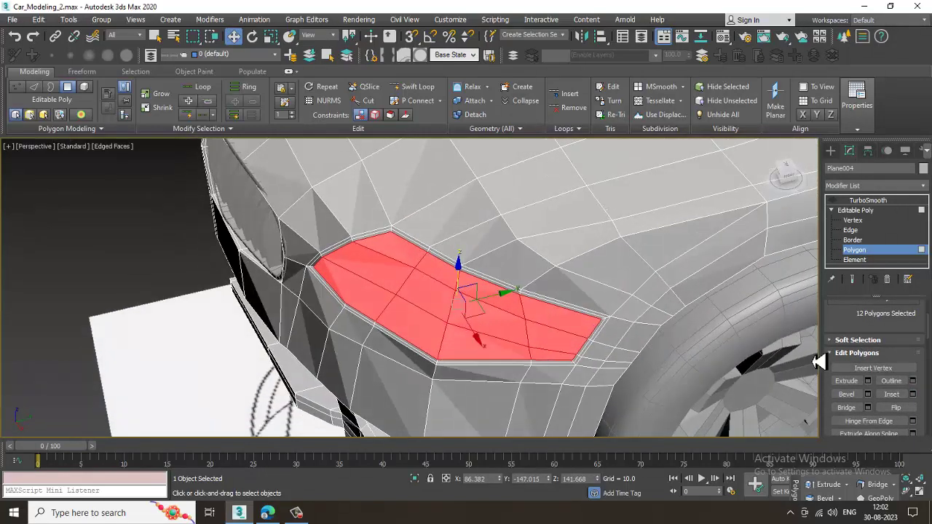
{"action": "left_click", "coordinate": [868, 394]}
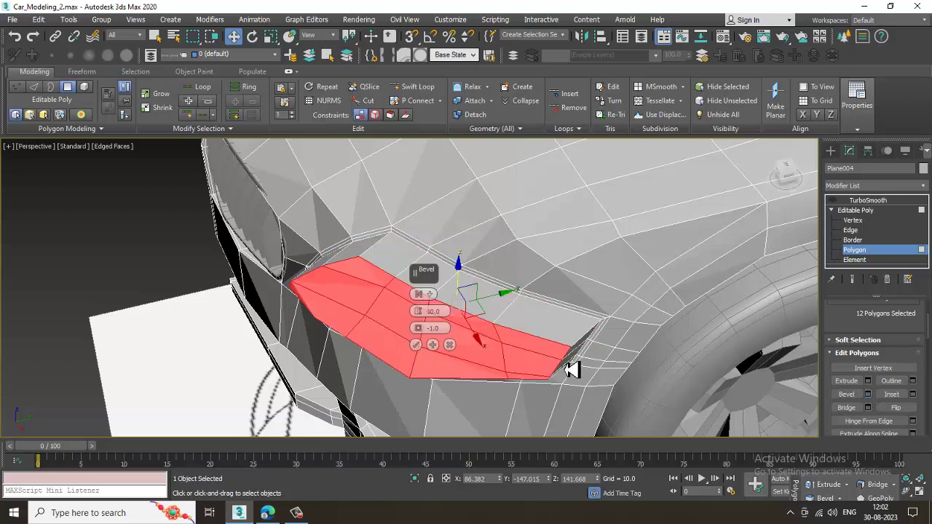
{"action": "mouse_move", "coordinate": [418, 313]}
{"action": "left_mouse_down"}
{"action": "mouse_move", "coordinate": [449, 356]}
{"action": "mouse_move", "coordinate": [425, 344]}
{"action": "mouse_move", "coordinate": [423, 318]}
{"action": "mouse_move", "coordinate": [428, 326]}
{"action": "left_mouse_up"}
{"action": "middle_click_drag", "start_coordinate": [508, 267], "coordinate": [566, 267], "text": "alt"}
{"action": "left_click", "coordinate": [416, 346]}
{"action": "middle_click_drag", "start_coordinate": [561, 306], "coordinate": [458, 310], "text": "alt"}
{"action": "left_click", "coordinate": [142, 318]}
Step: Add a Swift Loop edge loop around the inner wall of the headlight recess, close to its upper rim
{"action": "middle_click_drag", "start_coordinate": [373, 231], "coordinate": [455, 199], "text": "alt"}
{"action": "left_click", "coordinate": [417, 86]}
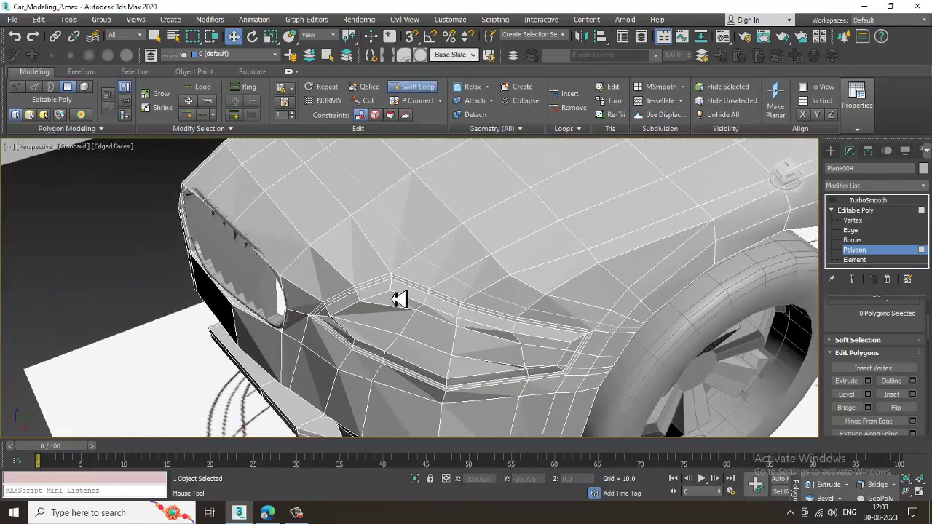
{"action": "scroll", "coordinate": [395, 295], "scroll_direction": "up", "scroll_amount": 2}
{"action": "left_click", "coordinate": [392, 282]}
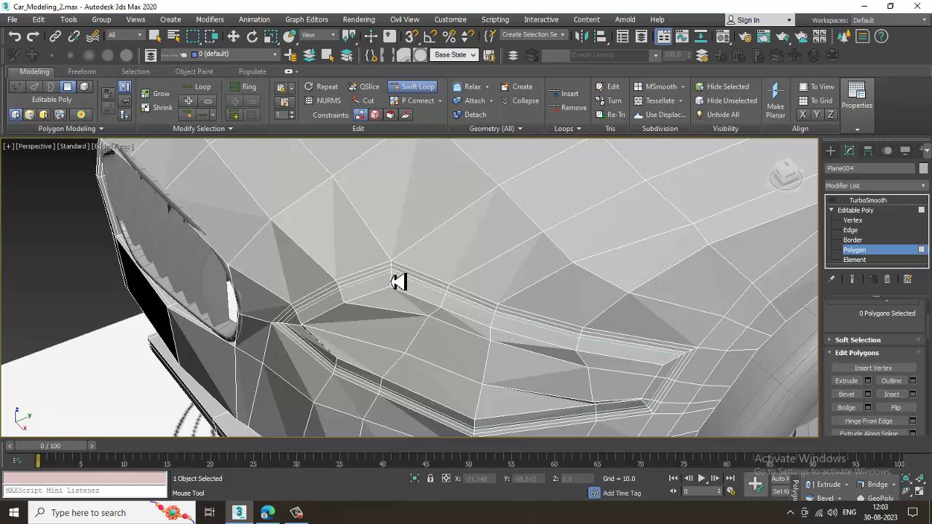
{"action": "right_click", "coordinate": [543, 209]}
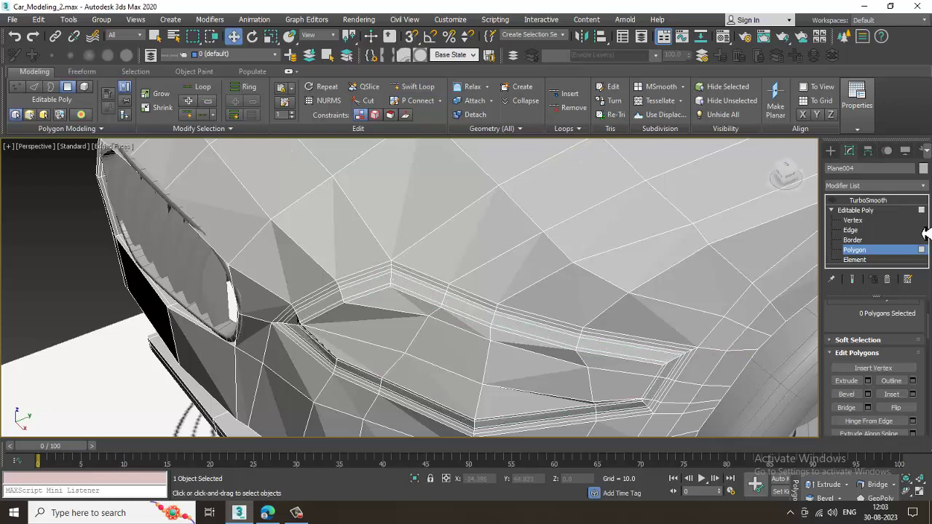
Step: Turn on the body's TurboSmooth display to preview the smoothed headlight recess and bumper
{"action": "left_click", "coordinate": [855, 209]}
{"action": "left_click", "coordinate": [849, 200]}
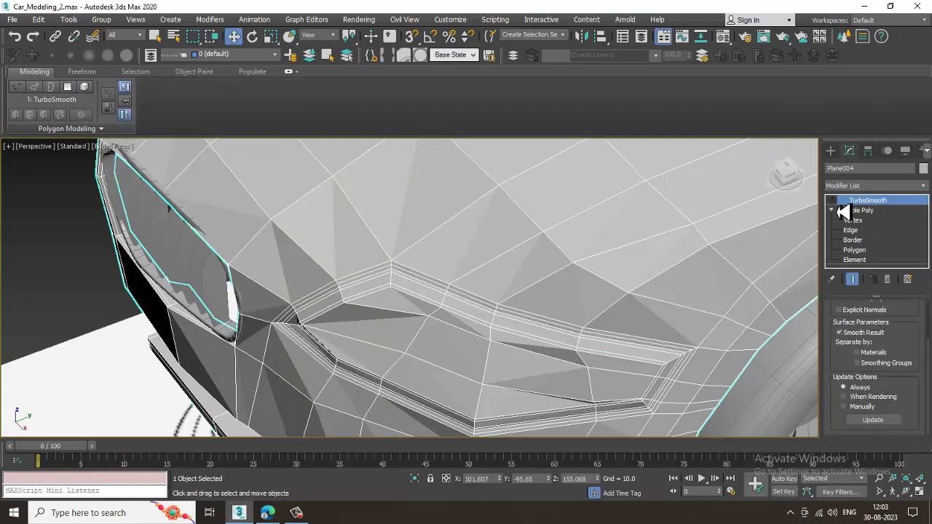
{"action": "left_click", "coordinate": [834, 202]}
{"action": "scroll", "coordinate": [506, 282], "scroll_direction": "down", "scroll_amount": 5}
{"action": "middle_click_drag", "start_coordinate": [506, 283], "coordinate": [518, 269], "text": "alt"}
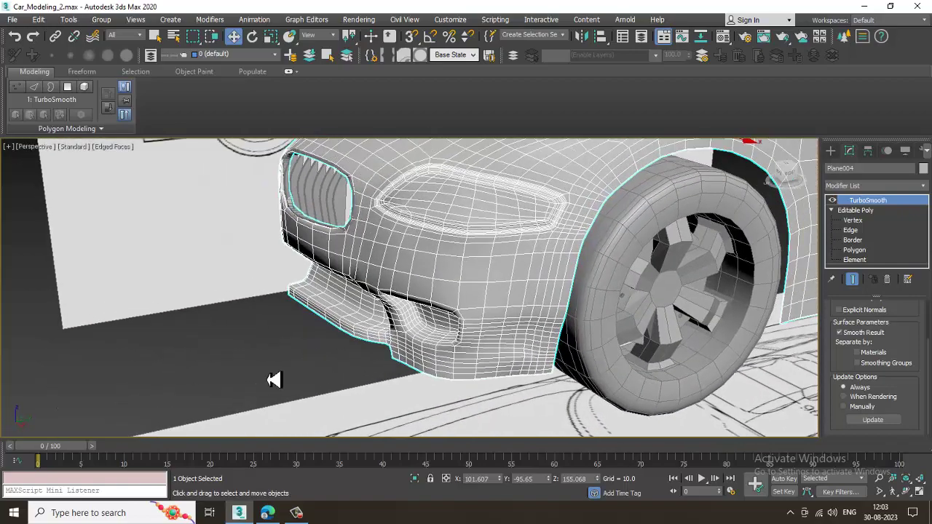
Step: Inspect the smoothed car unselected with the edge lines hidden, restore the edge lines and reselect the body
{"action": "left_click", "coordinate": [267, 377]}
{"action": "scroll", "coordinate": [378, 360], "scroll_direction": "down", "scroll_amount": 5}
{"action": "key", "text": "F4"}
{"action": "scroll", "coordinate": [450, 279], "scroll_direction": "down", "scroll_amount": 3}
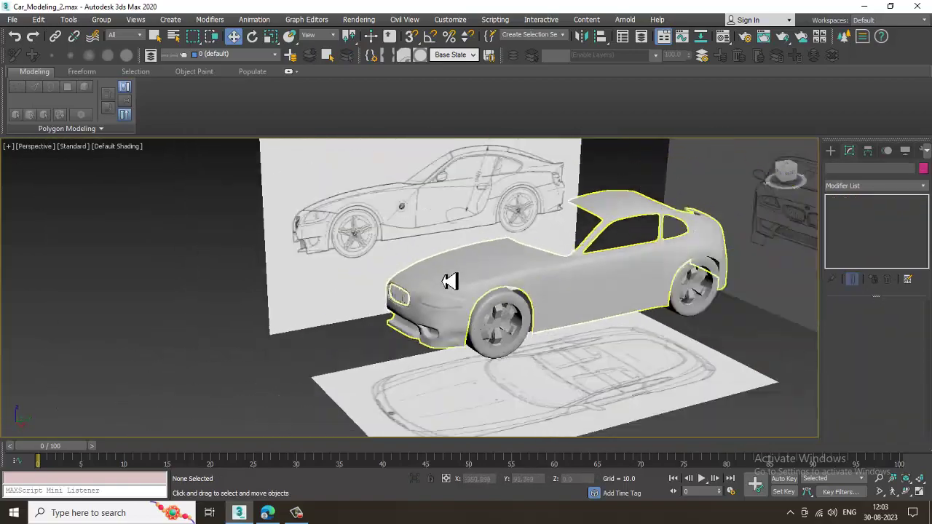
{"action": "scroll", "coordinate": [458, 293], "scroll_direction": "up", "scroll_amount": 6}
{"action": "key", "text": "F4"}
{"action": "left_click", "coordinate": [473, 295]}
{"action": "scroll", "coordinate": [474, 296], "scroll_direction": "down", "scroll_amount": 3}
{"action": "middle_click_drag", "start_coordinate": [474, 296], "coordinate": [652, 332], "text": "alt"}
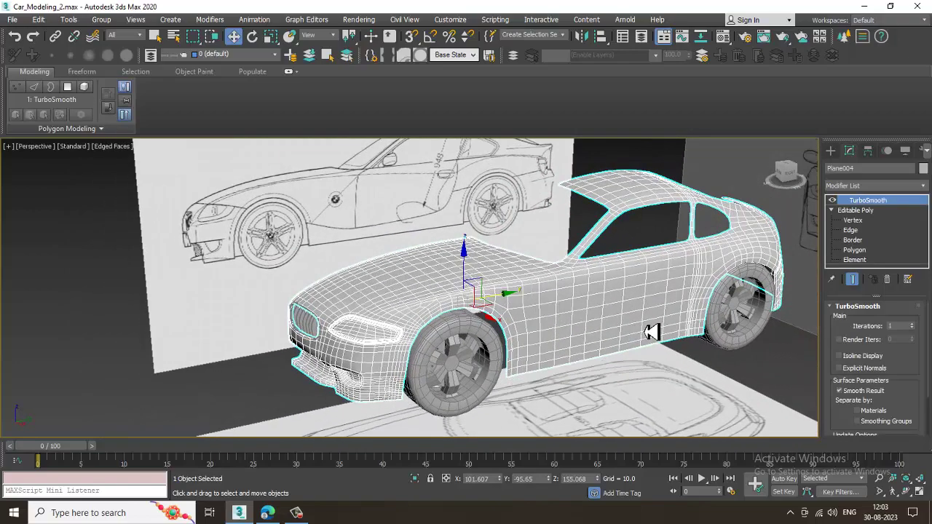
Step: Compare the smoothed headlight with the side blueprint in the Right view, and view the opaque body in perspective
{"action": "key", "text": "alt+w"}
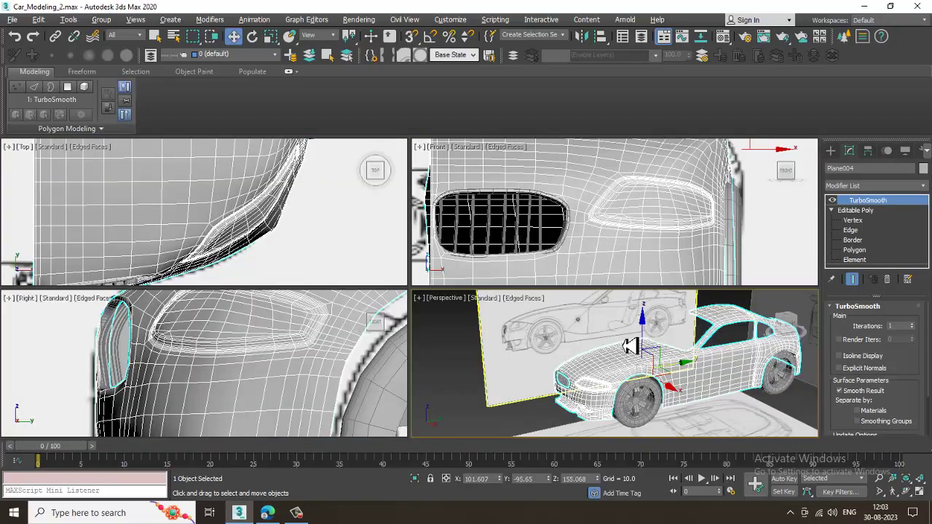
{"action": "middle_click_drag", "start_coordinate": [244, 395], "coordinate": [218, 369]}
{"action": "key", "text": "alt+w"}
{"action": "scroll", "coordinate": [412, 282], "scroll_direction": "down", "scroll_amount": 3}
{"action": "middle_click_drag", "start_coordinate": [413, 282], "coordinate": [411, 287]}
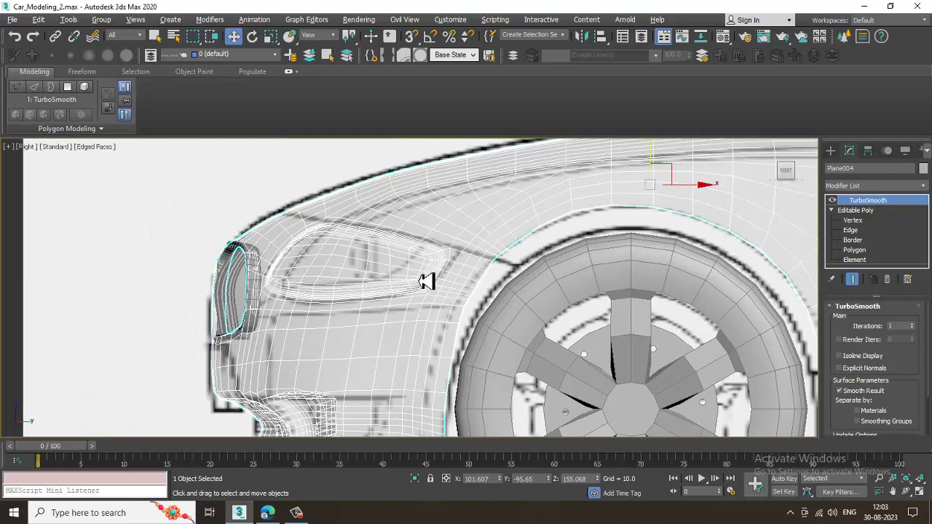
{"action": "key", "text": "alt+w"}
{"action": "middle_click", "coordinate": [627, 377]}
{"action": "key", "text": "alt+w"}
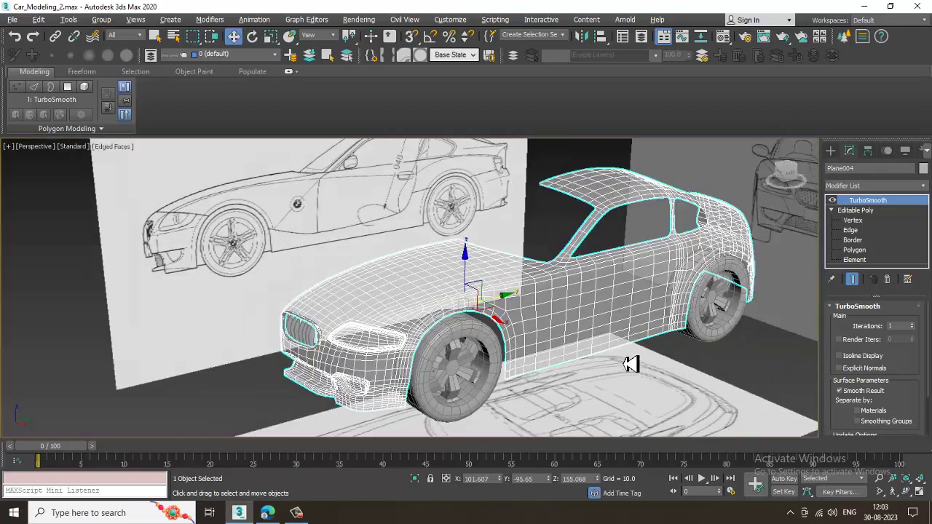
{"action": "middle_click_drag", "start_coordinate": [626, 363], "coordinate": [600, 355], "text": "alt"}
{"action": "key", "text": "alt+x"}
{"action": "middle_click_drag", "start_coordinate": [556, 335], "coordinate": [566, 324], "text": "alt"}
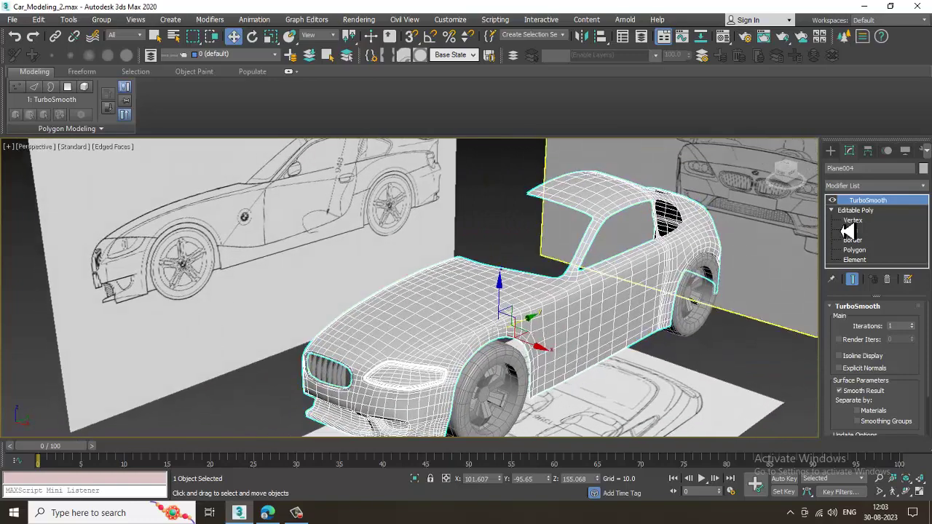
Step: Turn off the body's TurboSmooth display and make the body see-through over the blueprint in the Front view
{"action": "left_click", "coordinate": [834, 201]}
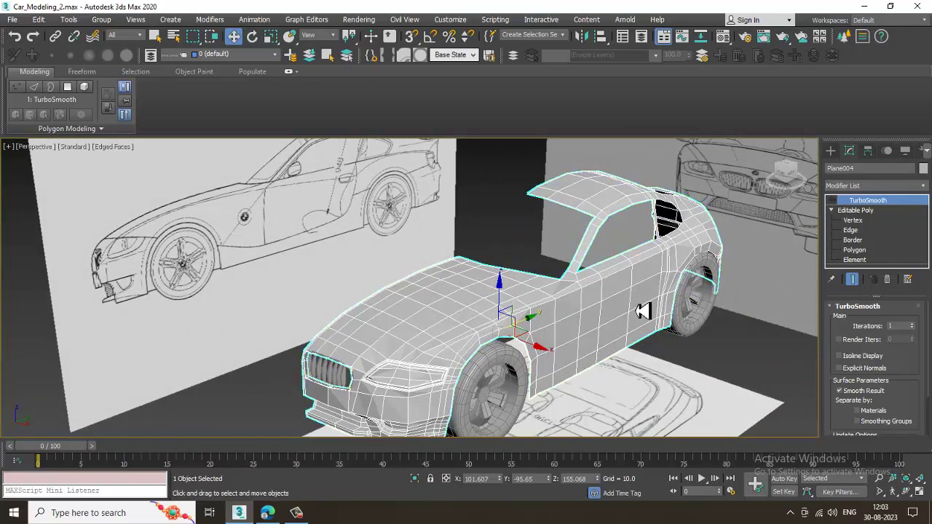
{"action": "key", "text": "alt+w"}
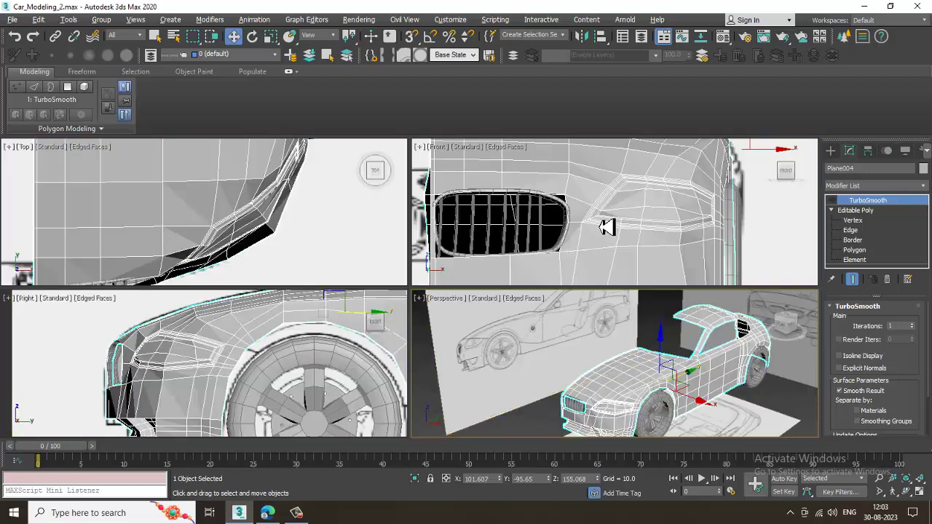
{"action": "key", "text": "alt+w"}
{"action": "middle_click_drag", "start_coordinate": [608, 227], "coordinate": [739, 251]}
{"action": "scroll", "coordinate": [586, 230], "scroll_direction": "down", "scroll_amount": 3}
{"action": "key", "text": "alt+x"}
{"action": "middle_click_drag", "start_coordinate": [593, 289], "coordinate": [559, 284]}
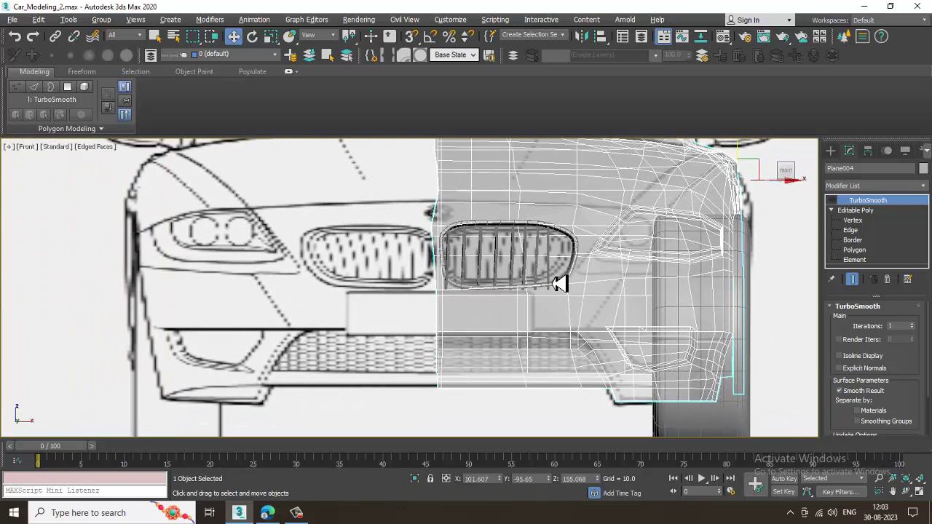
{"action": "scroll", "coordinate": [558, 302], "scroll_direction": "up", "scroll_amount": 2}
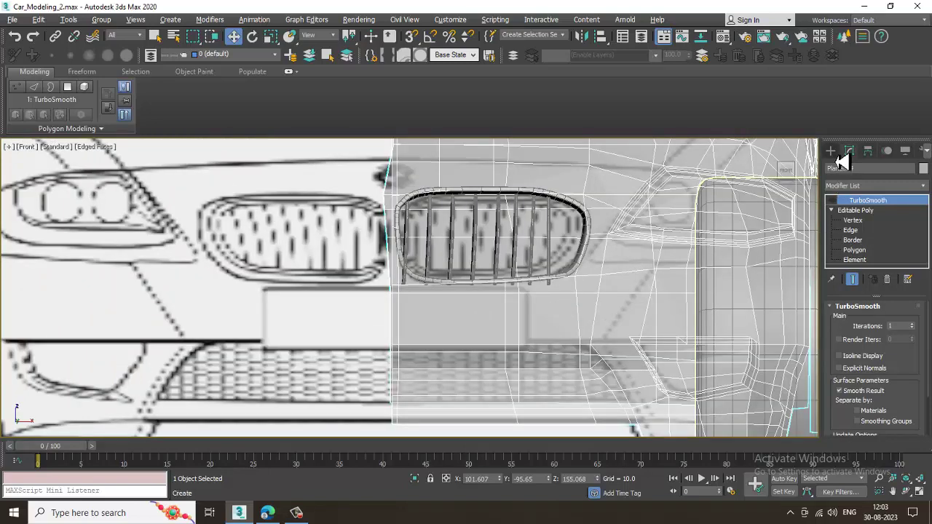
Step: Create a box about 45.7 wide, 10.8 long and 1.3 high over the number plate in the front blueprint
{"action": "left_click", "coordinate": [835, 153]}
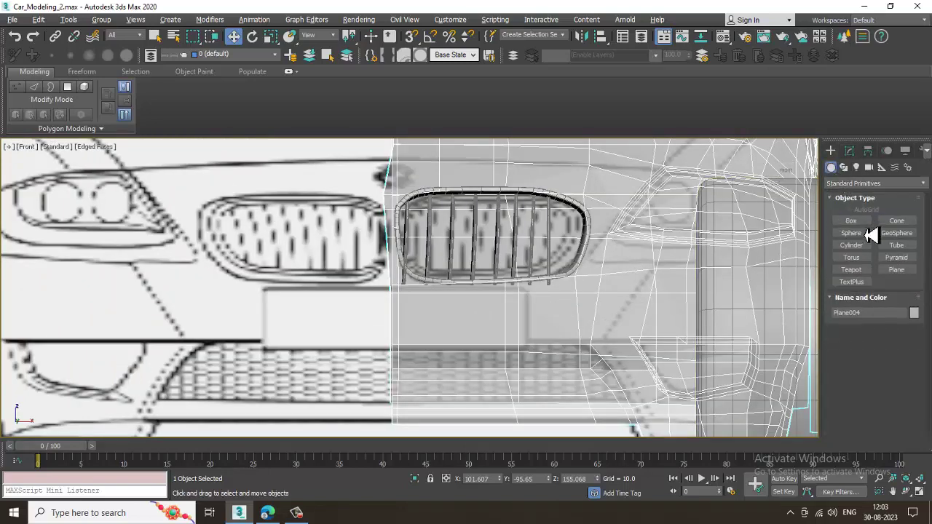
{"action": "left_click", "coordinate": [851, 221]}
{"action": "left_click_drag", "start_coordinate": [526, 288], "coordinate": [264, 350]}
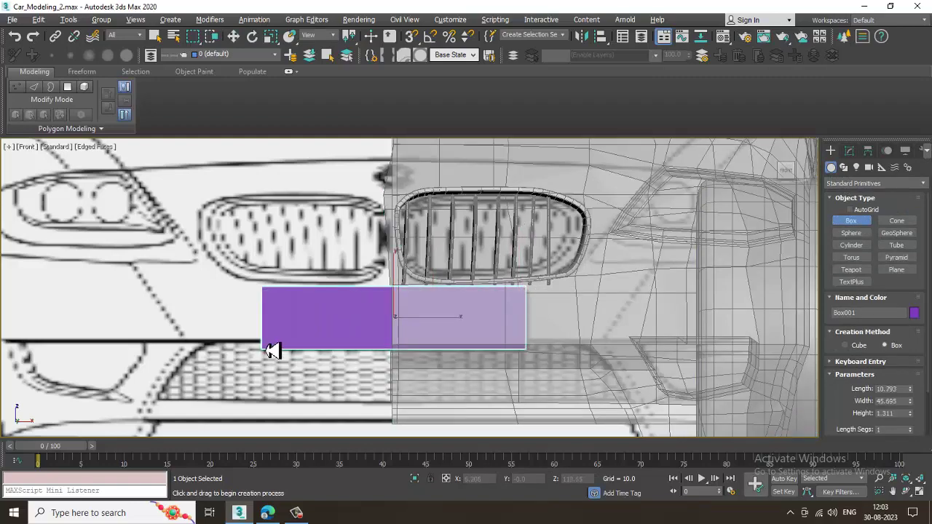
{"action": "key", "text": "w"}
Step: Move the number plate box along Y to about -172.56, just in front of the bumper
{"action": "key", "text": "alt+w"}
{"action": "middle_click", "coordinate": [564, 354]}
{"action": "key", "text": "alt+w"}
{"action": "middle_click_drag", "start_coordinate": [564, 354], "coordinate": [542, 325], "text": "alt"}
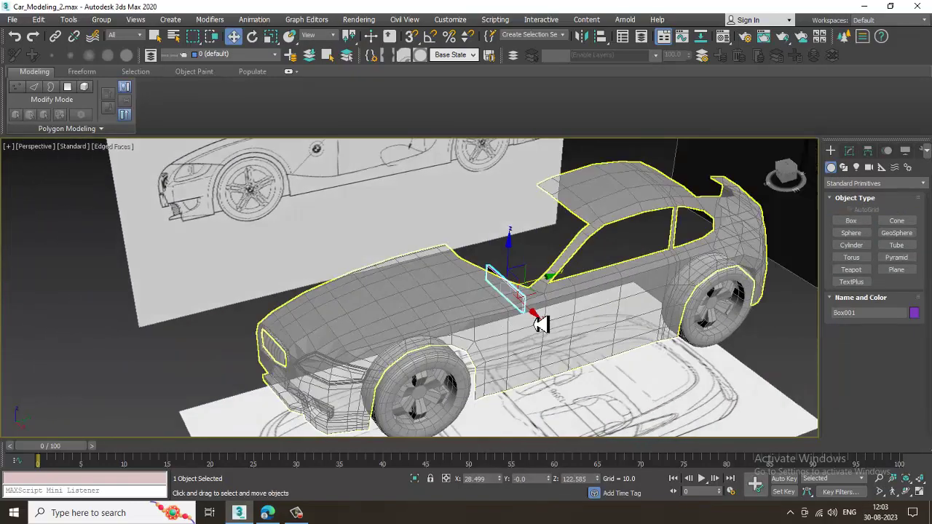
{"action": "scroll", "coordinate": [542, 324], "scroll_direction": "up", "scroll_amount": 4}
{"action": "left_click_drag", "start_coordinate": [537, 277], "coordinate": [159, 314]}
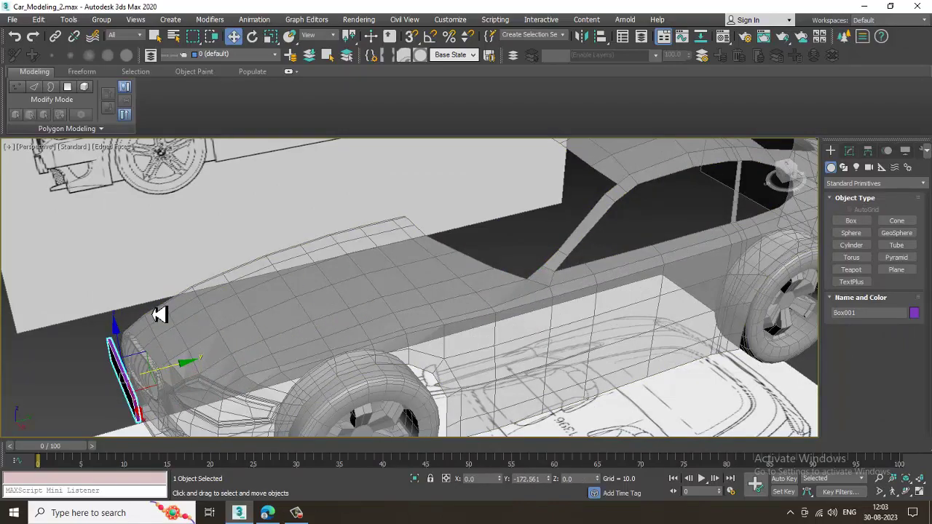
{"action": "middle_click_drag", "start_coordinate": [159, 315], "coordinate": [290, 281], "text": "alt"}
{"action": "scroll", "coordinate": [226, 318], "scroll_direction": "up", "scroll_amount": 4}
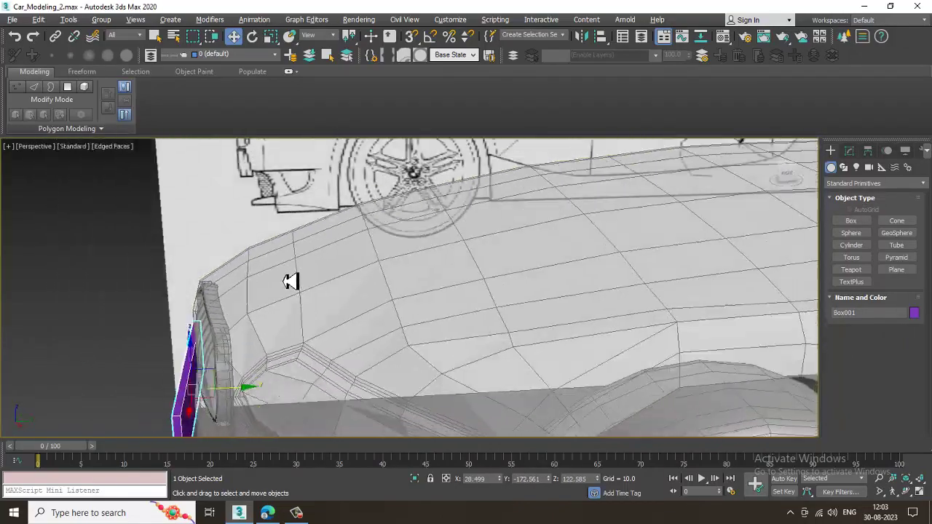
{"action": "scroll", "coordinate": [290, 282], "scroll_direction": "down", "scroll_amount": 3}
{"action": "key", "text": "alt+w"}
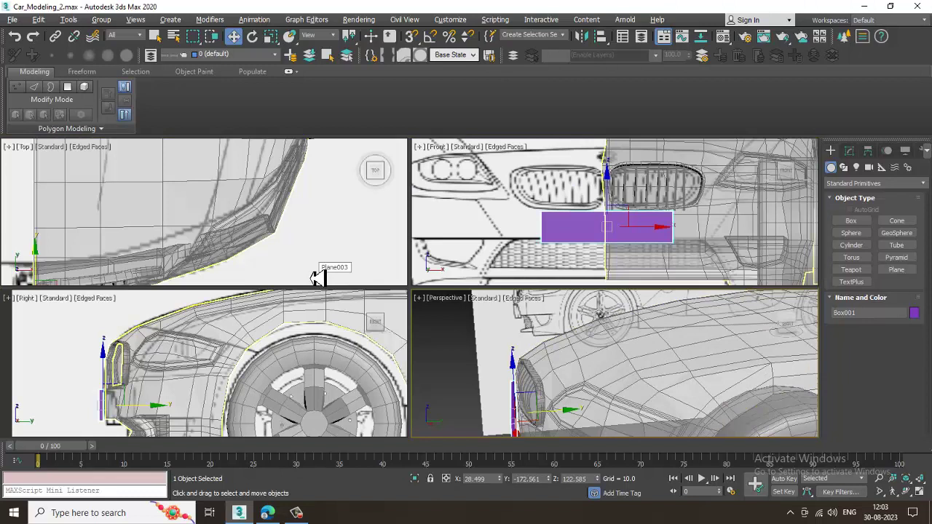
{"action": "left_click", "coordinate": [298, 514]}
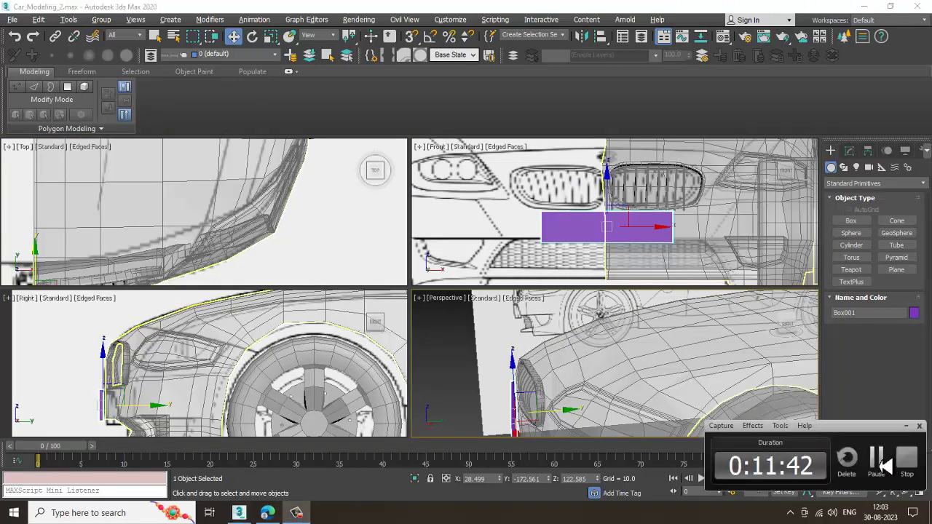
{"action": "left_click", "coordinate": [880, 466]}
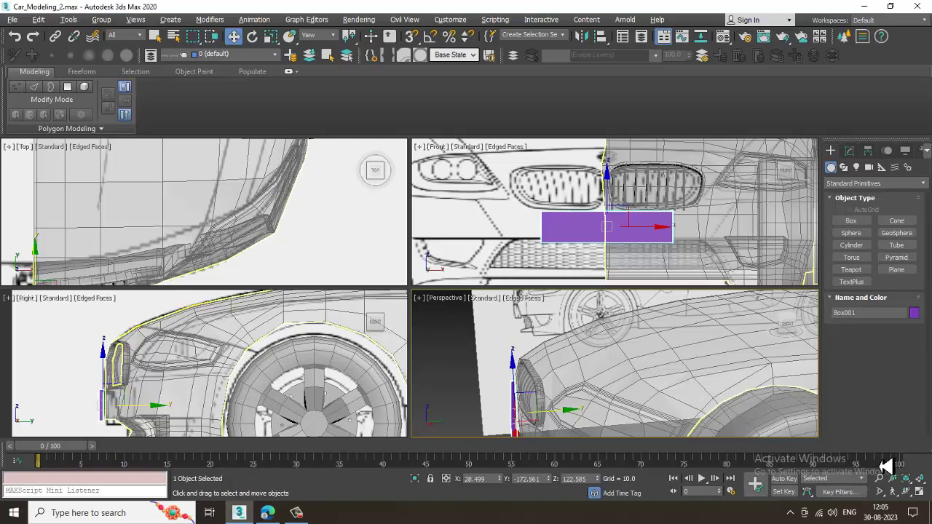
Step: Convert the number plate box to an Editable Poly
{"action": "middle_click_drag", "start_coordinate": [645, 379], "coordinate": [384, 319], "text": "alt"}
{"action": "key", "text": "alt+w"}
{"action": "scroll", "coordinate": [427, 337], "scroll_direction": "up", "scroll_amount": 3}
{"action": "scroll", "coordinate": [418, 341], "scroll_direction": "up", "scroll_amount": 3}
{"action": "right_click", "coordinate": [356, 314]}
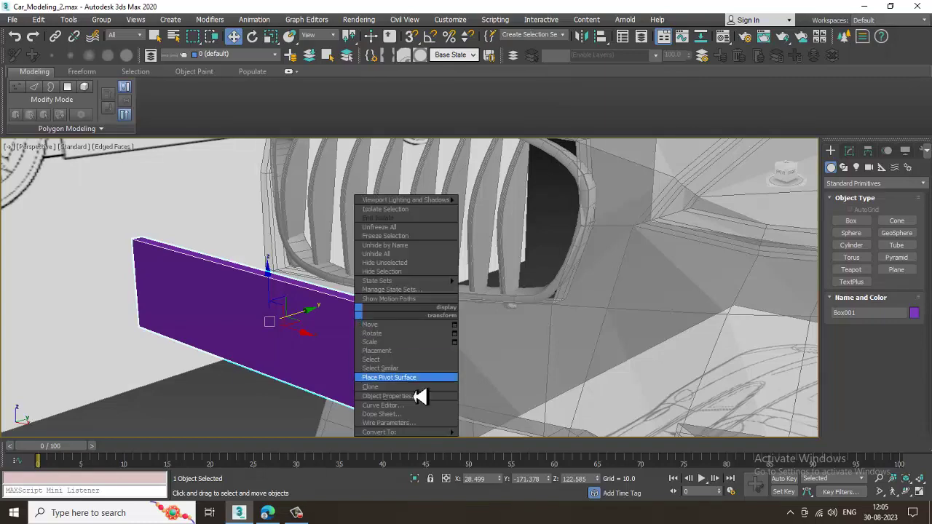
{"action": "mouse_move", "coordinate": [437, 435]}
{"action": "left_click", "coordinate": [506, 442]}
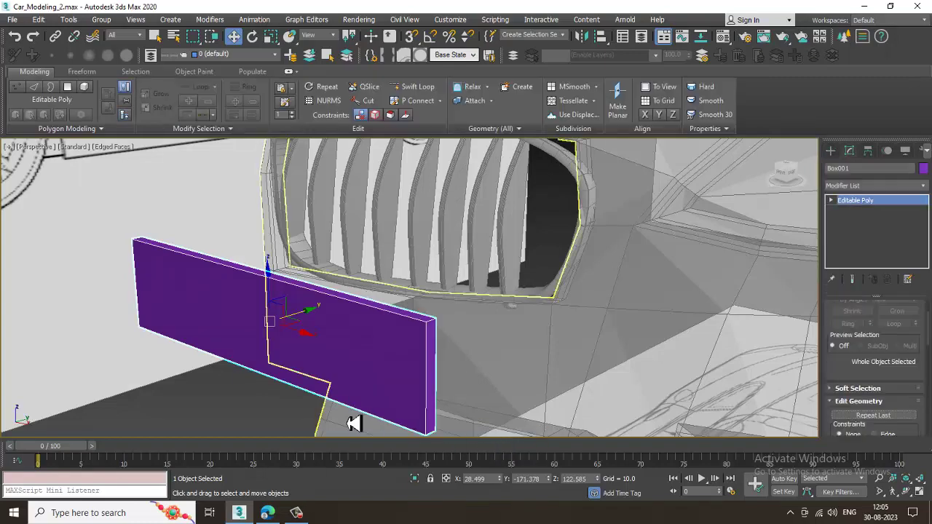
Step: Select the number plate's large front polygon and inset it to leave a thin rim
{"action": "key", "text": "4"}
{"action": "left_click", "coordinate": [307, 380]}
{"action": "middle_click_drag", "start_coordinate": [460, 362], "coordinate": [468, 362], "text": "alt"}
{"action": "left_click_drag", "start_coordinate": [844, 377], "coordinate": [853, 318]}
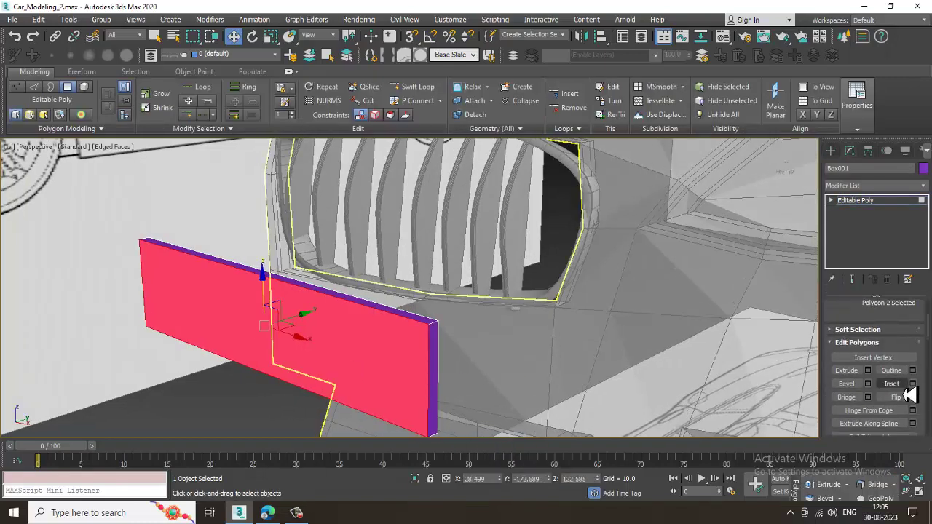
{"action": "left_click", "coordinate": [913, 385]}
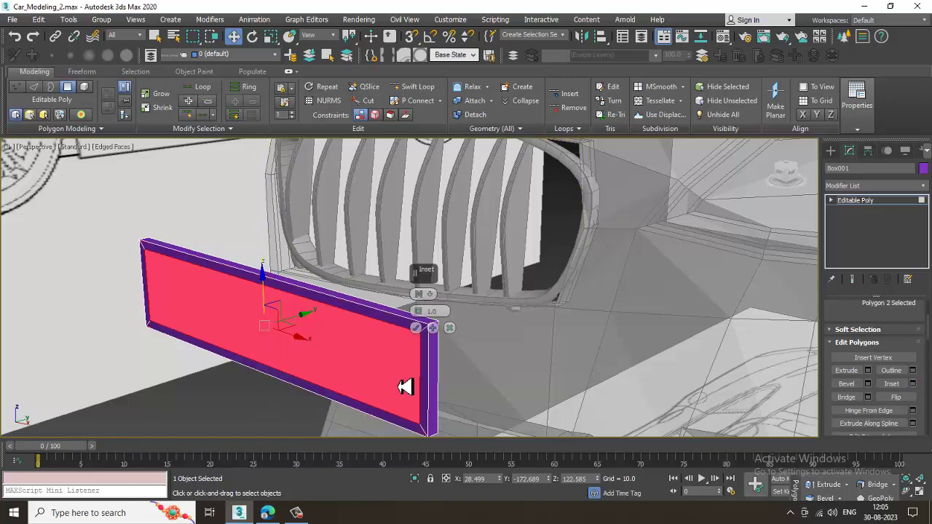
{"action": "left_click_drag", "start_coordinate": [420, 312], "coordinate": [423, 327]}
{"action": "left_click", "coordinate": [417, 328]}
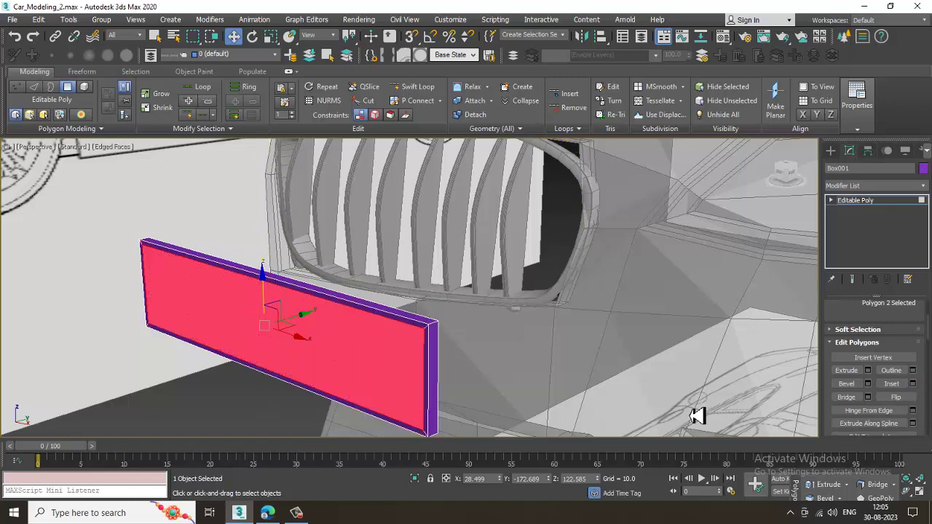
Step: Bevel the plate's inset front face slightly inward with a negative height and leave polygon editing
{"action": "left_click", "coordinate": [868, 384]}
{"action": "left_click_drag", "start_coordinate": [428, 318], "coordinate": [454, 370]}
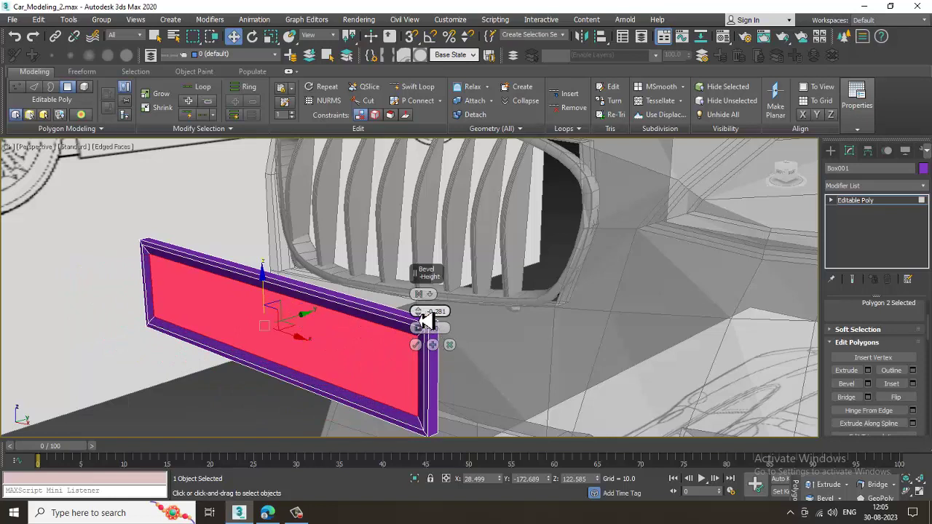
{"action": "left_click_drag", "start_coordinate": [426, 319], "coordinate": [428, 331]}
{"action": "left_click", "coordinate": [416, 345]}
{"action": "scroll", "coordinate": [535, 310], "scroll_direction": "down", "scroll_amount": 3}
{"action": "middle_click_drag", "start_coordinate": [579, 309], "coordinate": [462, 337], "text": "alt"}
{"action": "scroll", "coordinate": [548, 317], "scroll_direction": "down", "scroll_amount": 3}
{"action": "middle_click_drag", "start_coordinate": [548, 317], "coordinate": [863, 247], "text": "alt"}
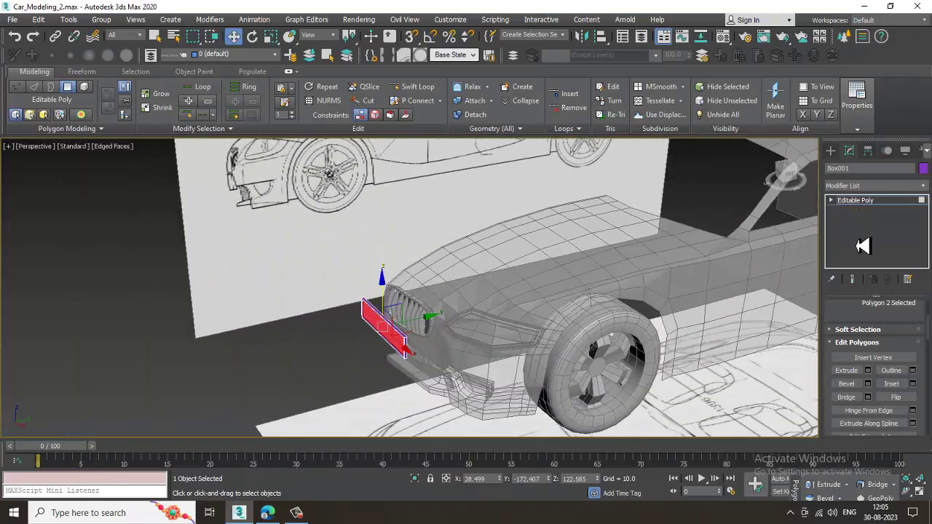
{"action": "left_click", "coordinate": [877, 204]}
Step: Select the car body mesh in place of the number plate
{"action": "middle_click_drag", "start_coordinate": [582, 273], "coordinate": [350, 361]}
{"action": "scroll", "coordinate": [487, 341], "scroll_direction": "down", "scroll_amount": 3}
{"action": "middle_click_drag", "start_coordinate": [487, 341], "coordinate": [427, 341], "text": "alt"}
{"action": "scroll", "coordinate": [508, 327], "scroll_direction": "up", "scroll_amount": 3}
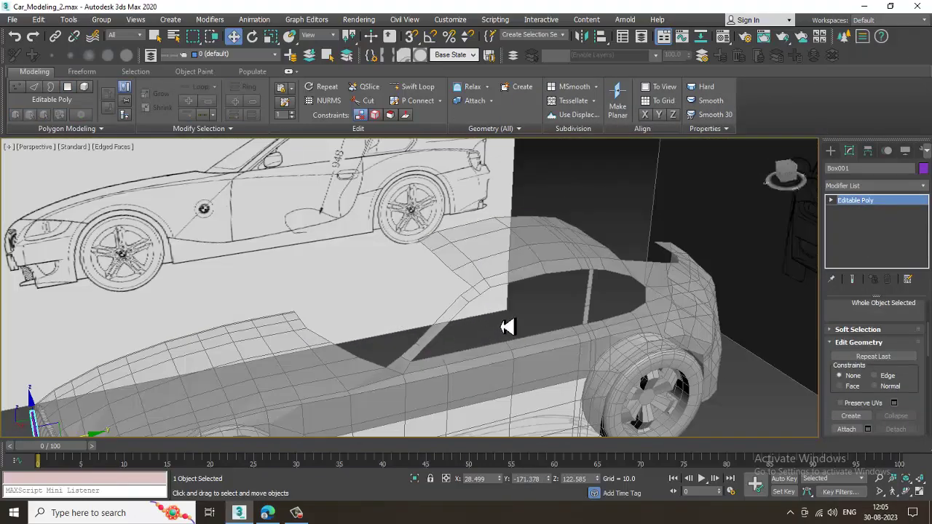
{"action": "middle_click_drag", "start_coordinate": [508, 327], "coordinate": [462, 301], "text": "alt"}
{"action": "left_click", "coordinate": [466, 252]}
Step: Examine the body's side, from door to rear wheel, against the side blueprint in the Right view
{"action": "key", "text": "alt+w"}
{"action": "scroll", "coordinate": [247, 353], "scroll_direction": "up", "scroll_amount": 2}
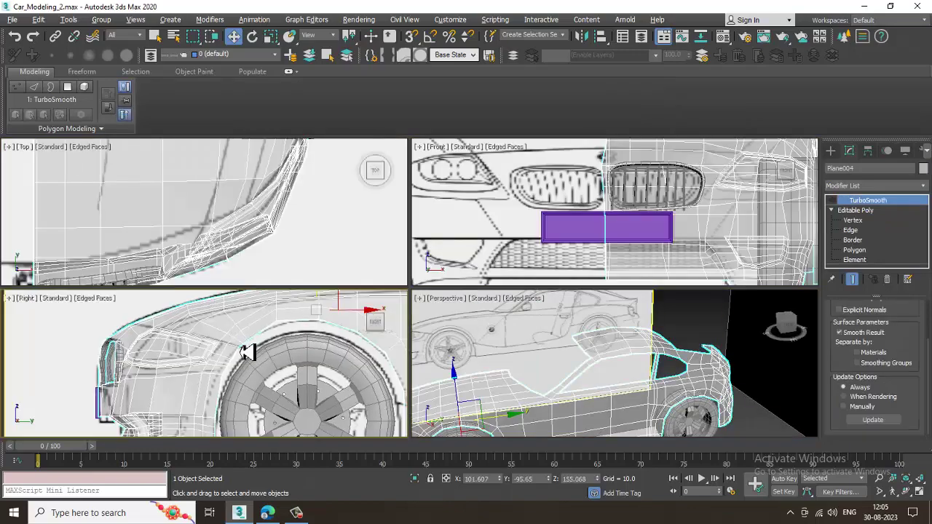
{"action": "scroll", "coordinate": [247, 353], "scroll_direction": "down", "scroll_amount": 3}
{"action": "key", "text": "alt+w"}
{"action": "middle_click_drag", "start_coordinate": [547, 302], "coordinate": [328, 303]}
{"action": "scroll", "coordinate": [328, 303], "scroll_direction": "down", "scroll_amount": 2}
{"action": "middle_click_drag", "start_coordinate": [393, 310], "coordinate": [295, 310]}
{"action": "scroll", "coordinate": [342, 321], "scroll_direction": "up", "scroll_amount": 2}
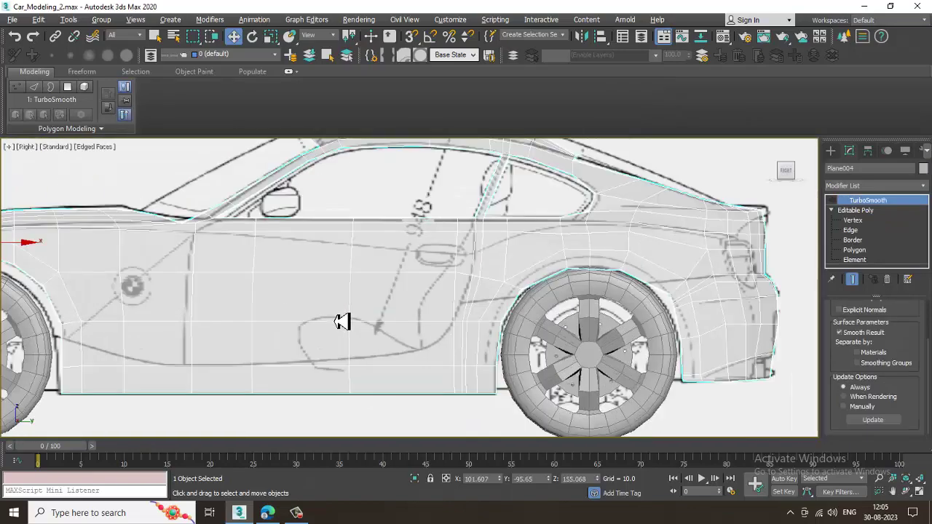
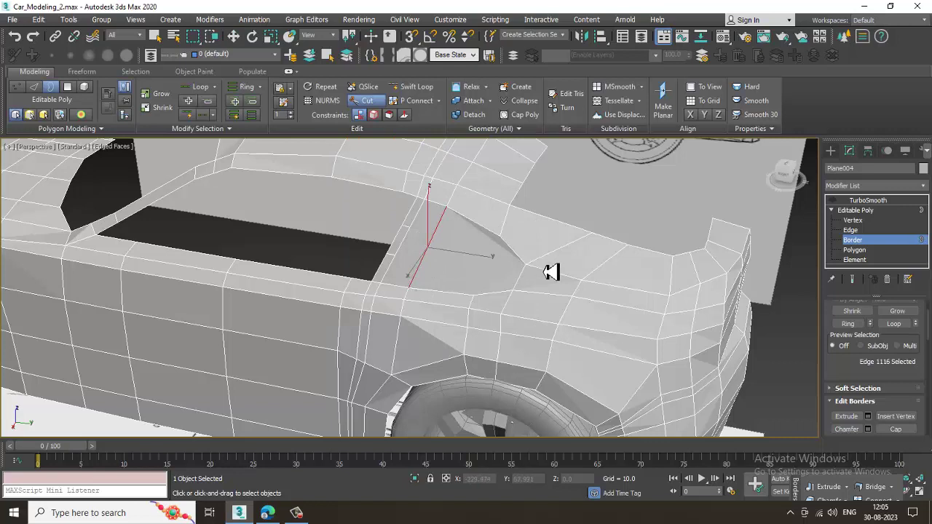
Step: Cut edges across and along the filled rear quarter window so that it forms a grid of smaller polygons
{"action": "left_click", "coordinate": [501, 242]}
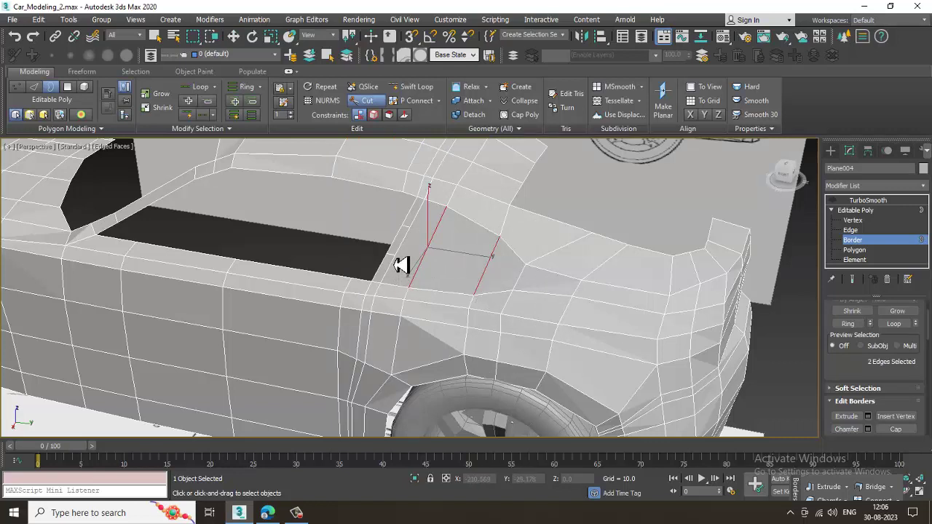
{"action": "right_click", "coordinate": [535, 274]}
{"action": "middle_click_drag", "start_coordinate": [648, 266], "coordinate": [795, 279], "text": "alt"}
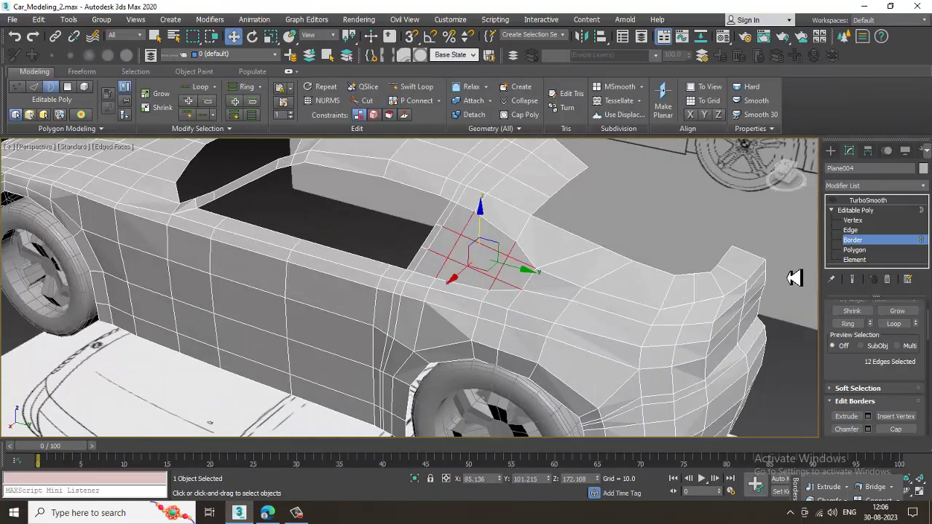
{"action": "scroll", "coordinate": [648, 266], "scroll_direction": "up", "scroll_amount": 4}
Step: Select the nine polygons that fill the rear quarter window
{"action": "left_click", "coordinate": [854, 251]}
{"action": "scroll", "coordinate": [622, 262], "scroll_direction": "down", "scroll_amount": 2}
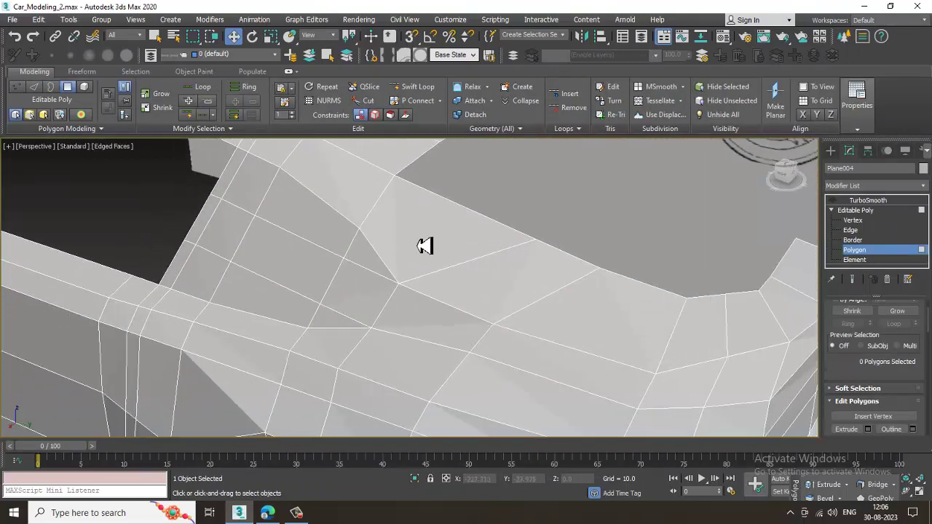
{"action": "left_click", "coordinate": [243, 198]}
{"action": "left_click", "coordinate": [315, 231], "text": "ctrl"}
{"action": "left_click", "coordinate": [352, 255], "text": "ctrl"}
{"action": "left_click", "coordinate": [349, 286], "text": "ctrl"}
{"action": "left_click", "coordinate": [303, 270], "text": "ctrl"}
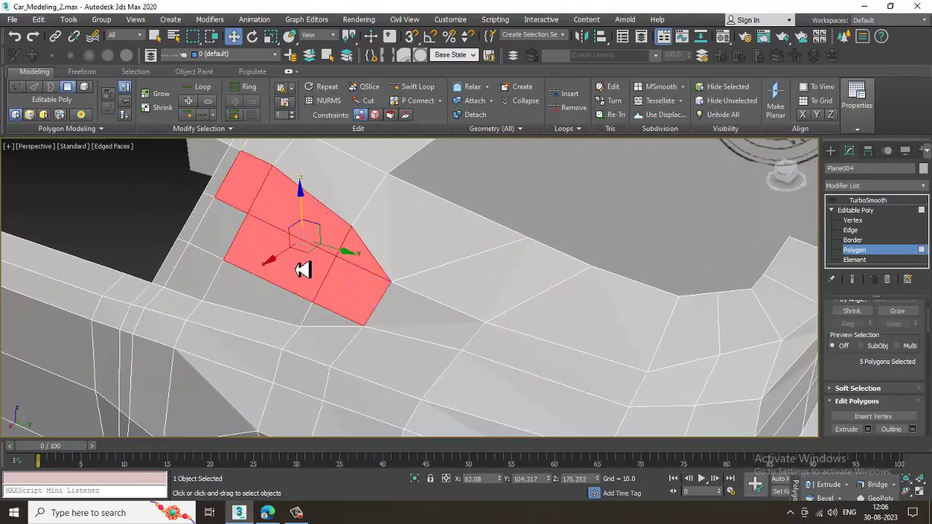
{"action": "left_click", "coordinate": [222, 236], "text": "ctrl"}
{"action": "left_click", "coordinate": [215, 270], "text": "ctrl"}
{"action": "left_click", "coordinate": [259, 297], "text": "ctrl"}
{"action": "left_click", "coordinate": [321, 320], "text": "ctrl"}
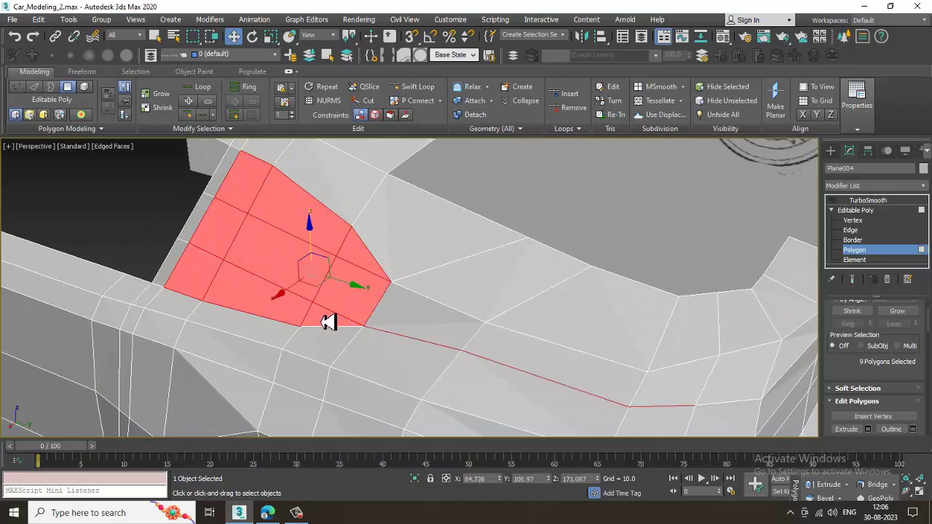
Step: Try an inset on the quarter window polygons, cancel it, and deselect the stray polygon running along the rear fender
{"action": "left_click_drag", "start_coordinate": [850, 368], "coordinate": [853, 324]}
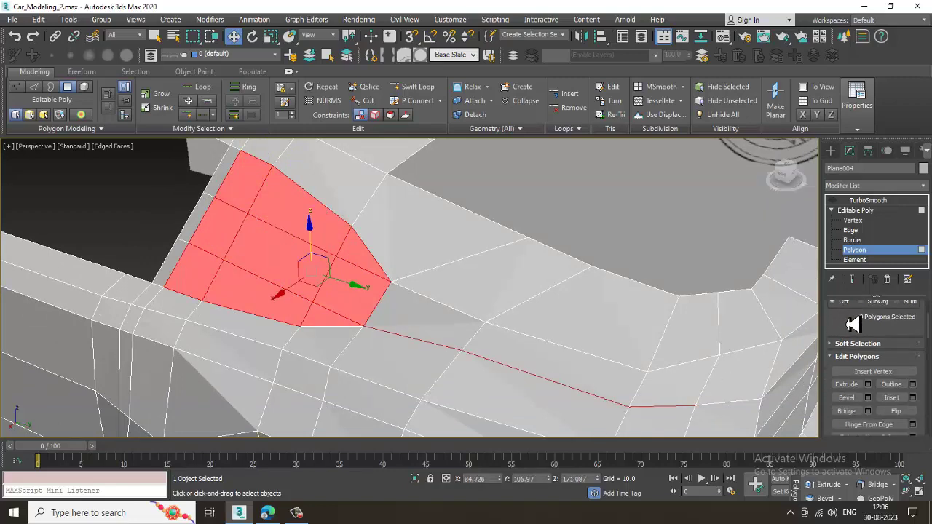
{"action": "left_click", "coordinate": [913, 398]}
{"action": "left_click", "coordinate": [450, 330]}
{"action": "middle_click_drag", "start_coordinate": [433, 318], "coordinate": [457, 313], "text": "alt"}
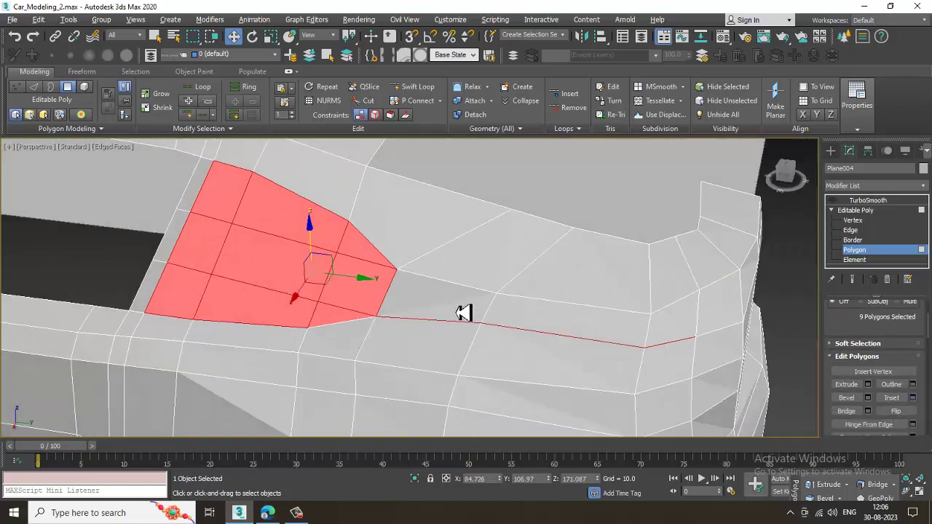
{"action": "left_click_drag", "start_coordinate": [533, 363], "coordinate": [807, 453], "text": "alt"}
{"action": "middle_click_drag", "start_coordinate": [584, 351], "coordinate": [290, 339], "text": "alt"}
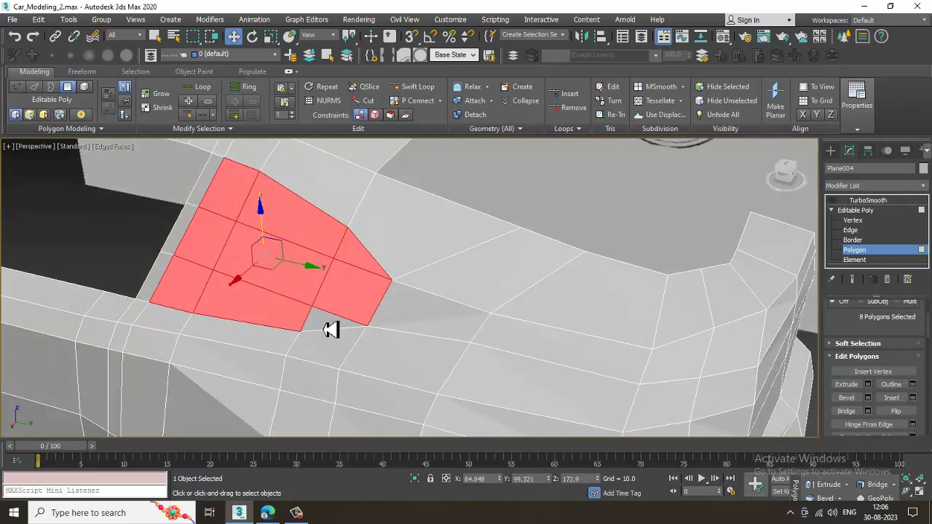
Step: Select the two overlapping vertices at the quarter window's lower rear corner and try to join them
{"action": "left_click", "coordinate": [333, 328]}
{"action": "key", "text": "1"}
{"action": "left_click", "coordinate": [371, 327]}
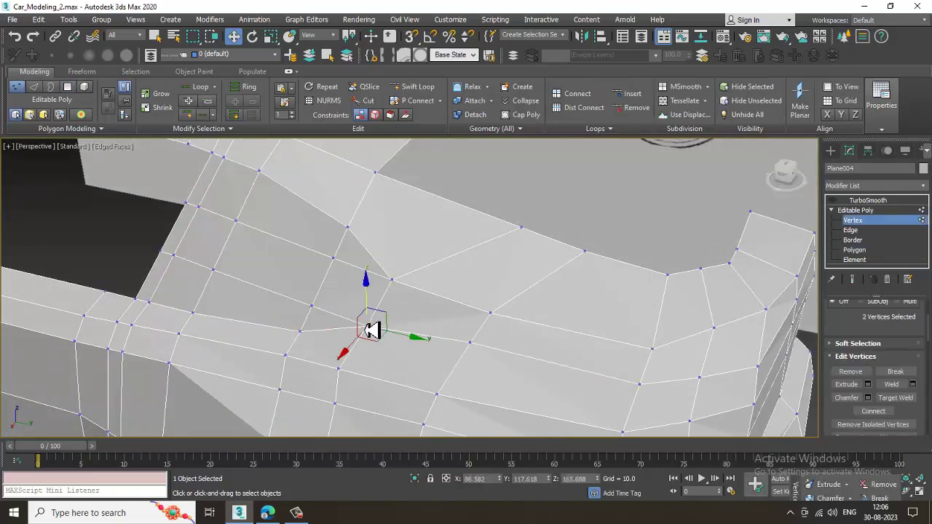
{"action": "right_click", "coordinate": [372, 333]}
{"action": "left_click", "coordinate": [352, 388]}
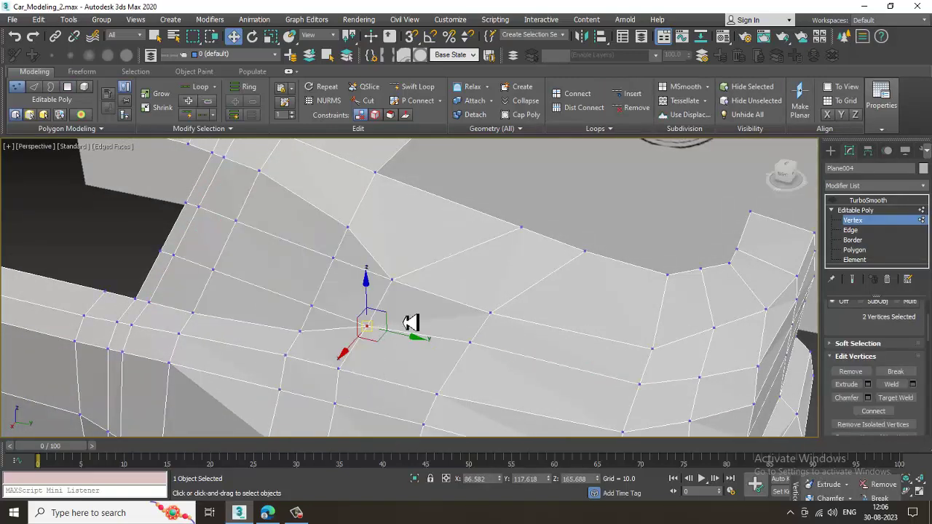
Step: Try moving one of the overlapping corner vertices away and undo the move
{"action": "left_click", "coordinate": [371, 341]}
{"action": "left_click", "coordinate": [368, 327]}
{"action": "left_click_drag", "start_coordinate": [369, 312], "coordinate": [400, 342]}
{"action": "key", "text": "ctrl+z"}
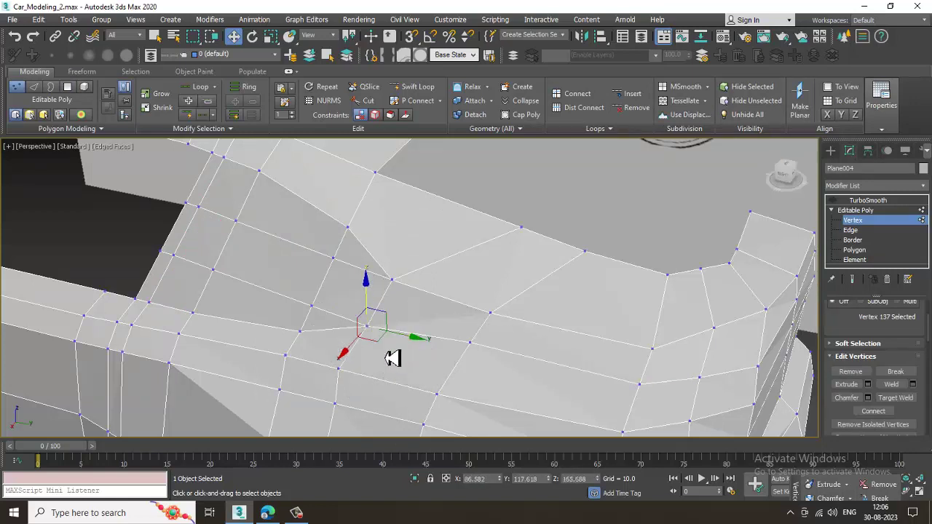
Step: Try to weld the two overlapping corner vertices with a weld threshold of about 564
{"action": "right_click", "coordinate": [365, 334]}
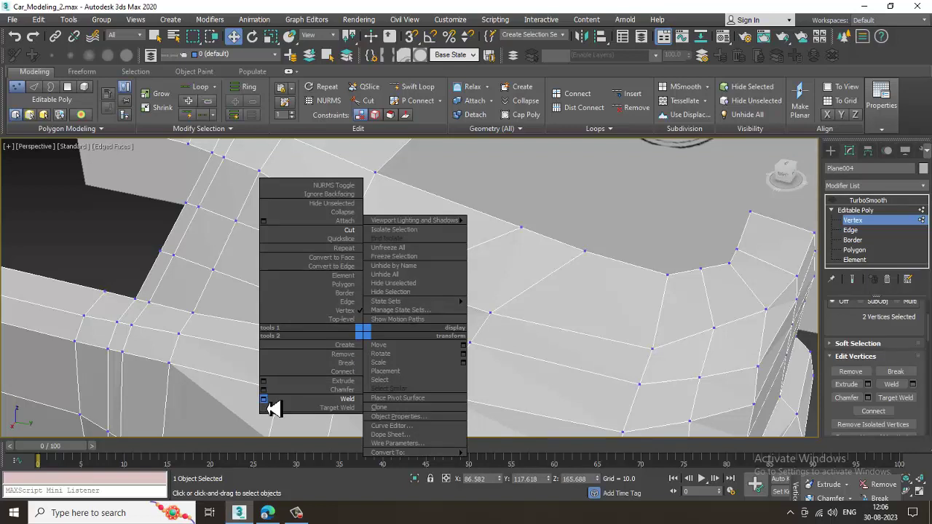
{"action": "left_click", "coordinate": [263, 400]}
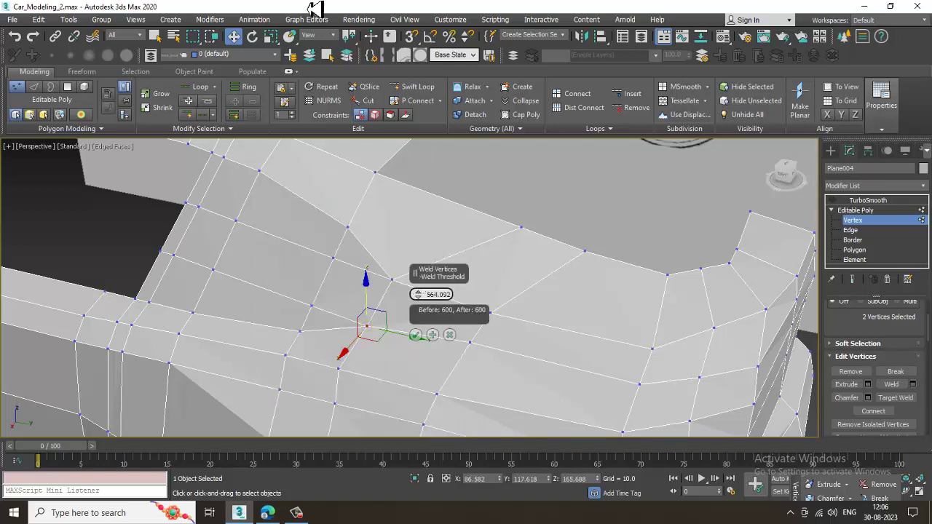
{"action": "left_click_drag", "start_coordinate": [315, 8], "coordinate": [315, 0]}
{"action": "left_click", "coordinate": [416, 336]}
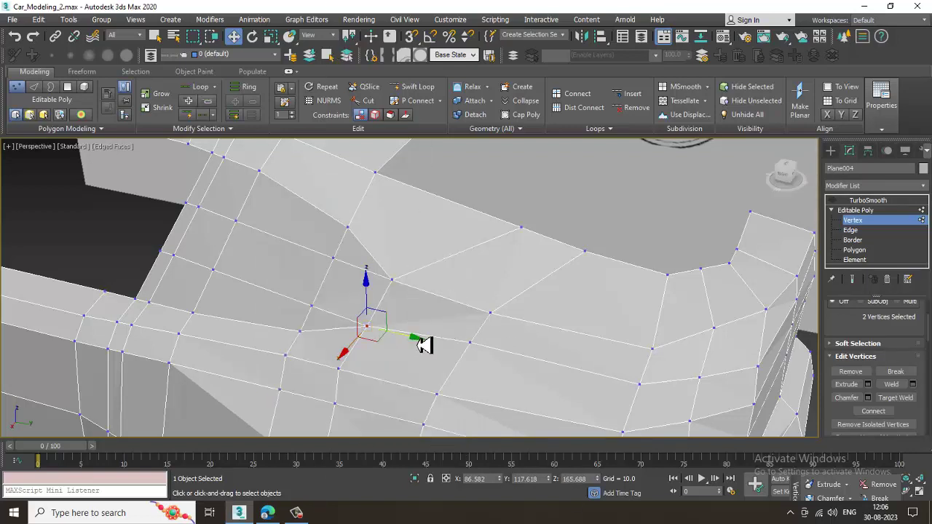
Step: Pull one overlapping corner vertex down to Z of about 160.91 and delete the polygon at that corner
{"action": "left_click", "coordinate": [368, 332]}
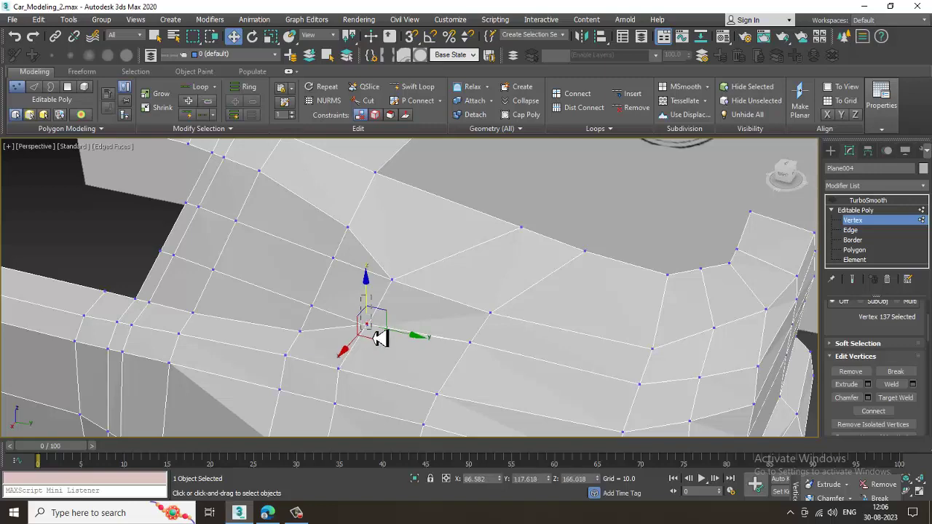
{"action": "left_click", "coordinate": [372, 362]}
{"action": "left_click", "coordinate": [369, 331]}
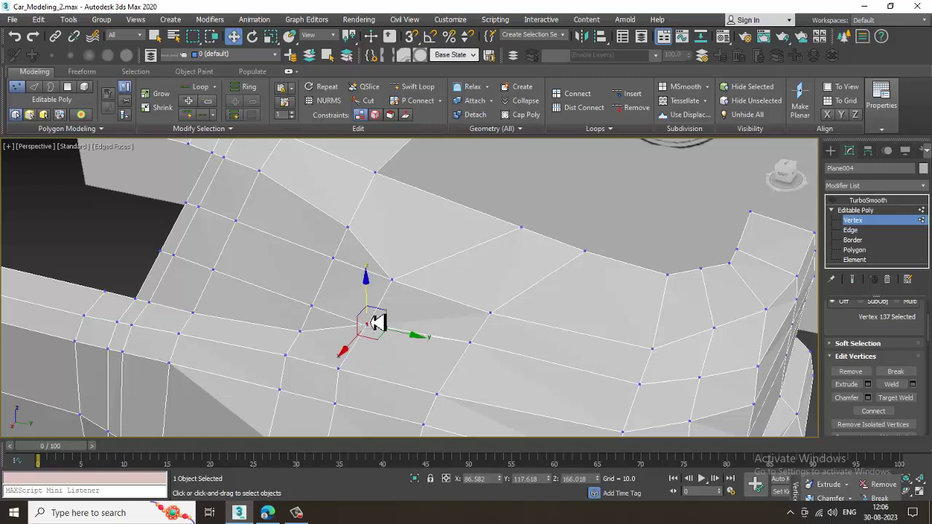
{"action": "left_click_drag", "start_coordinate": [370, 322], "coordinate": [389, 347]}
{"action": "mouse_move", "coordinate": [388, 347]}
{"action": "middle_mouse_down", "text": "alt"}
{"action": "mouse_move", "coordinate": [447, 341]}
{"action": "mouse_move", "coordinate": [462, 329]}
{"action": "mouse_move", "coordinate": [445, 358]}
{"action": "mouse_move", "coordinate": [372, 348]}
{"action": "middle_mouse_up", "text": "alt"}
{"action": "left_click", "coordinate": [855, 250]}
{"action": "key", "text": "Delete"}
Step: Target-weld the lowered corner vertex onto the vertex directly above it
{"action": "key", "text": "1"}
{"action": "left_click", "coordinate": [184, 366]}
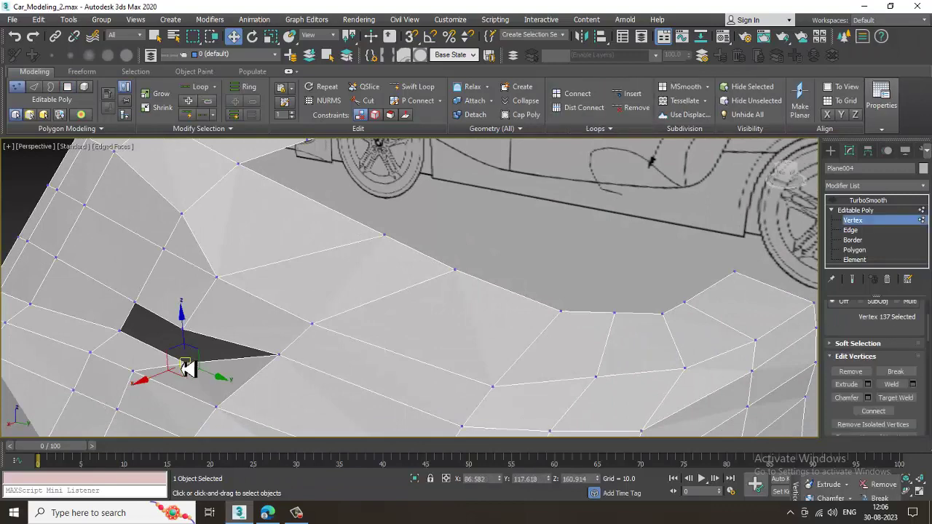
{"action": "right_click", "coordinate": [193, 367]}
{"action": "left_click", "coordinate": [183, 429]}
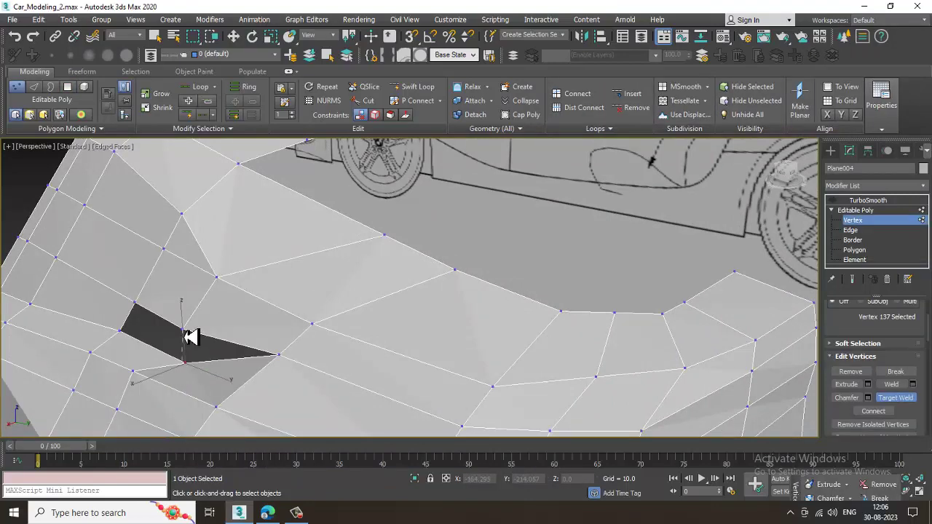
{"action": "left_click", "coordinate": [185, 335]}
{"action": "scroll", "coordinate": [207, 333], "scroll_direction": "down", "scroll_amount": 3}
{"action": "middle_click_drag", "start_coordinate": [206, 333], "coordinate": [372, 329], "text": "alt"}
{"action": "key", "text": "w"}
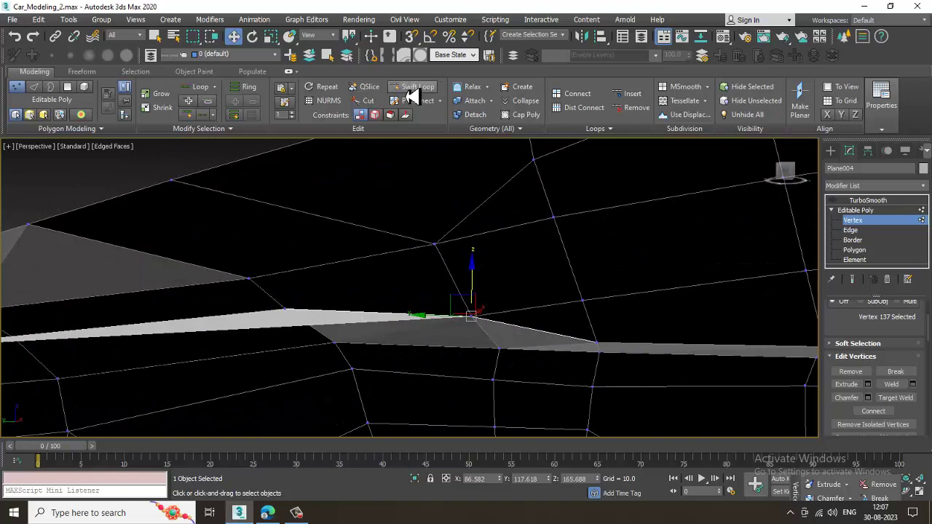
{"action": "left_click", "coordinate": [414, 88]}
{"action": "middle_click_drag", "start_coordinate": [298, 330], "coordinate": [290, 361], "text": "alt"}
{"action": "middle_click_drag", "start_coordinate": [451, 323], "coordinate": [436, 378], "text": "alt"}
{"action": "right_click", "coordinate": [437, 378]}
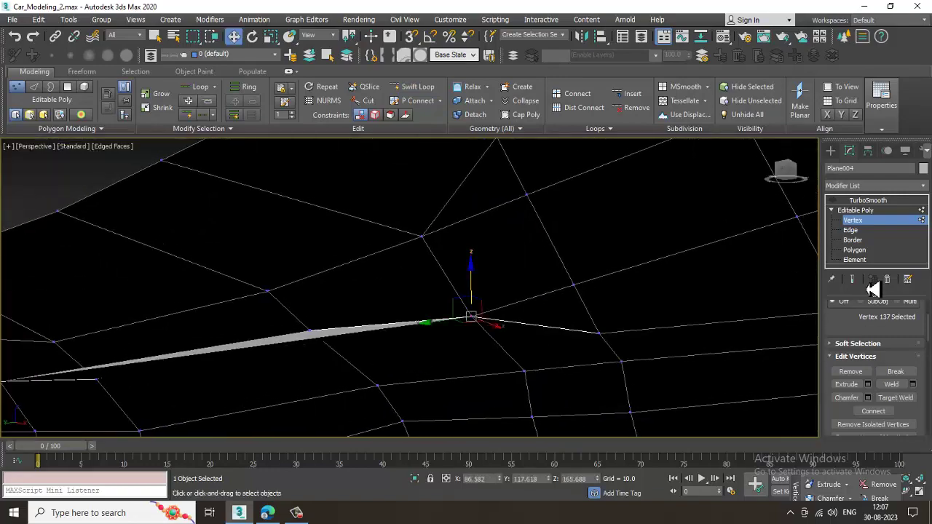
Step: Delete the stray folded polygon stretching from the quarter window corner along the rear fender
{"action": "left_click", "coordinate": [853, 251]}
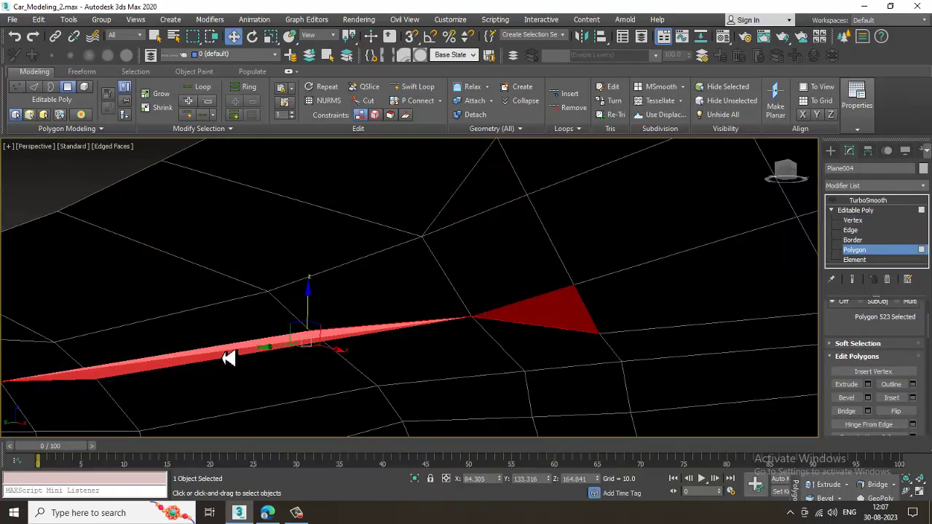
{"action": "key", "text": "Delete"}
{"action": "scroll", "coordinate": [262, 349], "scroll_direction": "down", "scroll_amount": 4}
{"action": "middle_click_drag", "start_coordinate": [532, 353], "coordinate": [446, 373], "text": "alt"}
{"action": "scroll", "coordinate": [446, 374], "scroll_direction": "down", "scroll_amount": 5}
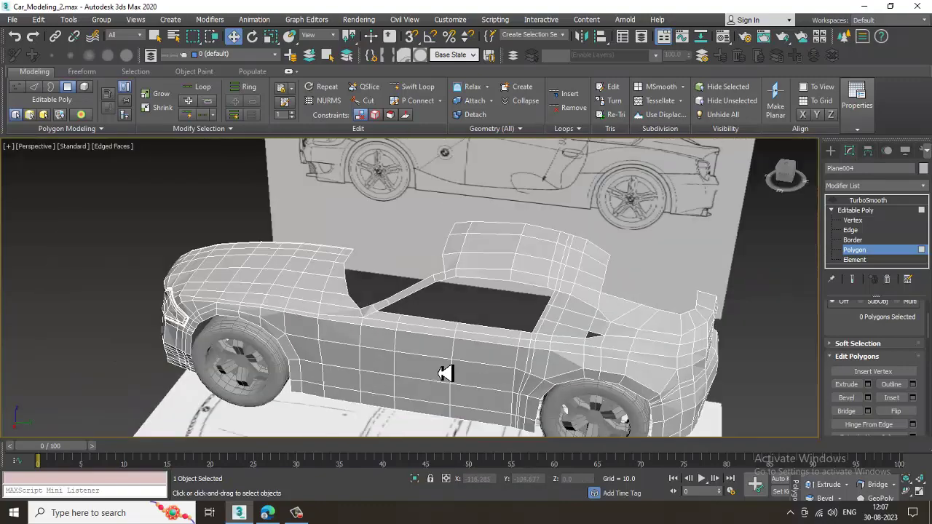
Step: Close the triangular hole beside the rear quarter window by target-welding its lower vertex onto the vertex directly above it
{"action": "scroll", "coordinate": [446, 373], "scroll_direction": "down", "scroll_amount": 4}
{"action": "middle_click_drag", "start_coordinate": [582, 353], "coordinate": [503, 343]}
{"action": "scroll", "coordinate": [504, 343], "scroll_direction": "up", "scroll_amount": 8}
{"action": "middle_click_drag", "start_coordinate": [252, 356], "coordinate": [445, 362], "text": "alt"}
{"action": "middle_click_drag", "start_coordinate": [445, 362], "coordinate": [452, 410], "text": "alt"}
{"action": "scroll", "coordinate": [352, 282], "scroll_direction": "up", "scroll_amount": 2}
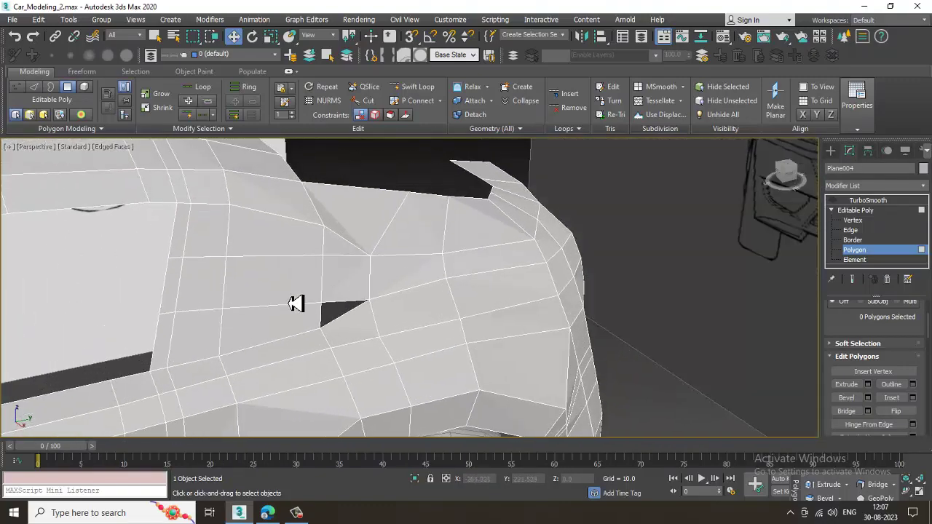
{"action": "scroll", "coordinate": [296, 304], "scroll_direction": "up", "scroll_amount": 2}
{"action": "scroll", "coordinate": [296, 303], "scroll_direction": "down", "scroll_amount": 1}
{"action": "right_click", "coordinate": [313, 299]}
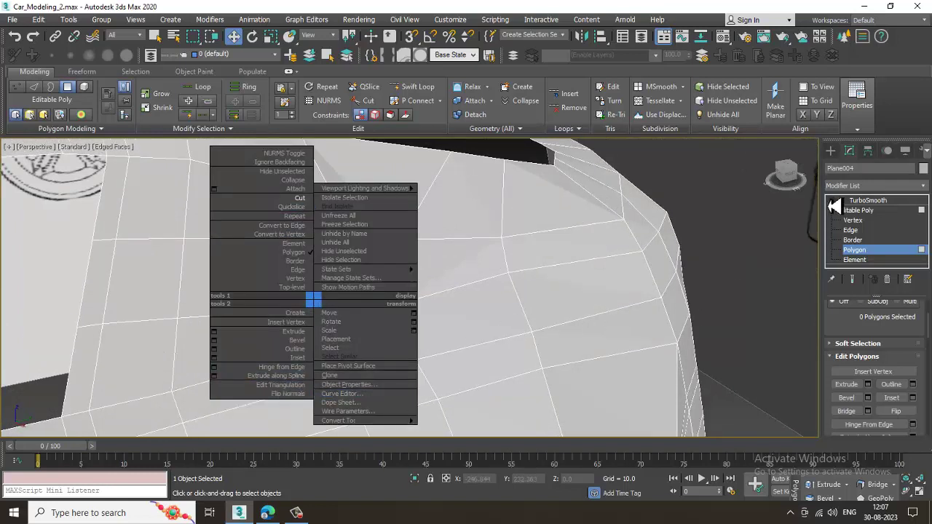
{"action": "left_click", "coordinate": [852, 230]}
{"action": "right_click", "coordinate": [375, 317]}
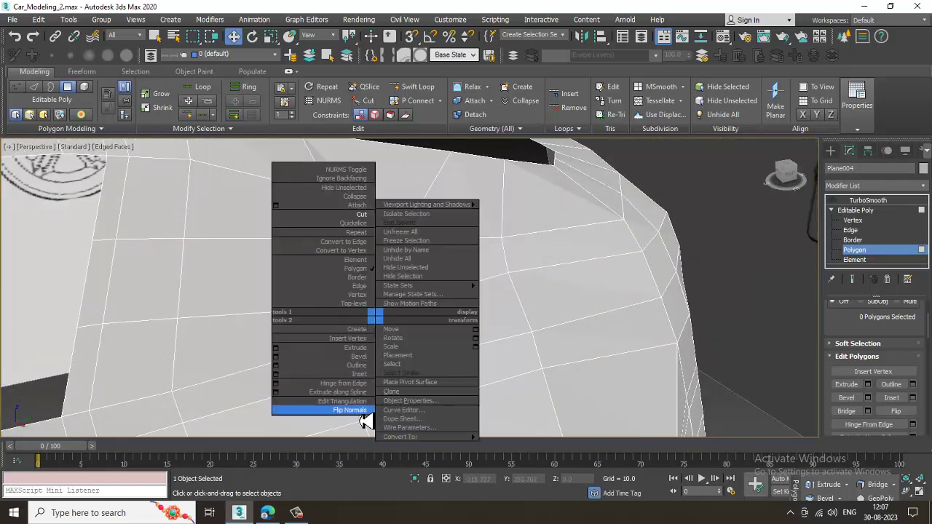
{"action": "left_click", "coordinate": [864, 229]}
{"action": "left_click", "coordinate": [870, 222]}
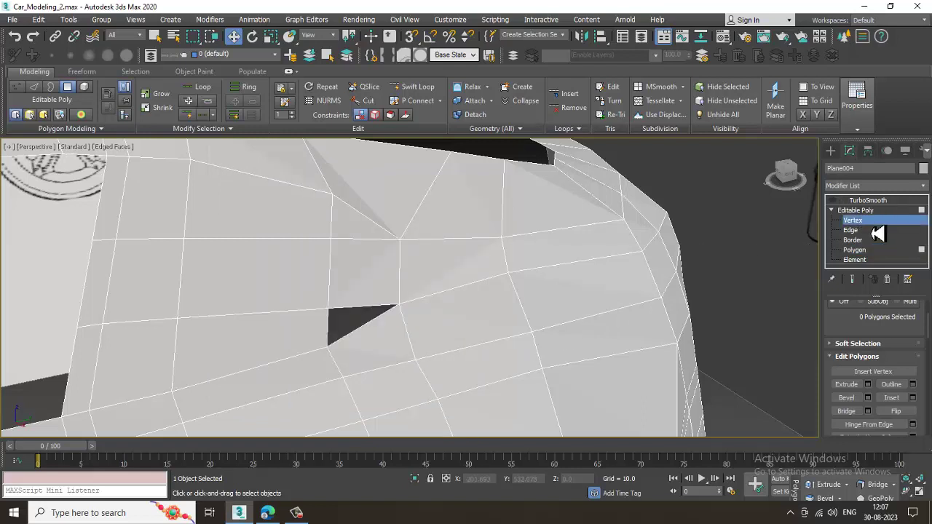
{"action": "left_click", "coordinate": [399, 305]}
{"action": "right_click", "coordinate": [548, 284]}
{"action": "left_click", "coordinate": [509, 357]}
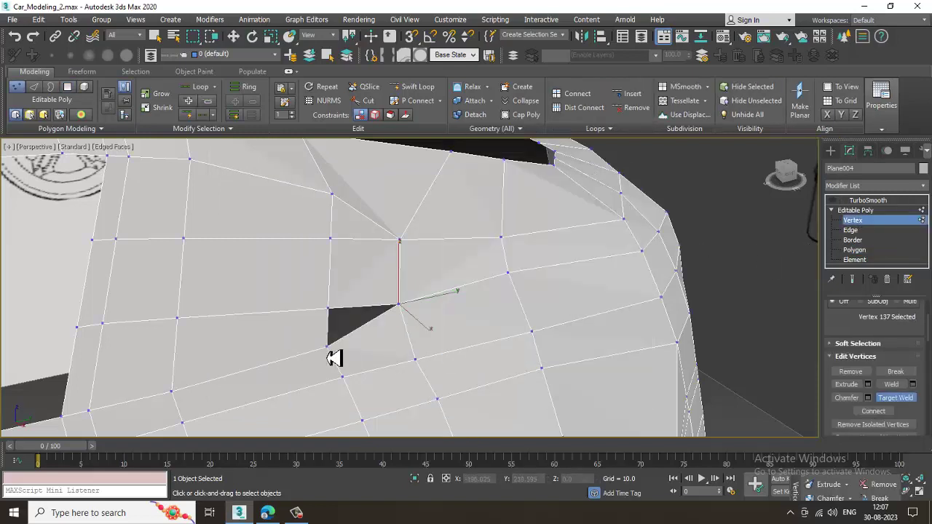
{"action": "left_click", "coordinate": [333, 313]}
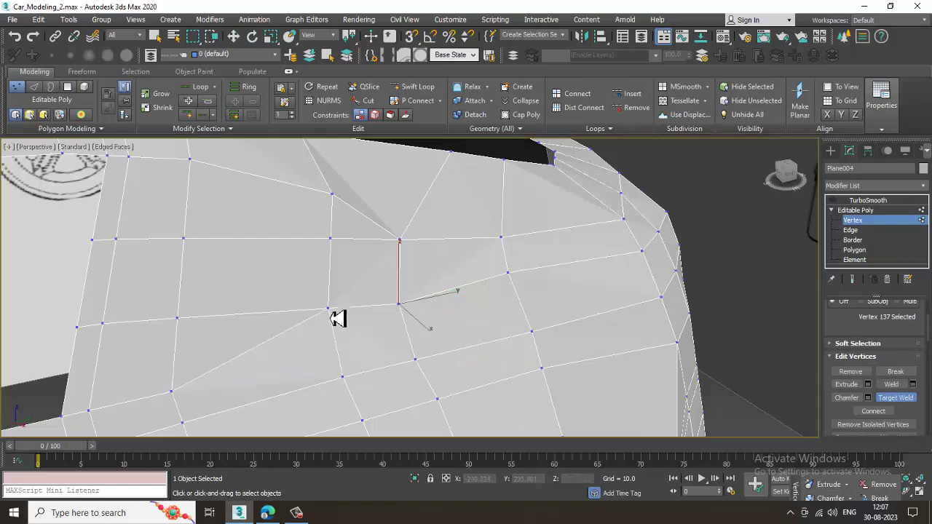
{"action": "right_click", "coordinate": [364, 334]}
{"action": "scroll", "coordinate": [366, 334], "scroll_direction": "down", "scroll_amount": 4}
{"action": "mouse_move", "coordinate": [365, 334]}
{"action": "middle_mouse_down", "text": "alt"}
{"action": "mouse_move", "coordinate": [381, 321]}
{"action": "mouse_move", "coordinate": [363, 322]}
{"action": "middle_mouse_up", "text": "alt"}
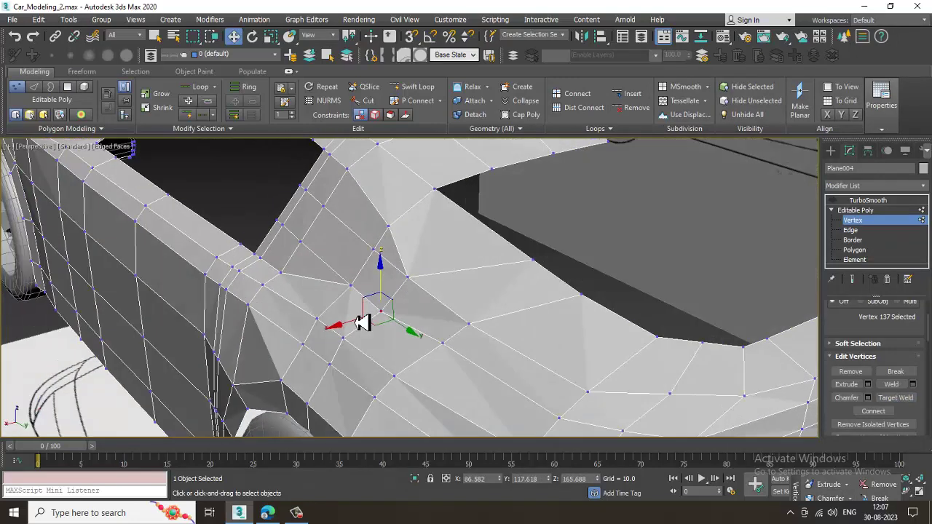
Step: Select the six polygons that fill the rear quarter window
{"action": "left_click", "coordinate": [876, 252]}
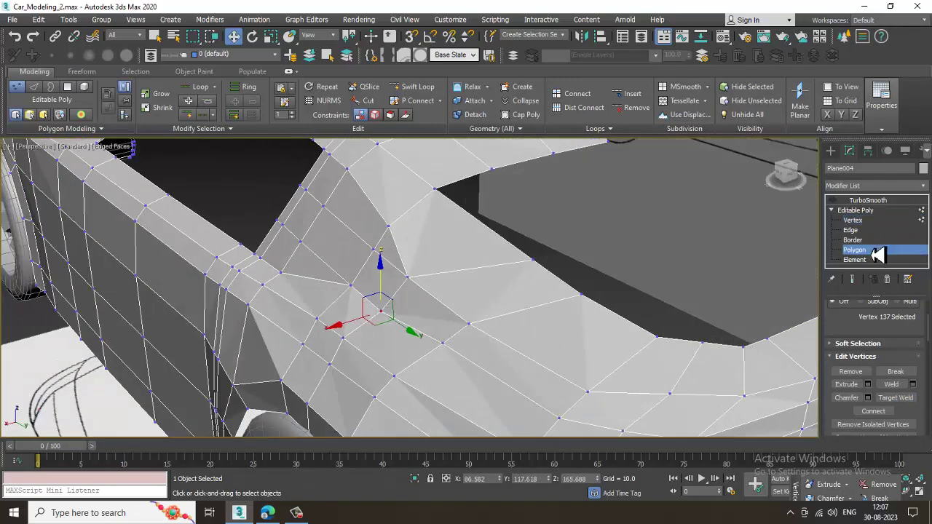
{"action": "middle_click_drag", "start_coordinate": [255, 288], "coordinate": [393, 284], "text": "alt"}
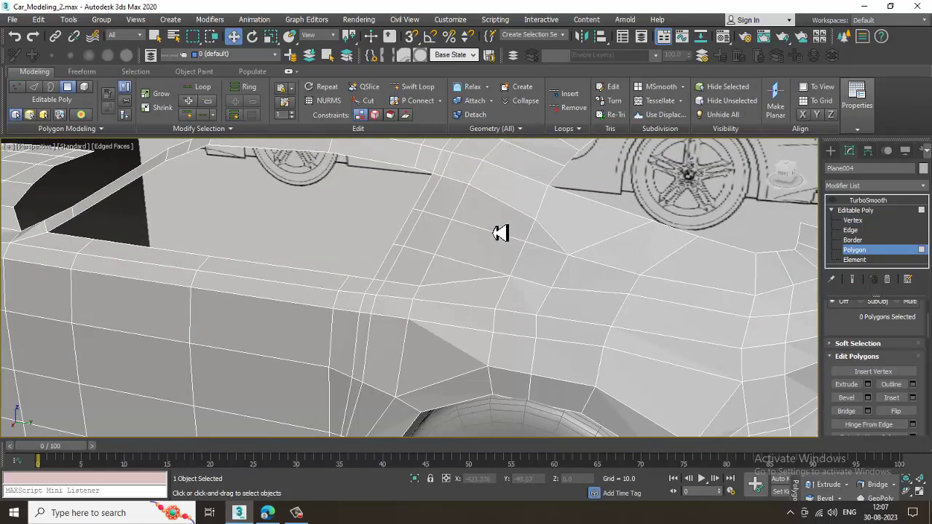
{"action": "left_click", "coordinate": [494, 231]}
{"action": "left_click", "coordinate": [446, 216], "text": "ctrl"}
{"action": "left_click", "coordinate": [435, 238], "text": "ctrl"}
{"action": "left_click", "coordinate": [464, 250], "text": "ctrl"}
{"action": "left_click", "coordinate": [464, 270], "text": "ctrl"}
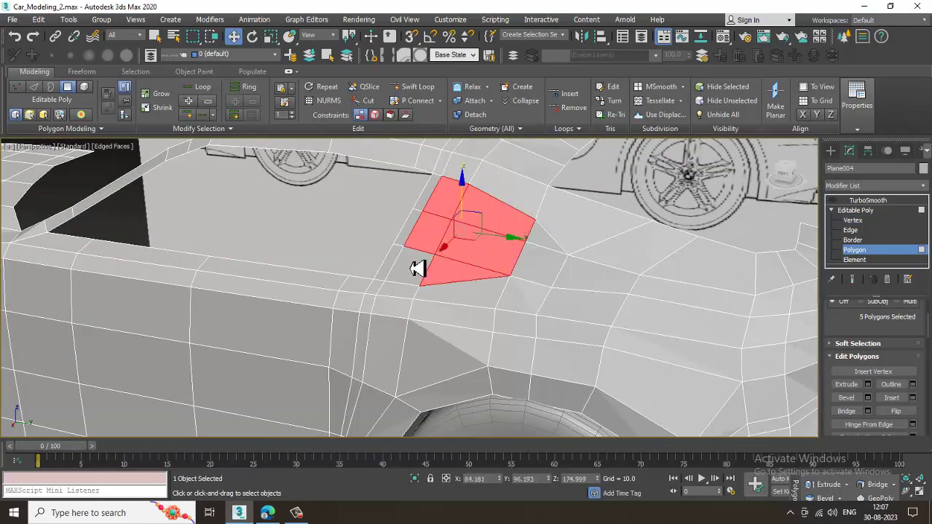
{"action": "left_click", "coordinate": [416, 264], "text": "ctrl"}
{"action": "key", "text": "alt+w"}
{"action": "middle_click", "coordinate": [318, 372]}
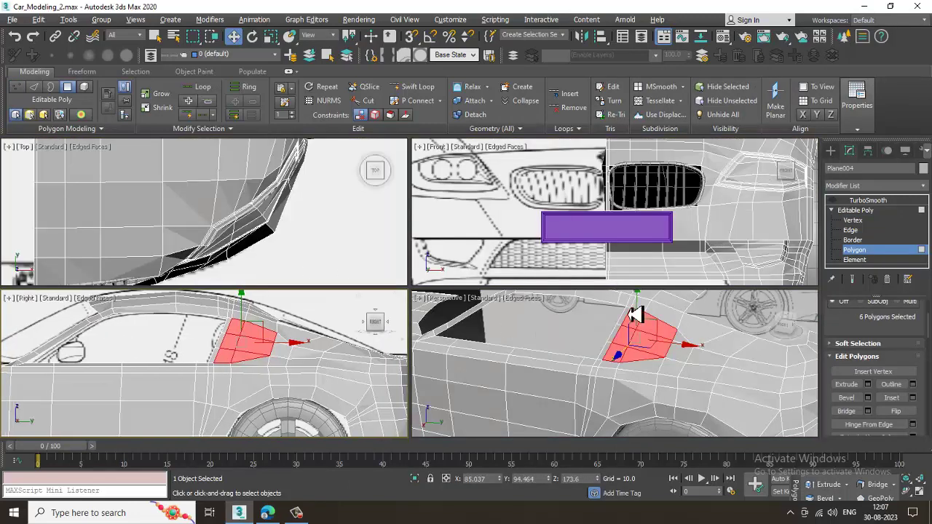
{"action": "middle_click", "coordinate": [622, 353]}
{"action": "key", "text": "alt+w"}
Step: Preview the body with NURMS smoothing around the quarter window, then return to the unsmoothed mesh and clear the polygon selection
{"action": "right_click", "coordinate": [531, 295]}
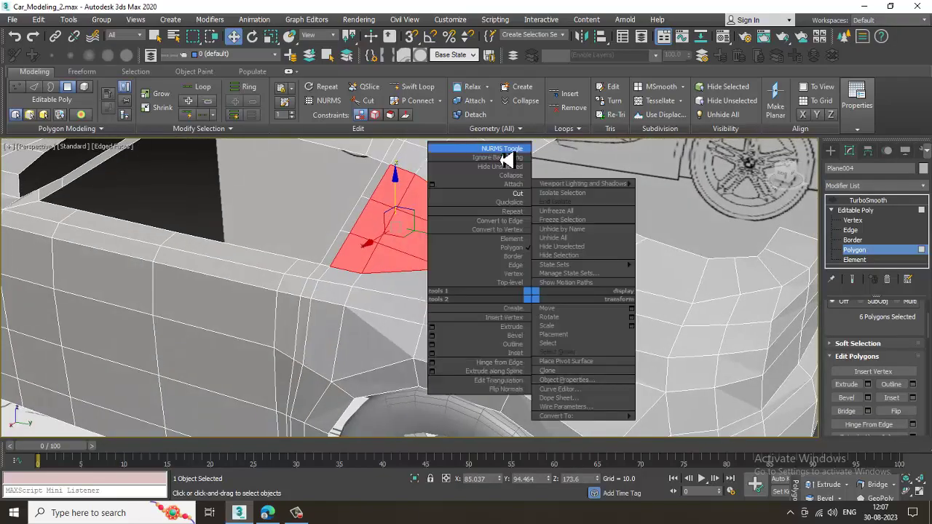
{"action": "left_click", "coordinate": [510, 153]}
{"action": "middle_click_drag", "start_coordinate": [524, 260], "coordinate": [501, 260], "text": "alt"}
{"action": "right_click", "coordinate": [511, 251]}
{"action": "left_click", "coordinate": [479, 106]}
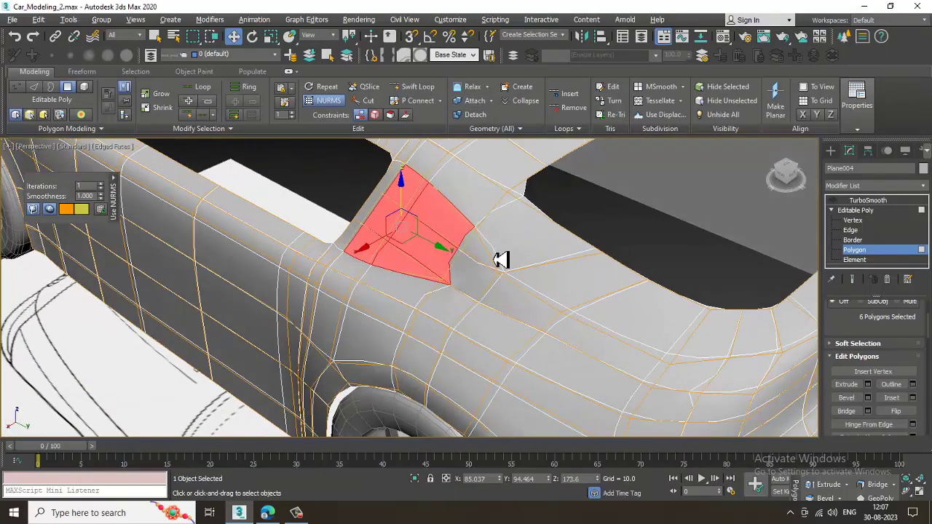
{"action": "scroll", "coordinate": [486, 253], "scroll_direction": "down", "scroll_amount": 2}
{"action": "right_click", "coordinate": [477, 215]}
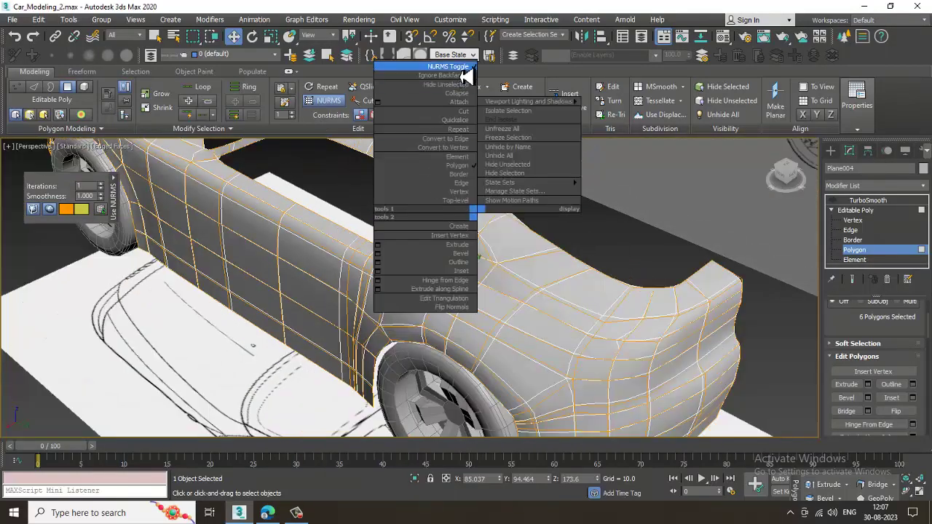
{"action": "left_click", "coordinate": [461, 70]}
{"action": "left_click", "coordinate": [603, 260]}
Step: Move the rear fender vertex behind the quarter window's lower corner outward along X to about 85.15
{"action": "scroll", "coordinate": [575, 262], "scroll_direction": "up", "scroll_amount": 3}
{"action": "key", "text": "1"}
{"action": "left_click", "coordinate": [445, 293]}
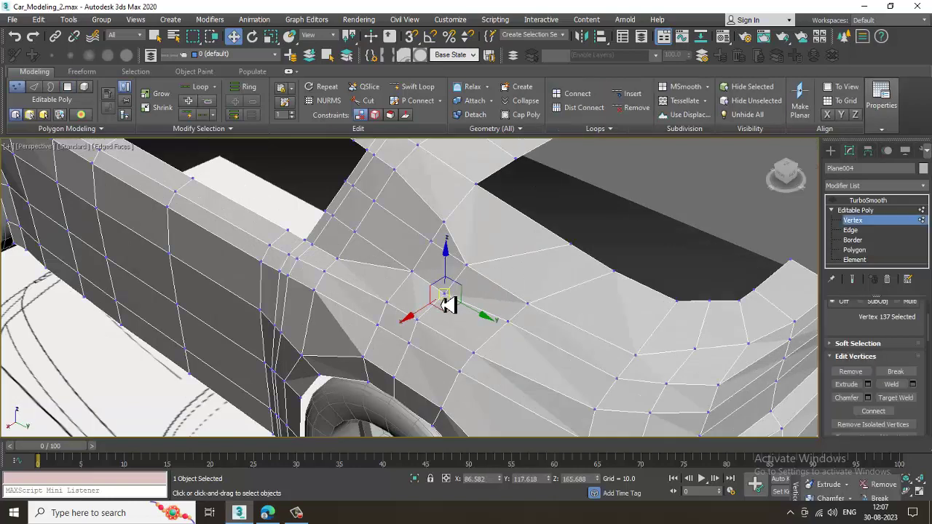
{"action": "key", "text": "ctrl+z"}
{"action": "scroll", "coordinate": [462, 321], "scroll_direction": "up", "scroll_amount": 3}
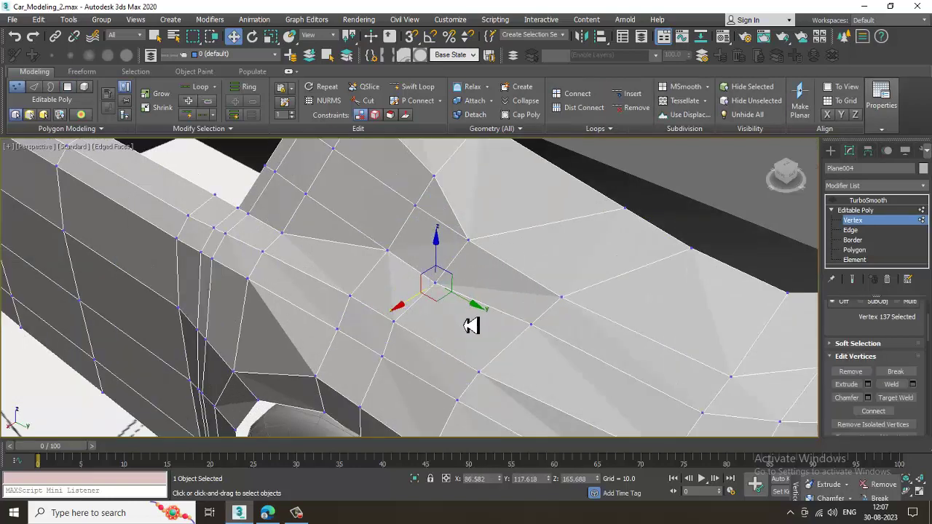
{"action": "right_click", "coordinate": [434, 274]}
{"action": "left_click", "coordinate": [426, 346]}
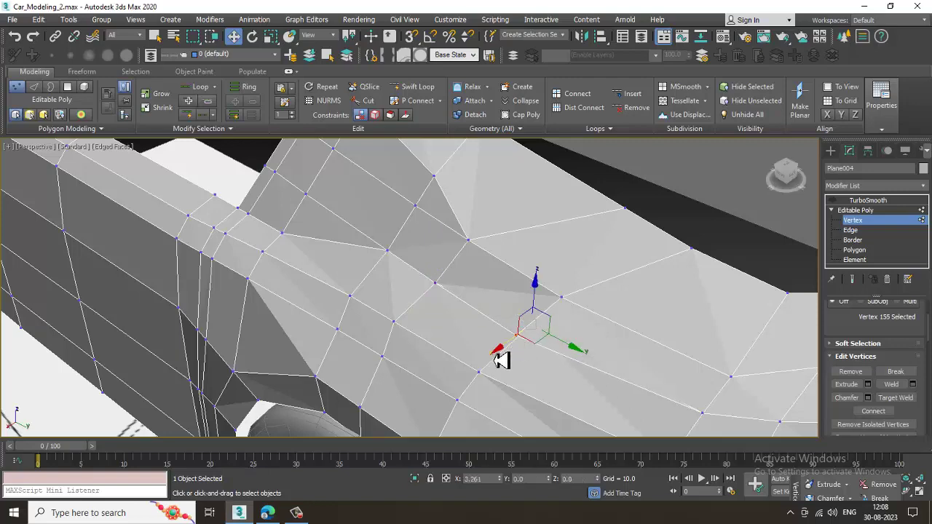
{"action": "left_click_drag", "start_coordinate": [496, 360], "coordinate": [505, 355]}
Step: Examine the NURMS-smoothed rear fender in the top, side and perspective views, then turn the smoothing off
{"action": "middle_click_drag", "start_coordinate": [438, 256], "coordinate": [626, 320]}
{"action": "right_click", "coordinate": [444, 303]}
{"action": "left_click", "coordinate": [415, 154]}
{"action": "scroll", "coordinate": [489, 325], "scroll_direction": "down", "scroll_amount": 3}
{"action": "key", "text": "alt+w"}
{"action": "middle_click_drag", "start_coordinate": [223, 223], "coordinate": [206, 218]}
{"action": "key", "text": "alt+w"}
{"action": "scroll", "coordinate": [206, 218], "scroll_direction": "down", "scroll_amount": 4}
{"action": "middle_click_drag", "start_coordinate": [397, 248], "coordinate": [373, 430]}
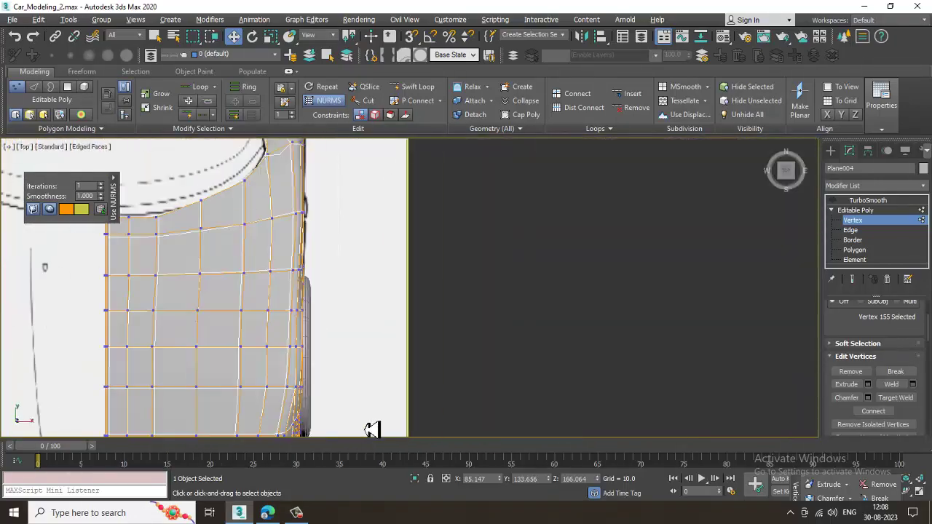
{"action": "scroll", "coordinate": [354, 318], "scroll_direction": "down", "scroll_amount": 7}
{"action": "middle_click_drag", "start_coordinate": [339, 146], "coordinate": [349, 230]}
{"action": "scroll", "coordinate": [348, 230], "scroll_direction": "up", "scroll_amount": 3}
{"action": "key", "text": "alt+w"}
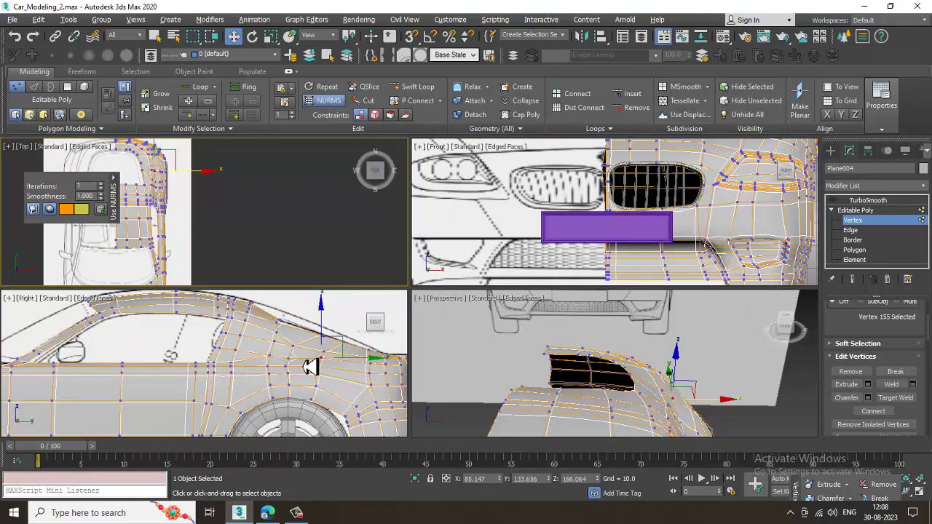
{"action": "middle_click_drag", "start_coordinate": [333, 370], "coordinate": [292, 372]}
{"action": "middle_click_drag", "start_coordinate": [688, 369], "coordinate": [579, 352]}
{"action": "key", "text": "alt+w"}
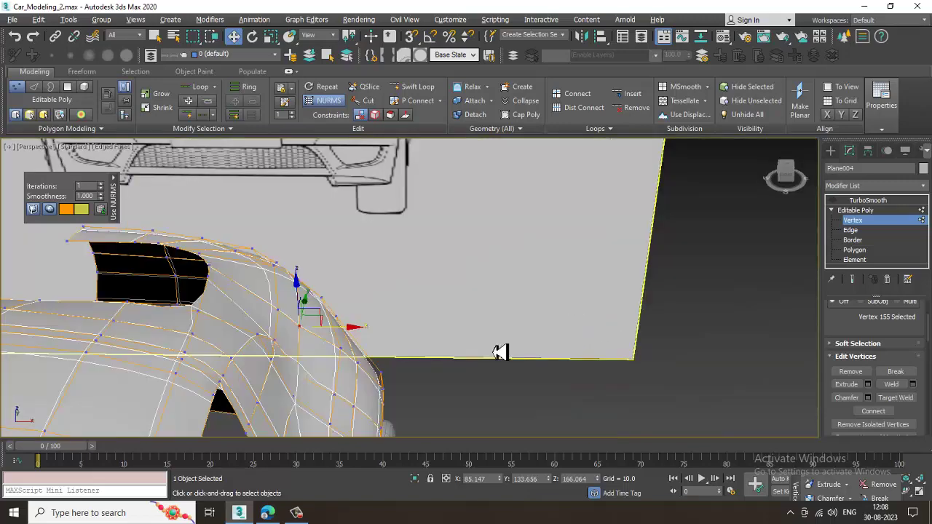
{"action": "middle_click_drag", "start_coordinate": [346, 365], "coordinate": [527, 297]}
{"action": "middle_click_drag", "start_coordinate": [588, 320], "coordinate": [461, 310], "text": "alt"}
{"action": "middle_click_drag", "start_coordinate": [501, 282], "coordinate": [499, 318]}
{"action": "right_click", "coordinate": [484, 279]}
{"action": "left_click", "coordinate": [461, 134]}
{"action": "middle_click_drag", "start_coordinate": [574, 312], "coordinate": [525, 305], "text": "alt"}
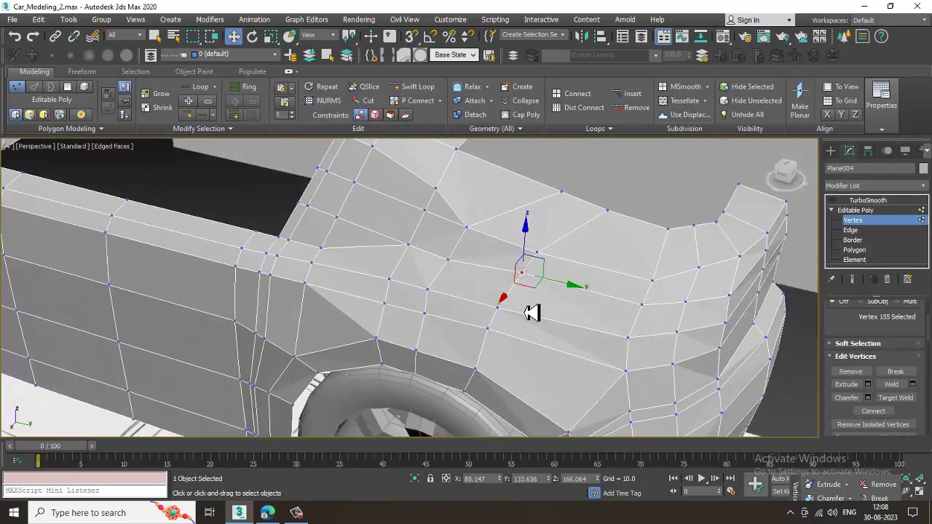
Step: Inset the six rear quarter window polygons as a group by 0.409
{"action": "scroll", "coordinate": [499, 269], "scroll_direction": "up", "scroll_amount": 3}
{"action": "middle_click_drag", "start_coordinate": [500, 267], "coordinate": [547, 313]}
{"action": "left_click", "coordinate": [891, 252]}
{"action": "middle_click_drag", "start_coordinate": [456, 230], "coordinate": [519, 324]}
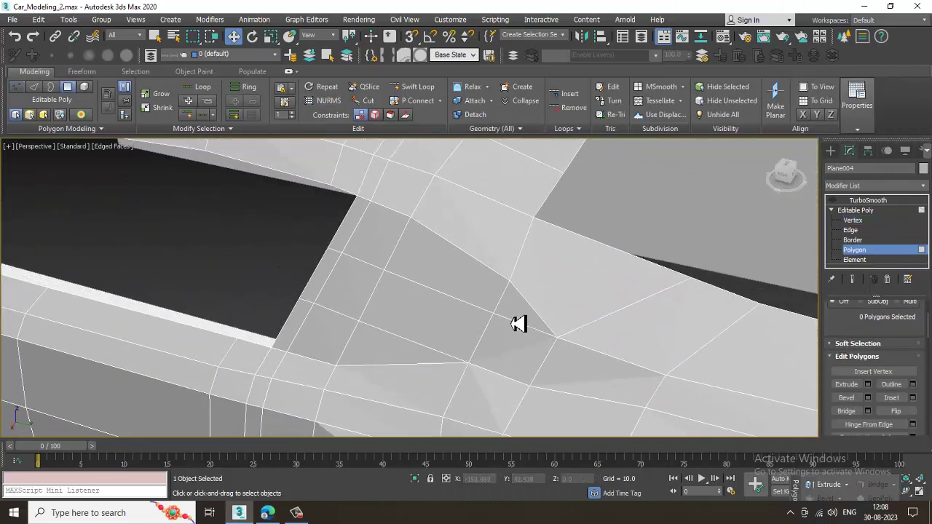
{"action": "scroll", "coordinate": [446, 293], "scroll_direction": "down", "scroll_amount": 3}
{"action": "middle_click_drag", "start_coordinate": [443, 291], "coordinate": [467, 264], "text": "alt"}
{"action": "left_click", "coordinate": [476, 213]}
{"action": "left_click", "coordinate": [443, 199], "text": "ctrl"}
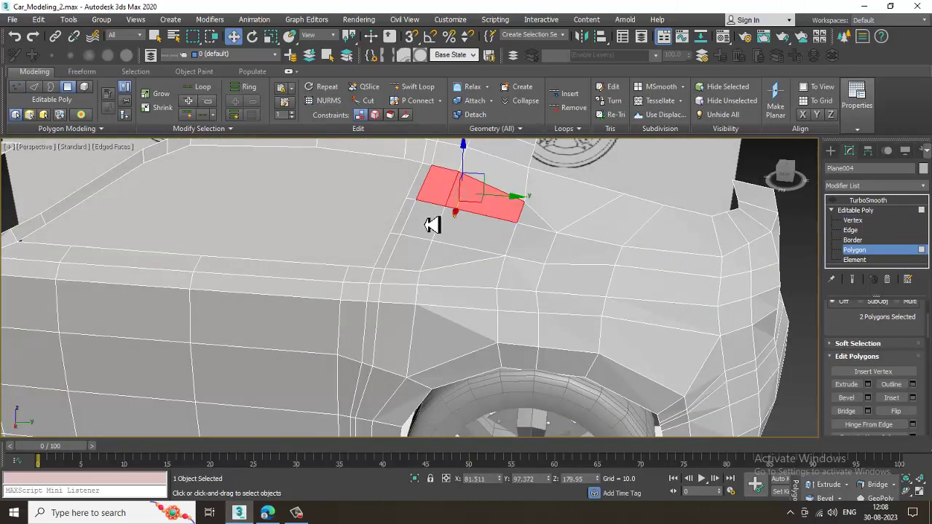
{"action": "left_click", "coordinate": [428, 225], "text": "ctrl"}
{"action": "left_click", "coordinate": [456, 237], "text": "ctrl"}
{"action": "left_click", "coordinate": [445, 257], "text": "ctrl"}
{"action": "left_click", "coordinate": [416, 258], "text": "ctrl"}
{"action": "key", "text": "alt+w"}
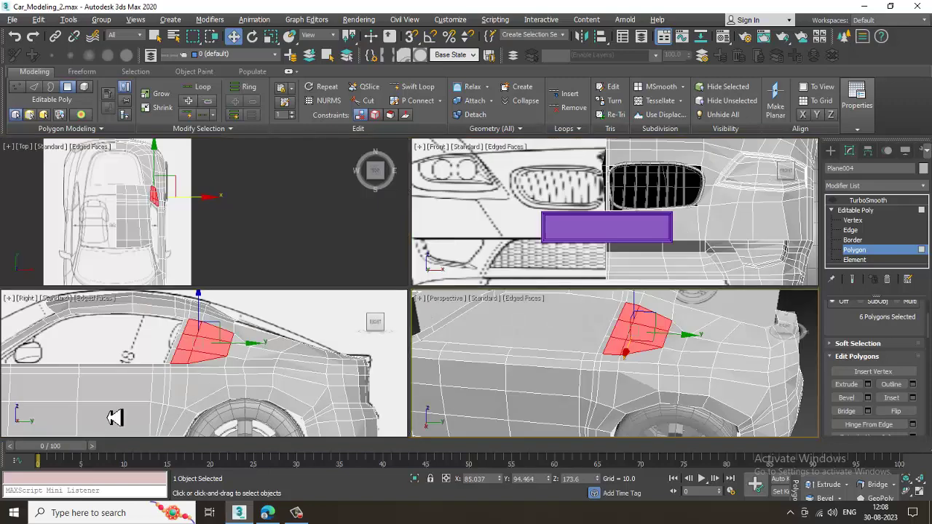
{"action": "key", "text": "alt+w"}
{"action": "scroll", "coordinate": [558, 287], "scroll_direction": "up", "scroll_amount": 4}
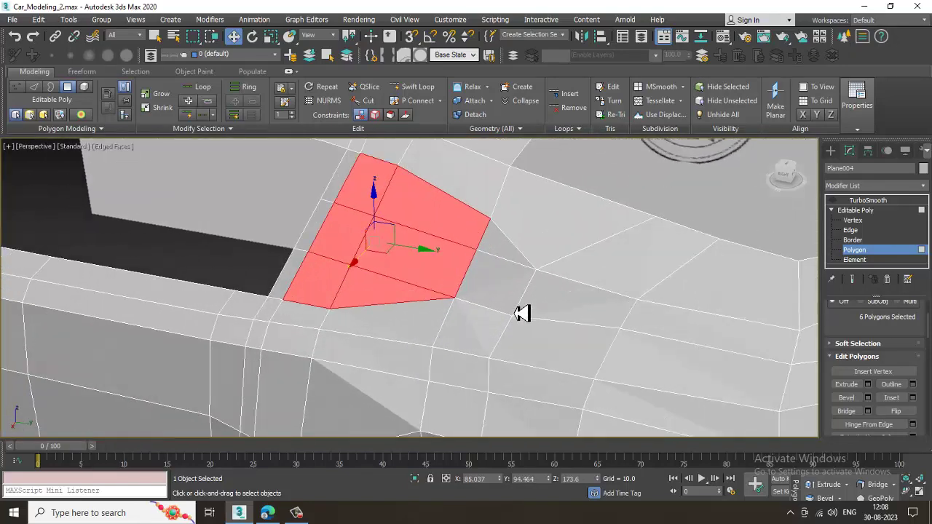
{"action": "left_click", "coordinate": [913, 398]}
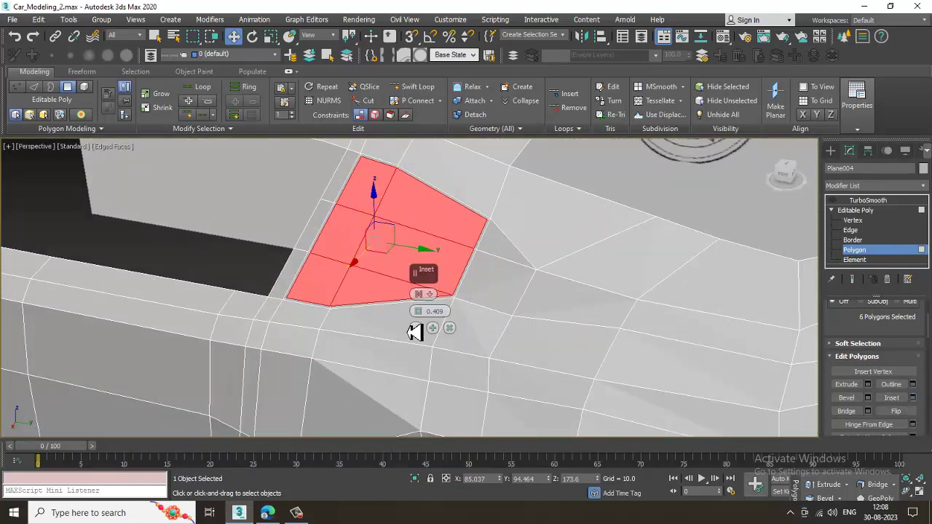
{"action": "middle_click_drag", "start_coordinate": [428, 314], "coordinate": [410, 315], "text": "alt"}
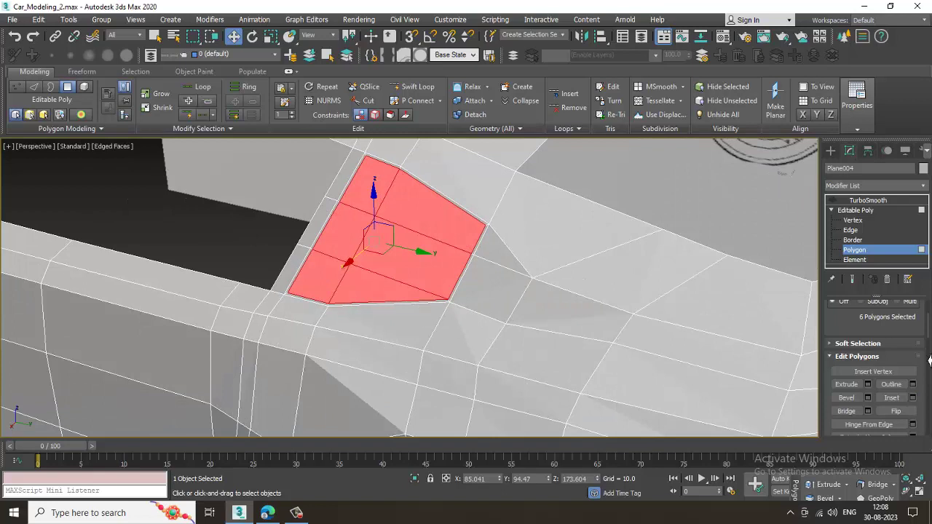
Step: Extrude the inset quarter window polygons inward with a height of about -0.754 and clear the selection
{"action": "left_click", "coordinate": [868, 385]}
{"action": "left_click_drag", "start_coordinate": [421, 312], "coordinate": [421, 302]}
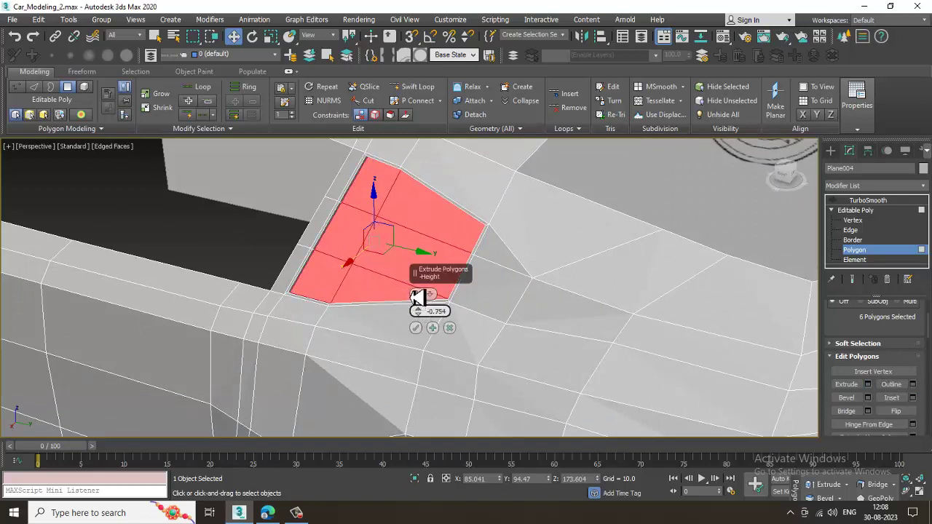
{"action": "left_click", "coordinate": [417, 329]}
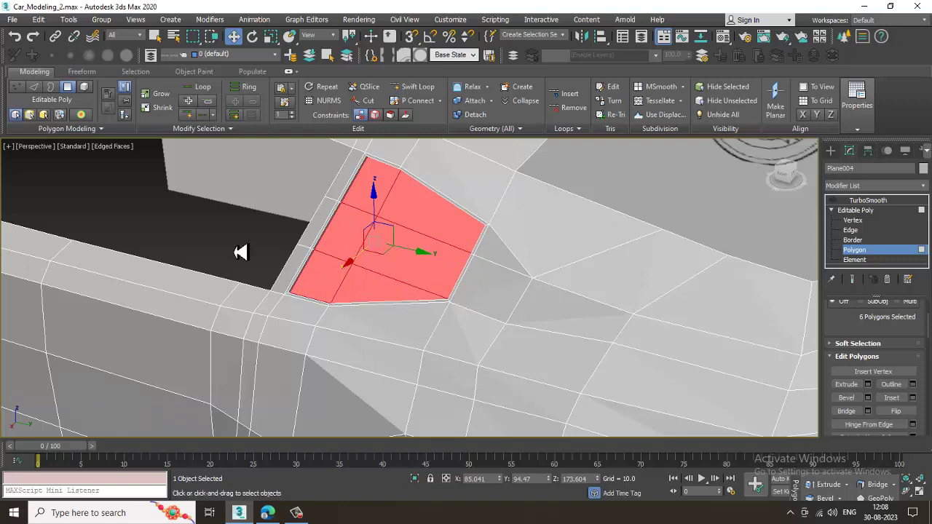
{"action": "left_click", "coordinate": [238, 252]}
Step: Check the recessed quarter window and the car's side with NURMS smoothing on, then turn it off
{"action": "middle_click_drag", "start_coordinate": [281, 258], "coordinate": [458, 272], "text": "alt"}
{"action": "right_click", "coordinate": [362, 228]}
{"action": "left_click", "coordinate": [341, 79]}
{"action": "scroll", "coordinate": [387, 243], "scroll_direction": "down", "scroll_amount": 3}
{"action": "scroll", "coordinate": [454, 265], "scroll_direction": "down", "scroll_amount": 4}
{"action": "scroll", "coordinate": [469, 274], "scroll_direction": "up", "scroll_amount": 3}
{"action": "right_click", "coordinate": [482, 262]}
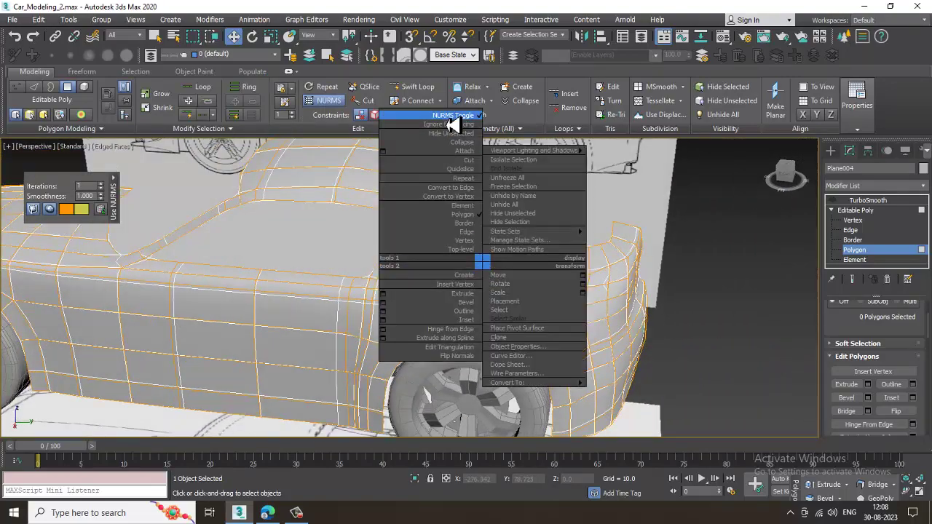
{"action": "left_click", "coordinate": [453, 117]}
Step: Try to lower the fender vertex just behind the quarter window's rear edge
{"action": "scroll", "coordinate": [556, 289], "scroll_direction": "up", "scroll_amount": 4}
{"action": "middle_click_drag", "start_coordinate": [544, 258], "coordinate": [512, 269], "text": "alt"}
{"action": "scroll", "coordinate": [510, 266], "scroll_direction": "up", "scroll_amount": 3}
{"action": "key", "text": "1"}
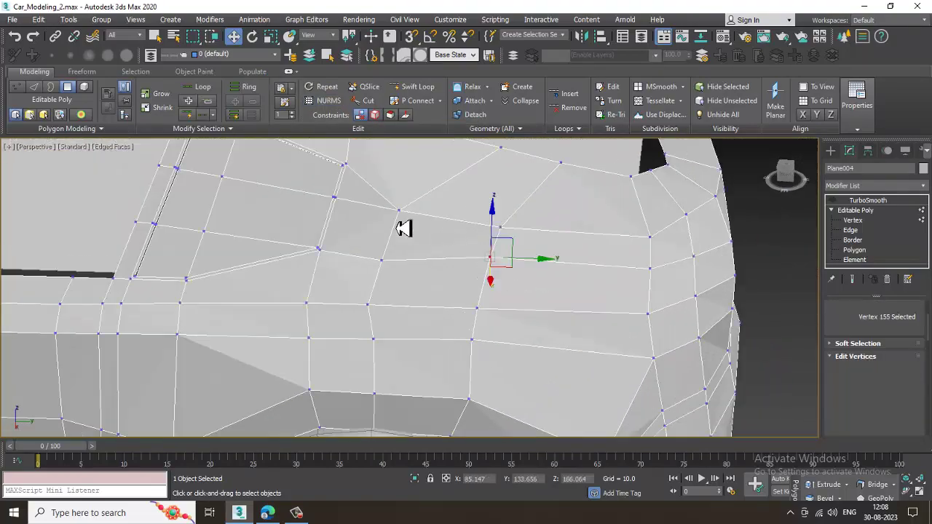
{"action": "left_click", "coordinate": [400, 213]}
{"action": "left_click_drag", "start_coordinate": [409, 158], "coordinate": [416, 173]}
{"action": "middle_click_drag", "start_coordinate": [416, 218], "coordinate": [416, 260], "text": "alt"}
{"action": "scroll", "coordinate": [415, 262], "scroll_direction": "up", "scroll_amount": 2}
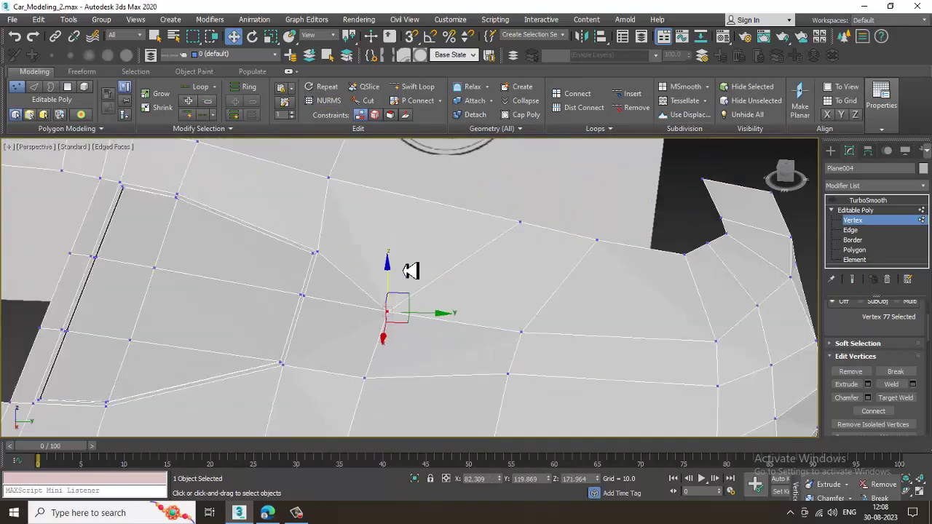
Step: Remove the diagonal edge running from the quarter window's upper rear corner to the fender vertex behind it
{"action": "right_click", "coordinate": [376, 267]}
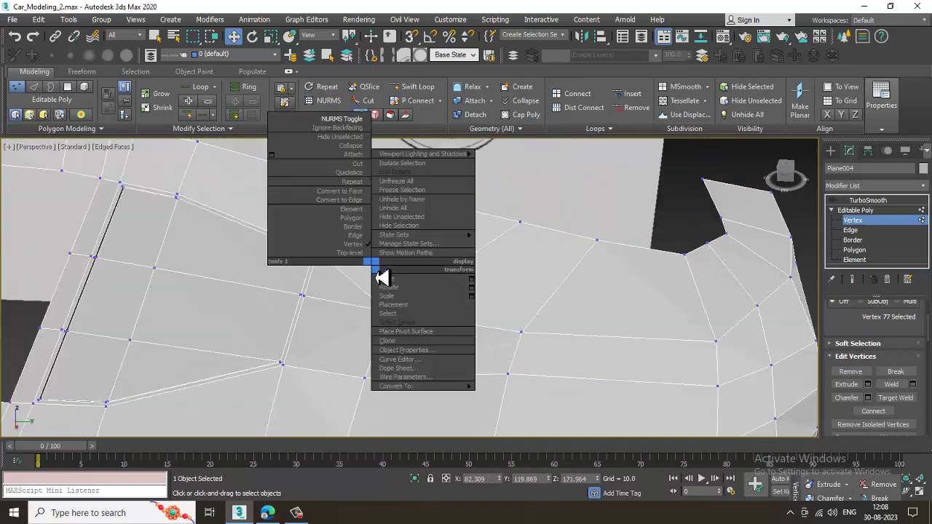
{"action": "left_click", "coordinate": [525, 202]}
{"action": "key", "text": "2"}
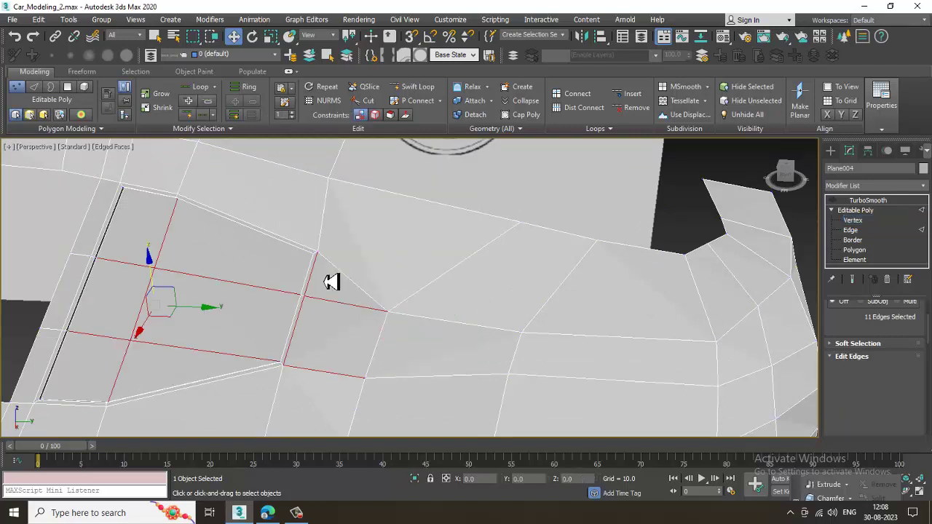
{"action": "left_click", "coordinate": [363, 291]}
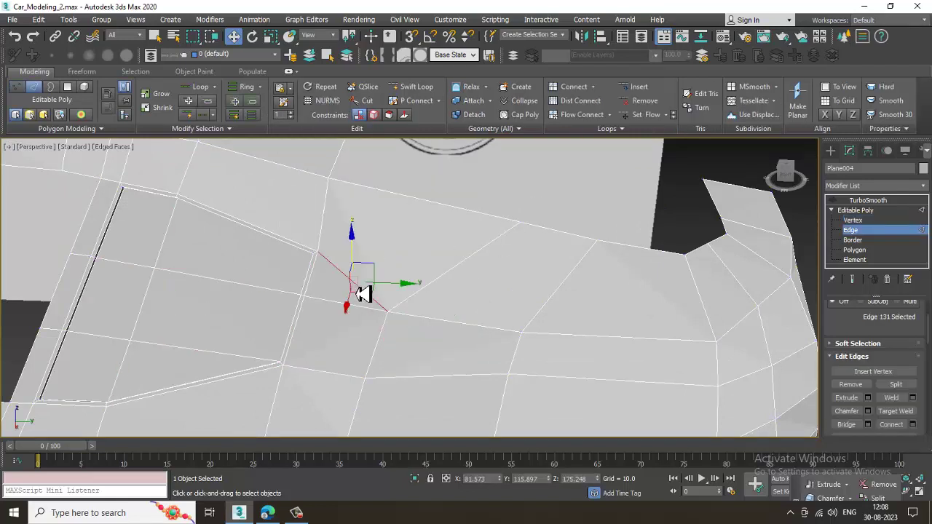
{"action": "key", "text": "BackSpace"}
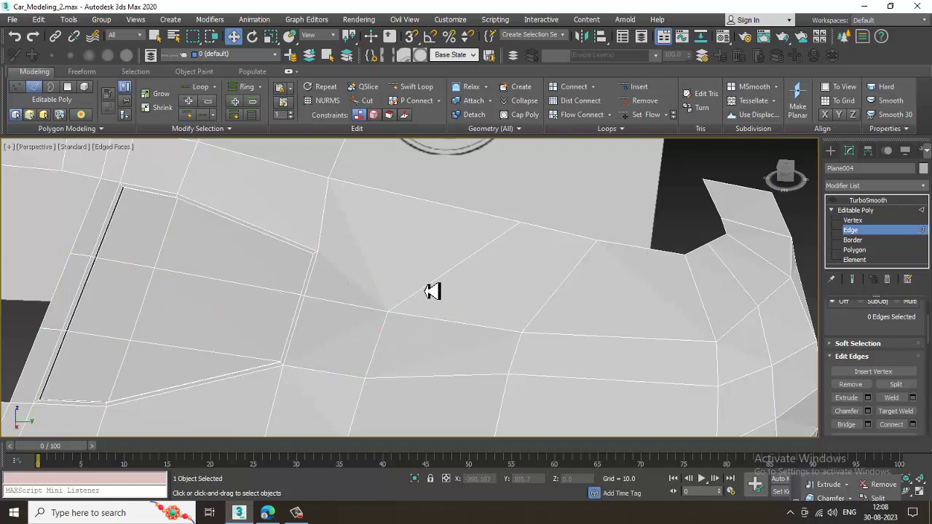
Step: Cut a new edge line from the quarter window's upper rear corner across the rear fender to the tail's open edge
{"action": "right_click", "coordinate": [390, 263]}
{"action": "left_click", "coordinate": [381, 158]}
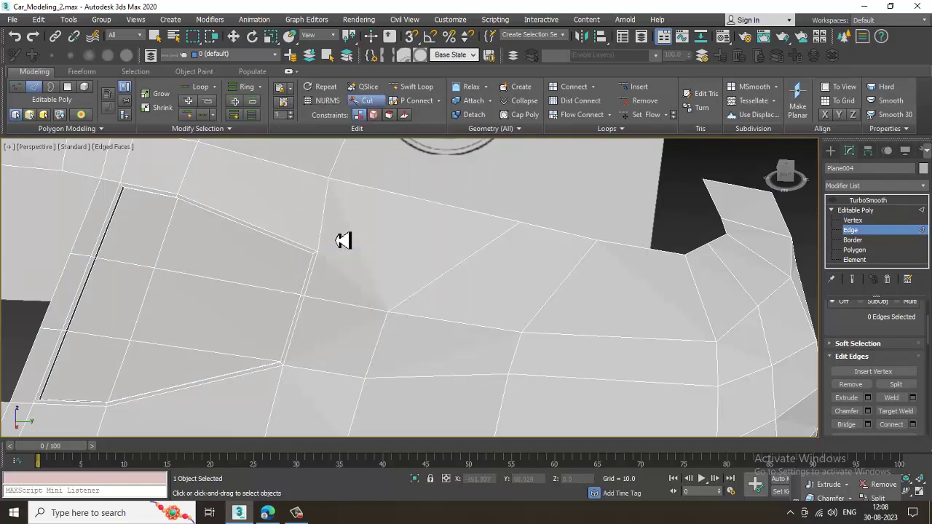
{"action": "left_click", "coordinate": [319, 253]}
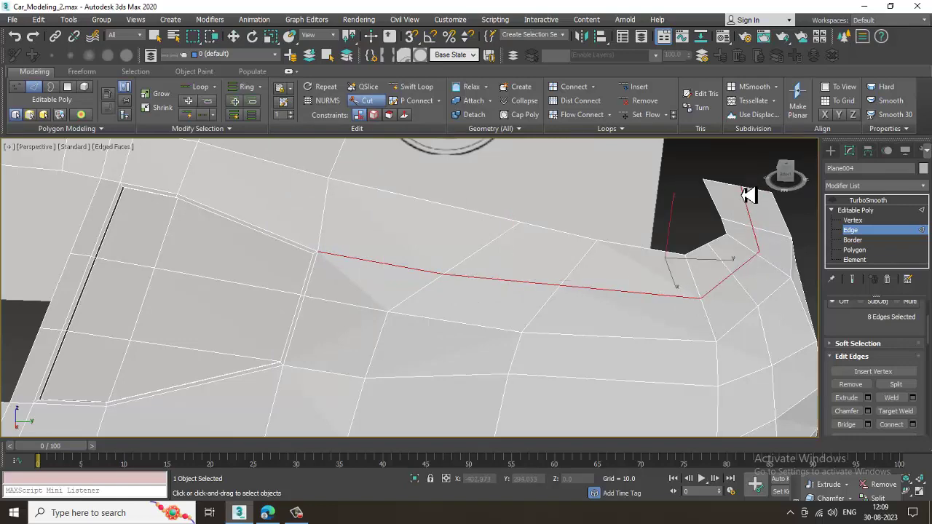
{"action": "scroll", "coordinate": [441, 259], "scroll_direction": "down", "scroll_amount": 2}
Step: Check the rear fender around the new cut with NURMS smoothing on, then turn the smoothing off
{"action": "right_click", "coordinate": [438, 234]}
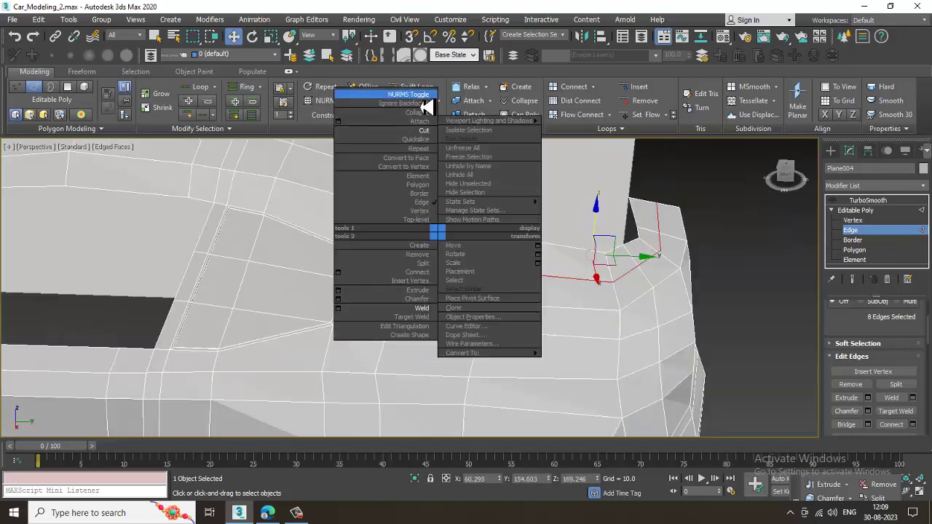
{"action": "left_click", "coordinate": [424, 98]}
{"action": "left_click_drag", "start_coordinate": [441, 254], "coordinate": [423, 253], "text": "alt"}
{"action": "middle_click_drag", "start_coordinate": [422, 253], "coordinate": [578, 276], "text": "alt"}
{"action": "left_click", "coordinate": [867, 211]}
{"action": "right_click", "coordinate": [517, 269]}
{"action": "left_click", "coordinate": [488, 150]}
Step: Try to move the fender vertex just behind the quarter window's lower rear corner, and undo the move
{"action": "key", "text": "1"}
{"action": "left_click", "coordinate": [521, 293]}
{"action": "left_click", "coordinate": [523, 266]}
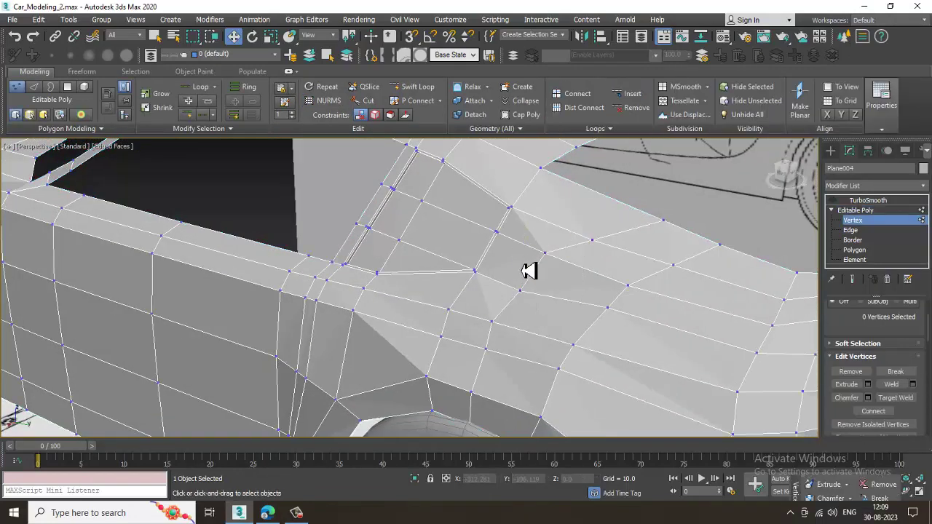
{"action": "left_click", "coordinate": [521, 293]}
{"action": "mouse_move", "coordinate": [523, 272]}
{"action": "left_mouse_down"}
{"action": "mouse_move", "coordinate": [525, 249]}
{"action": "mouse_move", "coordinate": [533, 265]}
{"action": "left_mouse_up"}
{"action": "key", "text": "ctrl+z"}
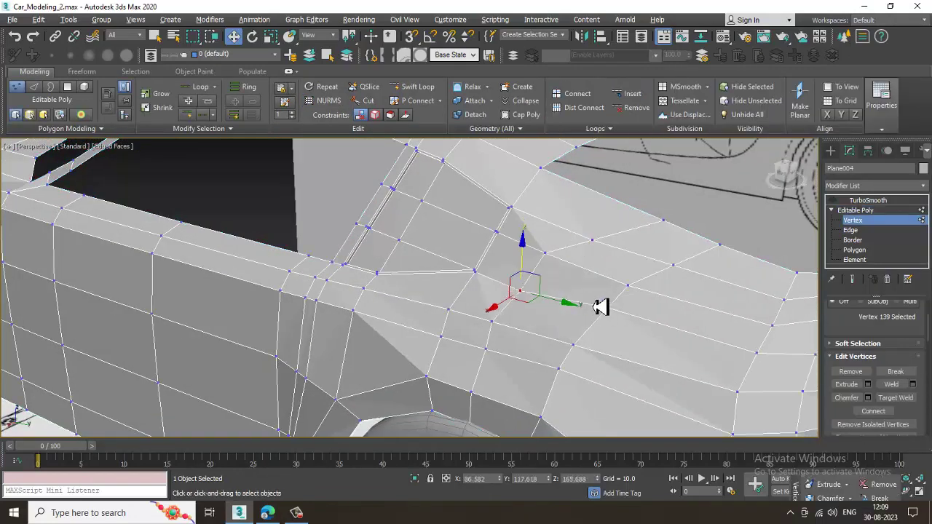
{"action": "middle_click_drag", "start_coordinate": [591, 307], "coordinate": [582, 317], "text": "alt"}
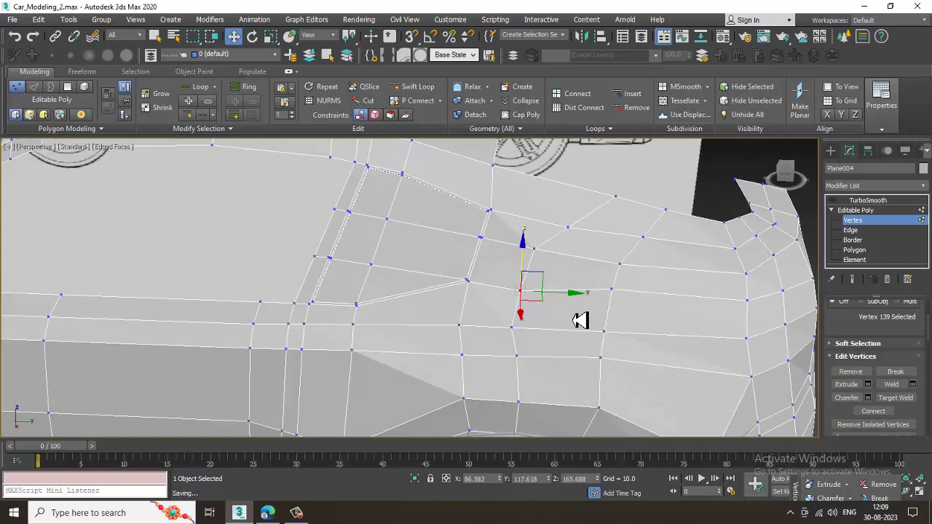
{"action": "scroll", "coordinate": [447, 285], "scroll_direction": "down", "scroll_amount": 5}
{"action": "middle_click_drag", "start_coordinate": [442, 286], "coordinate": [456, 287], "text": "alt"}
{"action": "middle_click_drag", "start_coordinate": [377, 284], "coordinate": [510, 284]}
{"action": "left_click", "coordinate": [300, 515]}
{"action": "left_click", "coordinate": [300, 514]}
{"action": "middle_click_drag", "start_coordinate": [487, 314], "coordinate": [521, 323], "text": "alt"}
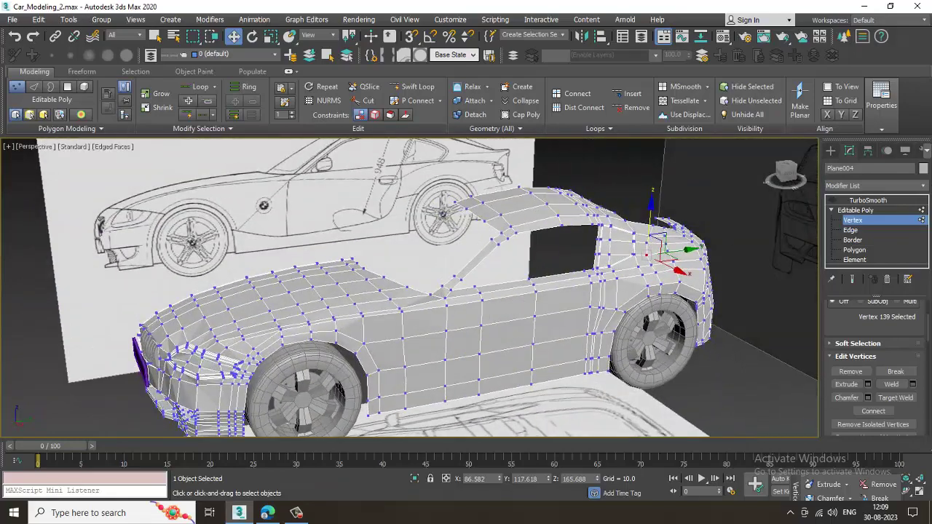
Step: Leave vertex editing, enable the car body's TurboSmooth modifier, and inspect the smoothed body from the front side
{"action": "left_click", "coordinate": [885, 212]}
{"action": "middle_click_drag", "start_coordinate": [430, 338], "coordinate": [454, 340], "text": "alt"}
{"action": "right_click", "coordinate": [450, 327]}
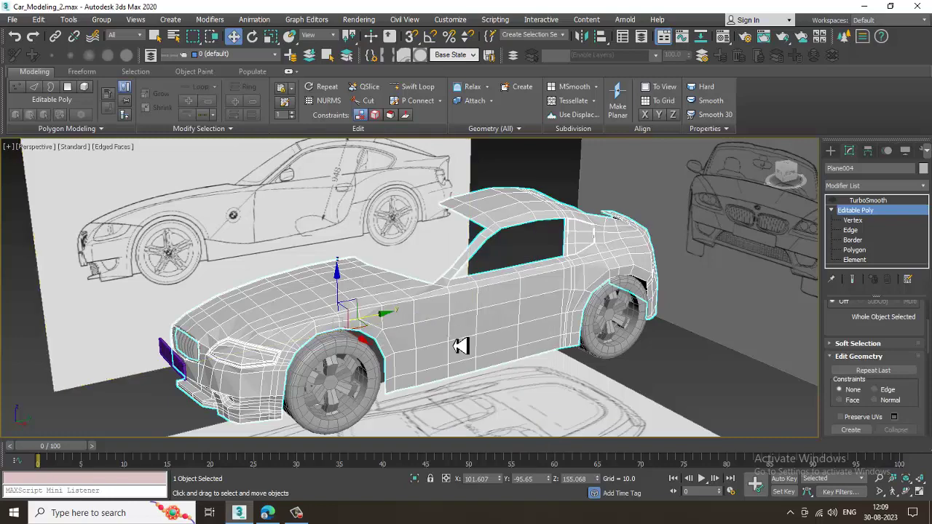
{"action": "right_click", "coordinate": [451, 334]}
{"action": "left_click", "coordinate": [881, 201]}
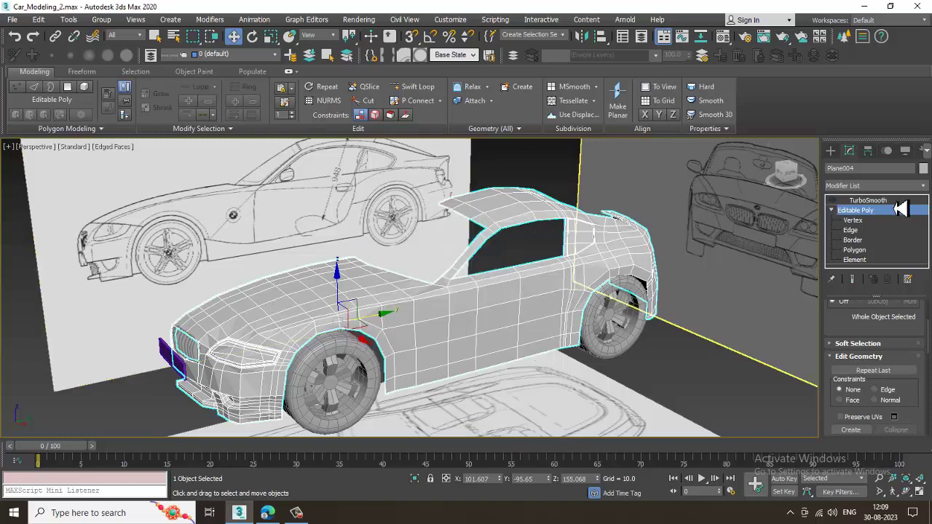
{"action": "left_click", "coordinate": [893, 202]}
{"action": "left_click", "coordinate": [834, 201]}
{"action": "middle_click_drag", "start_coordinate": [600, 356], "coordinate": [559, 343], "text": "alt"}
{"action": "left_click", "coordinate": [560, 345]}
{"action": "left_click", "coordinate": [445, 306]}
{"action": "middle_click_drag", "start_coordinate": [446, 306], "coordinate": [499, 330], "text": "alt"}
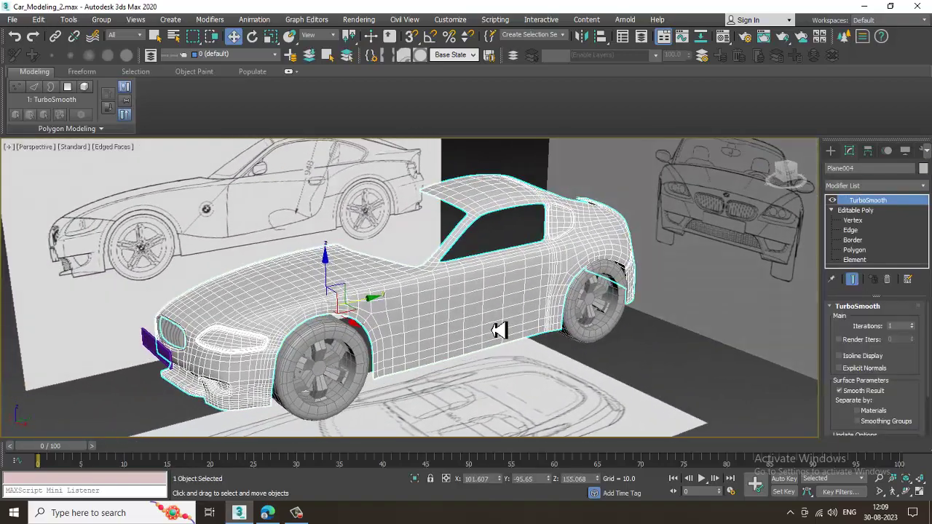